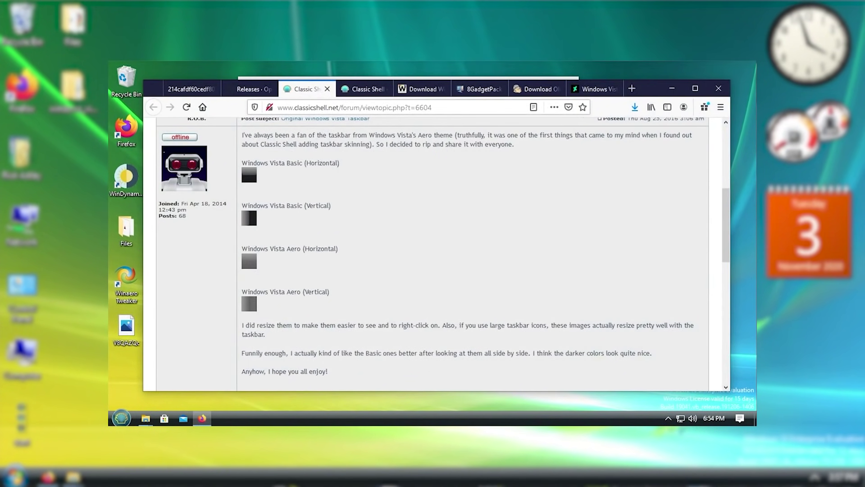
Load the Classic Shell forum topic in a new tab and take the Vista orb image.
click(632, 88)
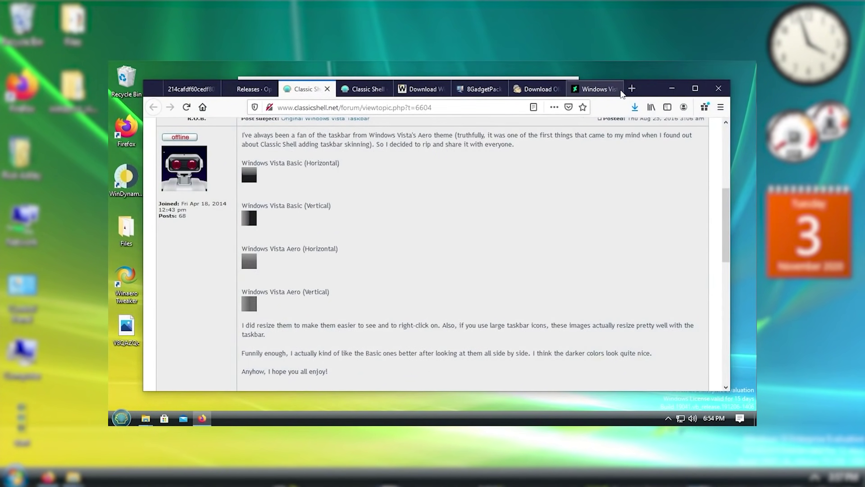
text(http://www.classicshell.net/forum/viewtopic.php?t=742)
key(Return)
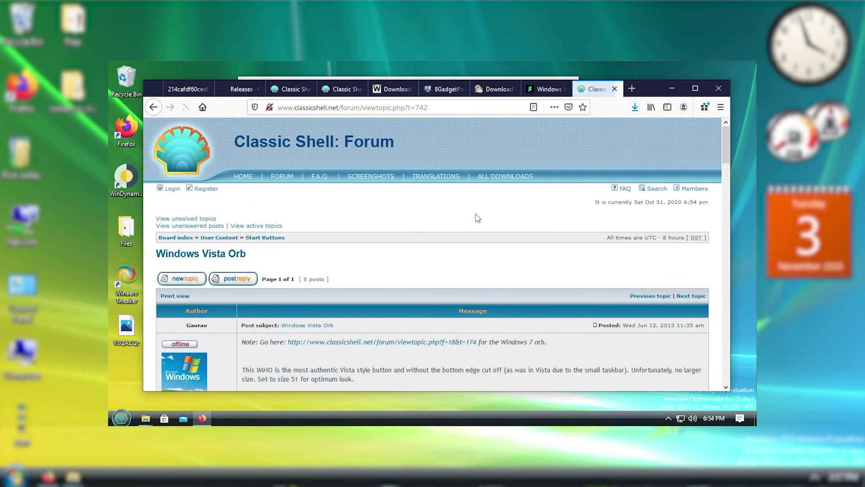
scroll(458, 270, down, 4)
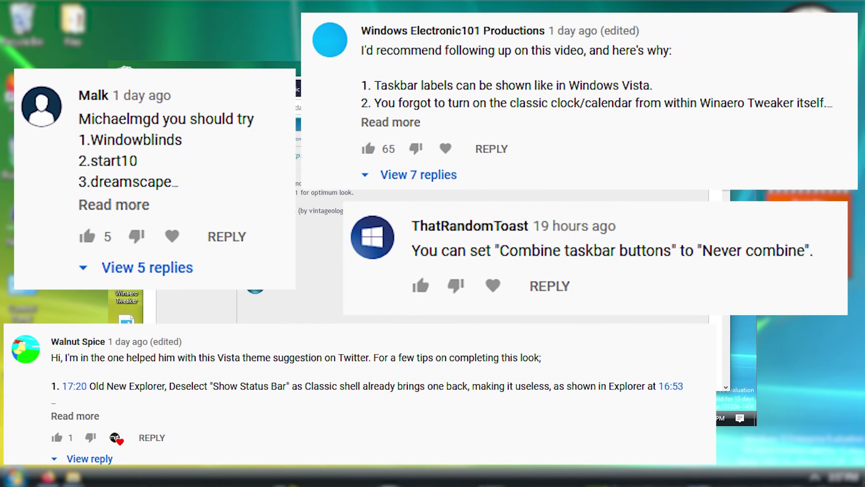
drag(263, 302, 302, 263)
scroll(302, 262, up, 1)
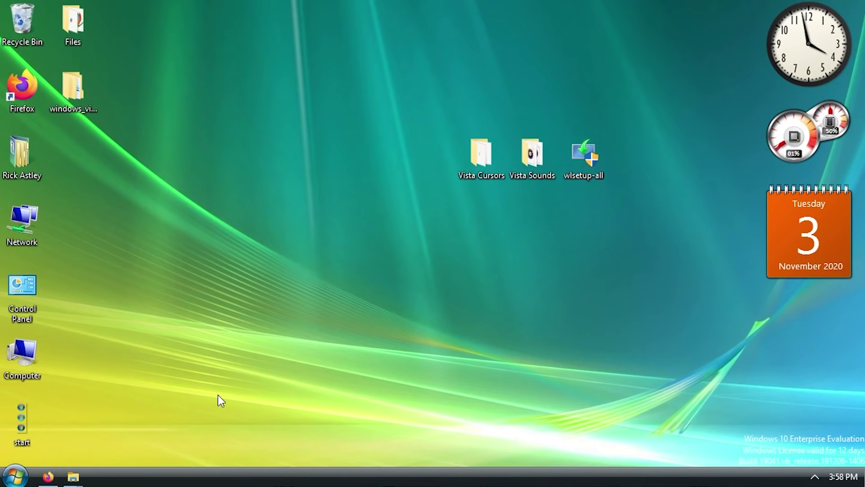
Set Combine taskbar buttons to Never in Taskbar settings.
right_click(257, 480)
click(296, 462)
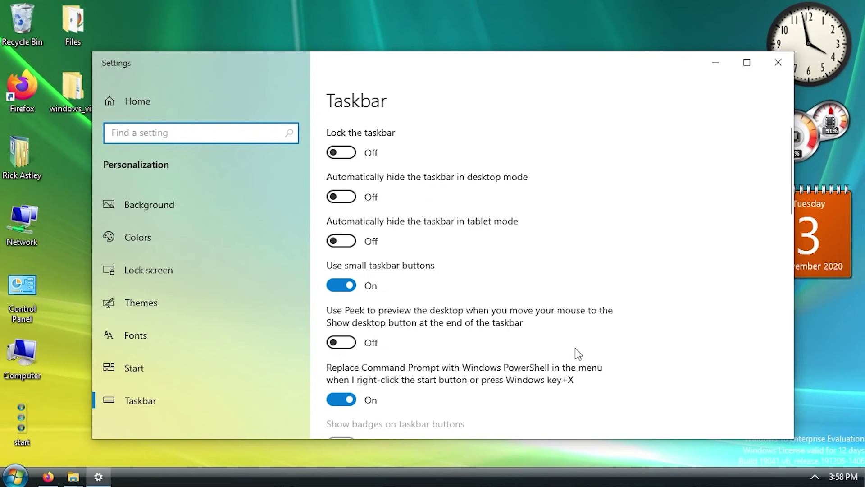
scroll(571, 300, down, 5)
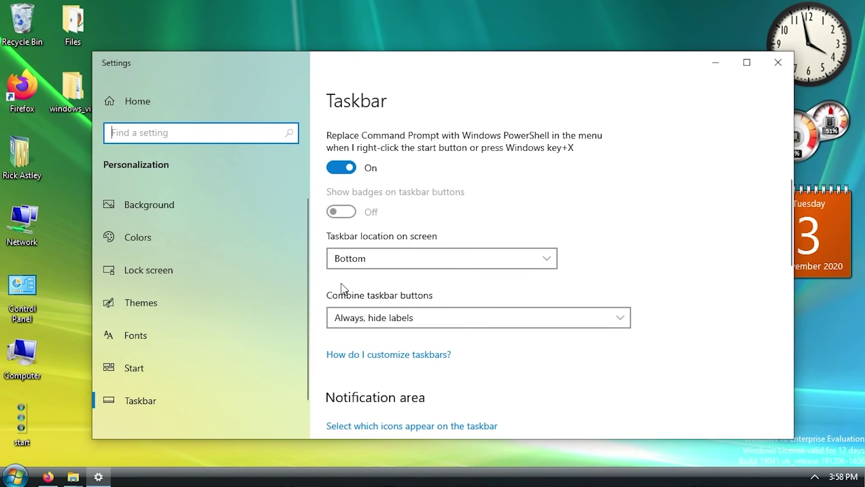
click(380, 314)
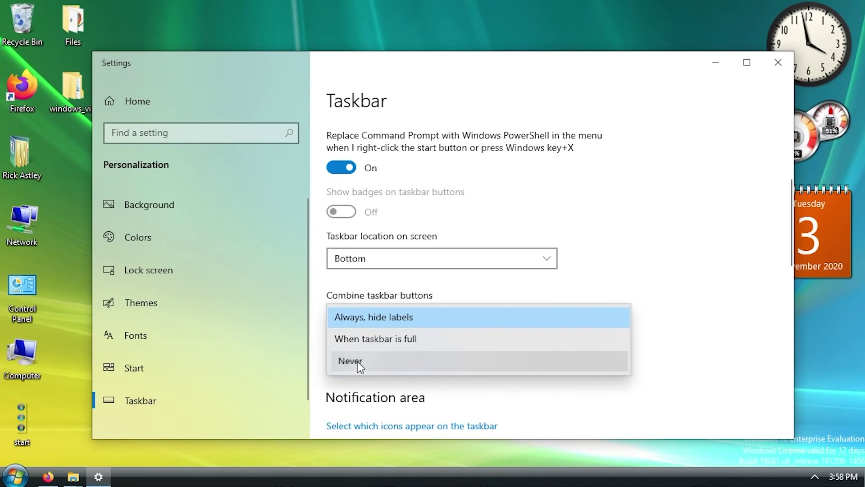
click(358, 362)
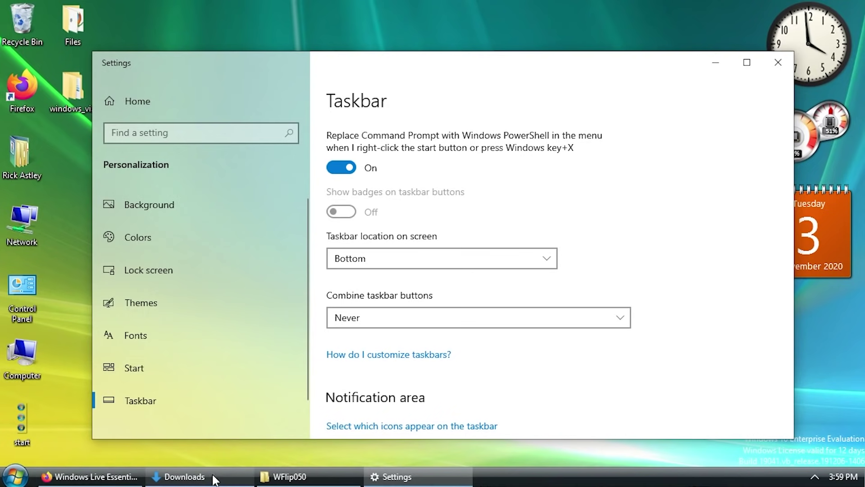
Preview the Downloads window, review the remaining taskbar settings, and close Settings.
click(189, 477)
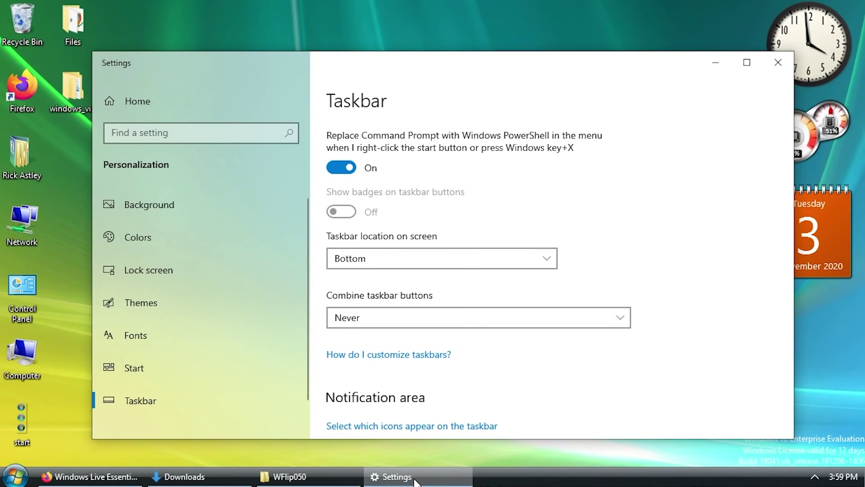
scroll(570, 350, down, 2)
scroll(570, 349, down, 2)
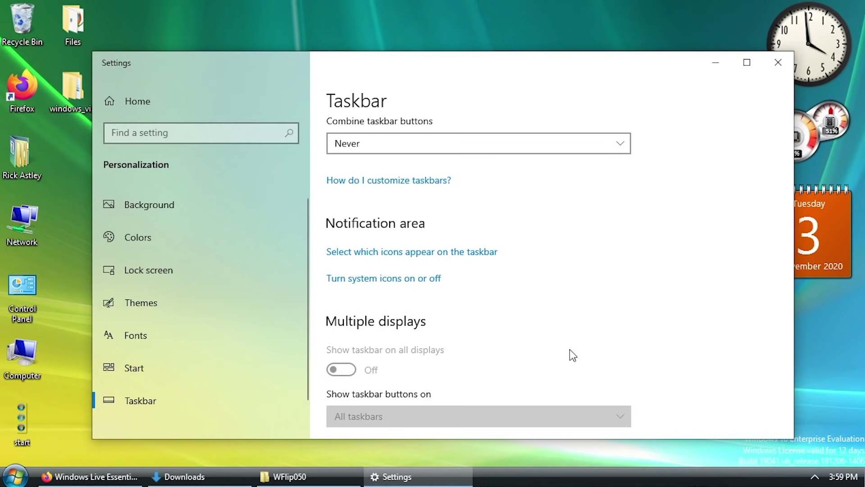
scroll(569, 350, down, 5)
scroll(583, 381, up, 15)
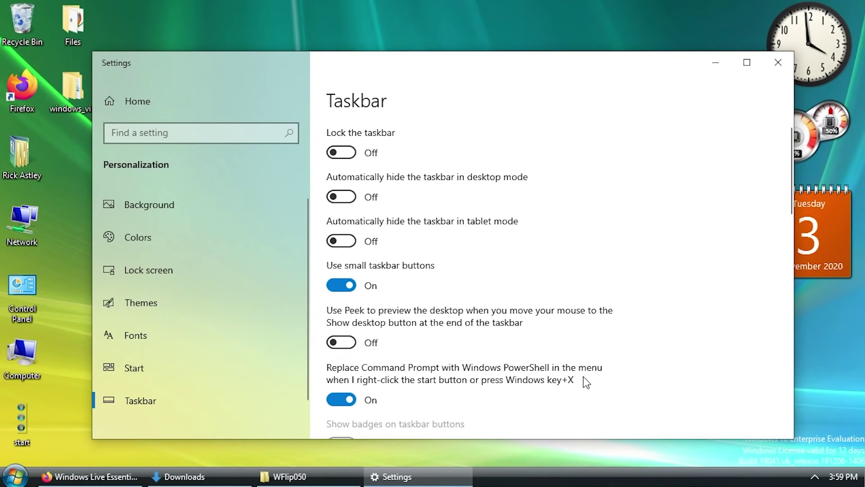
click(778, 62)
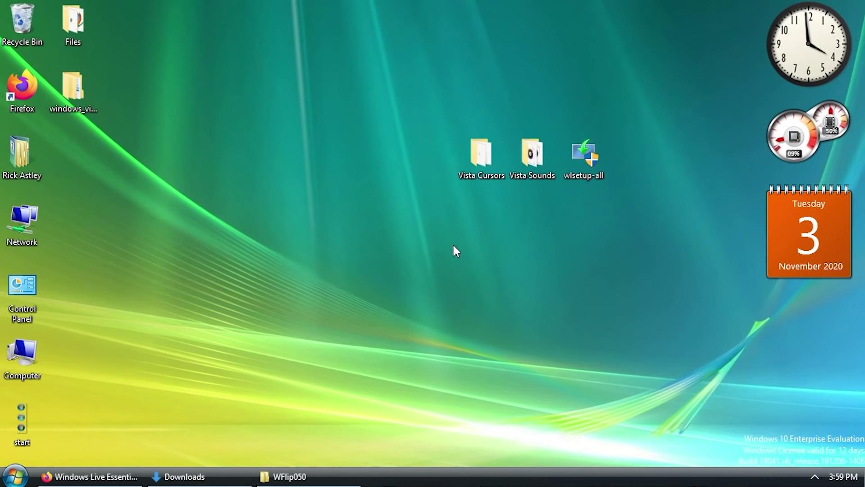
In Open-Shell settings, try taskbar opacity values 50 and 100, then revert to 85.
right_click(18, 475)
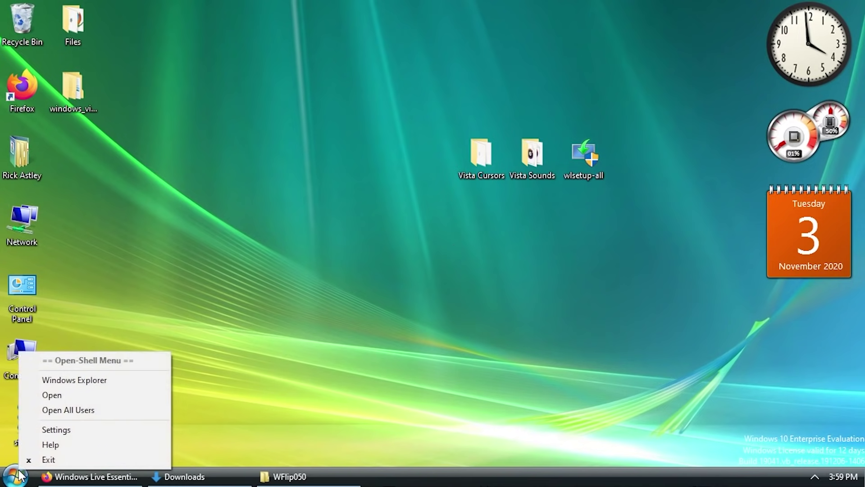
click(63, 431)
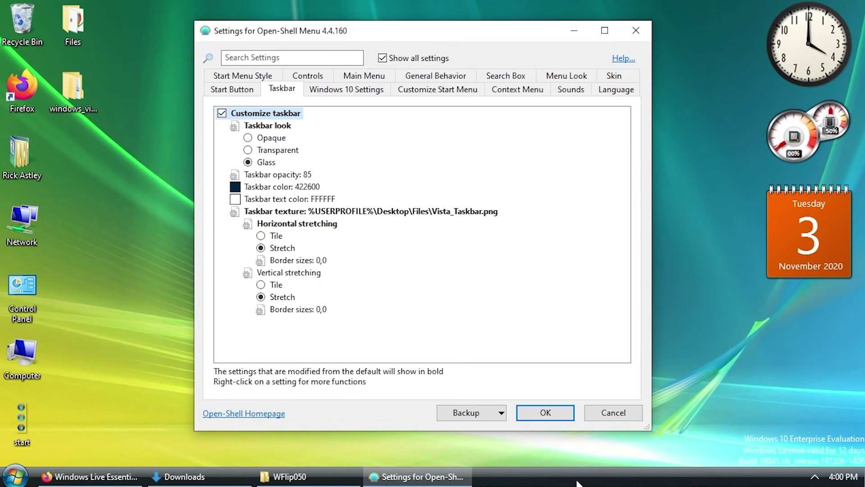
double_click(297, 174)
text(50)
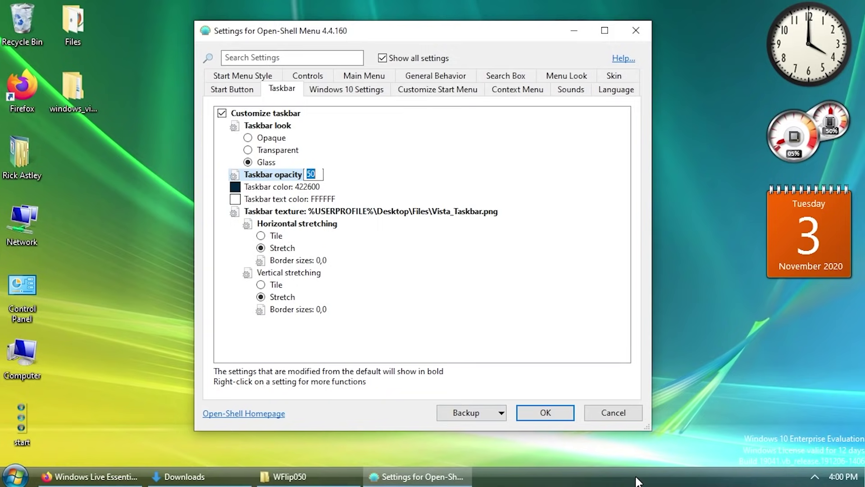
drag(442, 40, 429, 21)
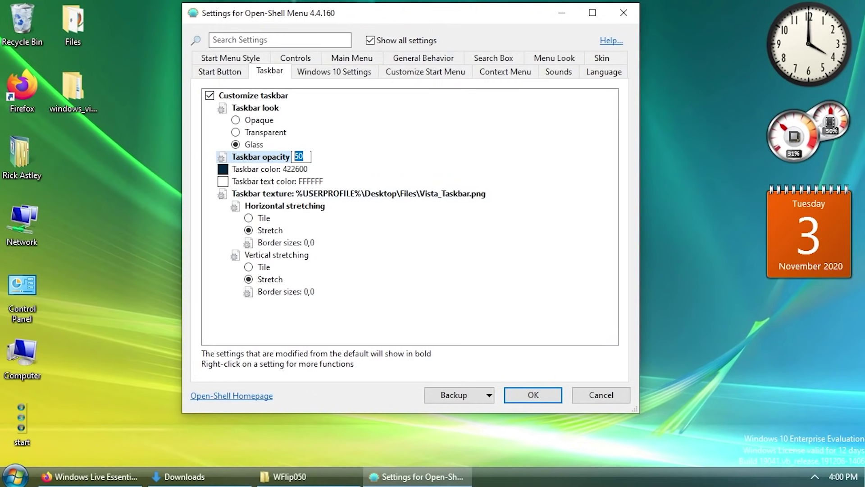
text(0)
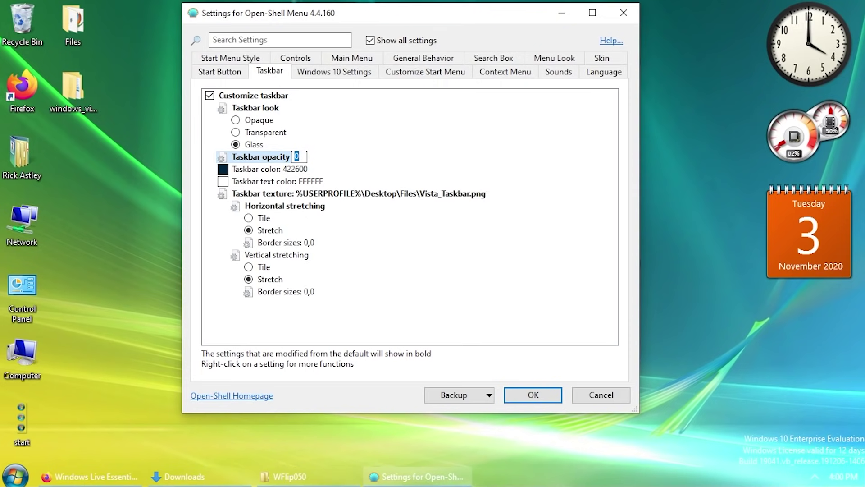
key(ctrl+z)
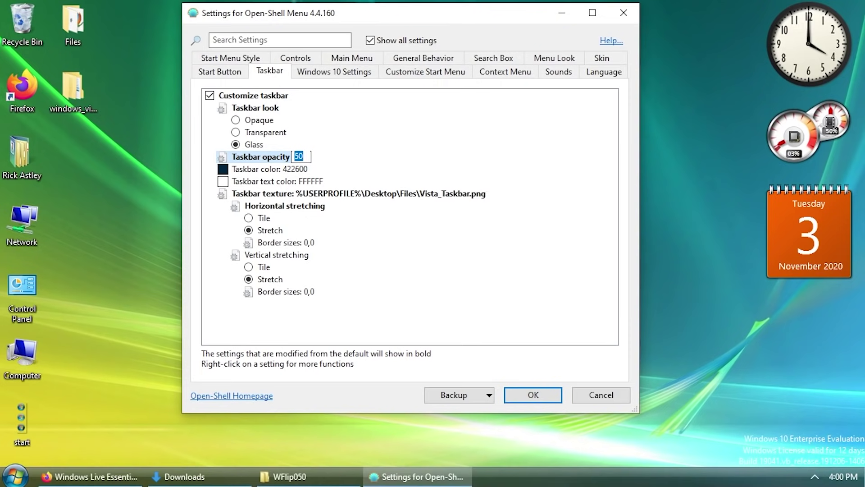
key(ctrl+z)
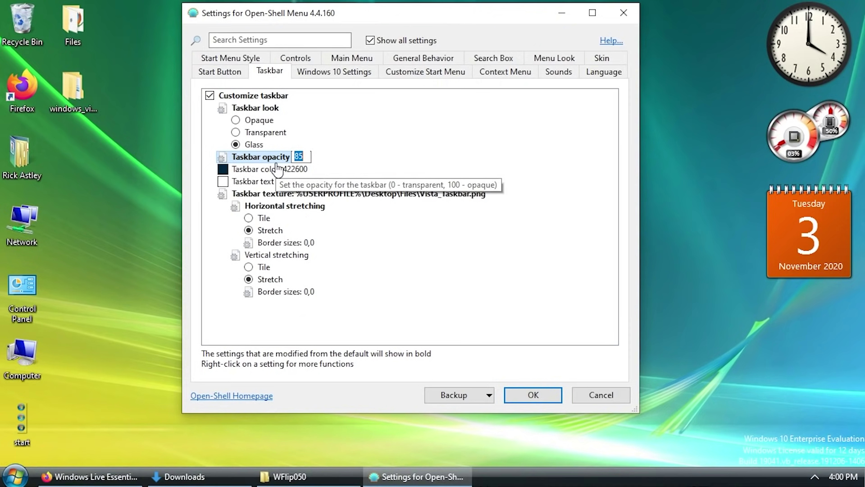
key(ctrl+z)
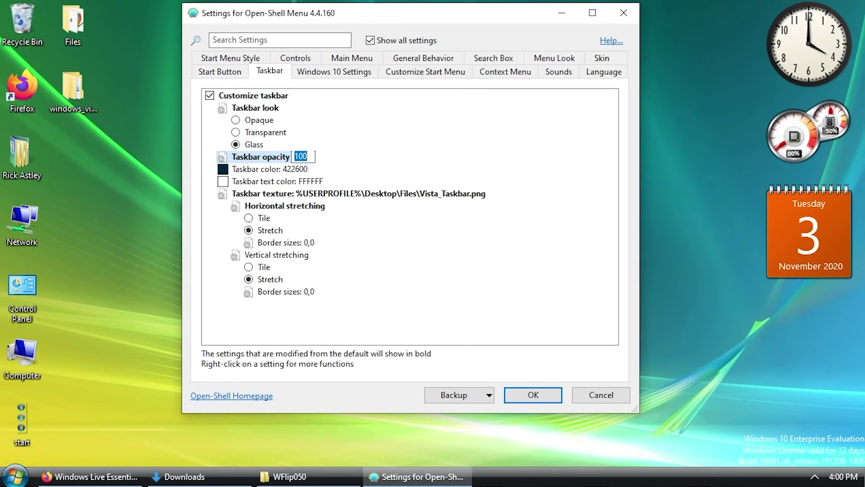
key(ctrl+z)
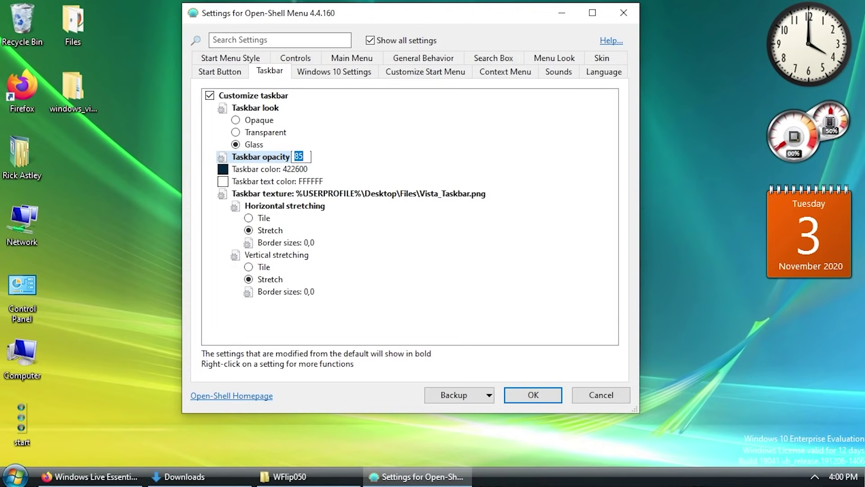
Set the taskbar opacity to 65 and close the Open-Shell settings window.
mouse_move(341, 21)
mouse_down()
mouse_move(399, 134)
mouse_move(550, 157)
mouse_move(305, 130)
mouse_move(323, 138)
mouse_move(18, 159)
mouse_move(126, 151)
mouse_move(350, 28)
mouse_move(342, 19)
mouse_up()
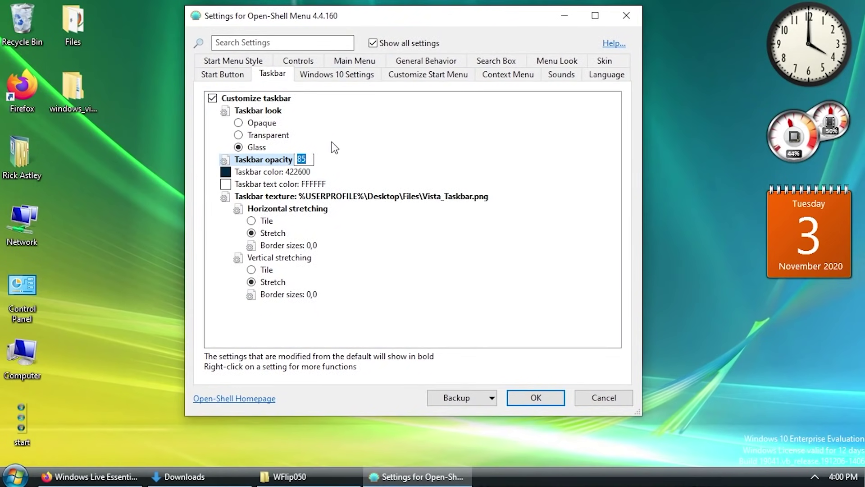
text(65)
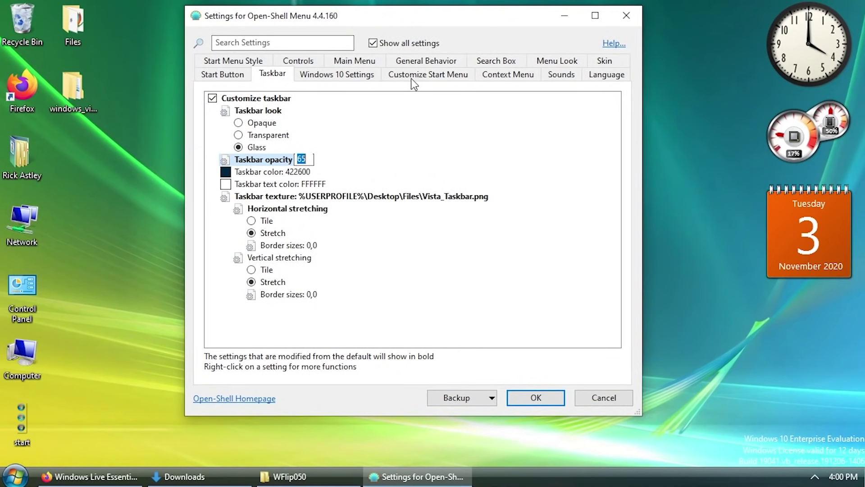
drag(403, 22, 415, 45)
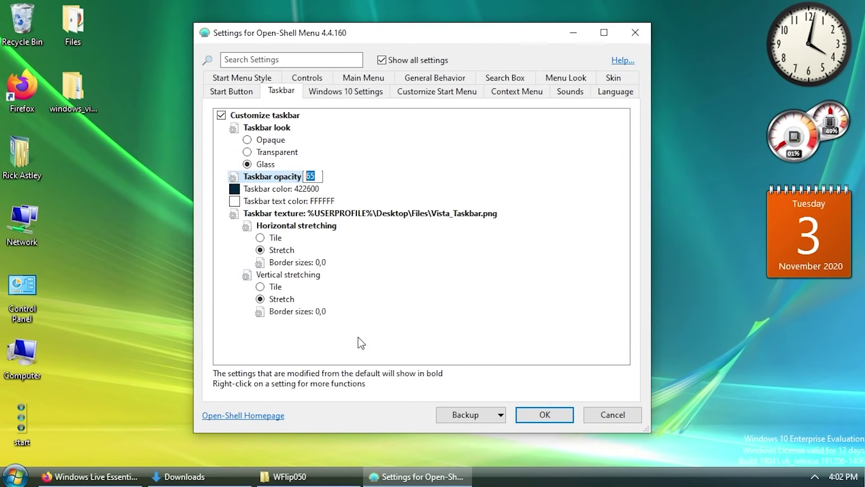
drag(344, 39, 378, 56)
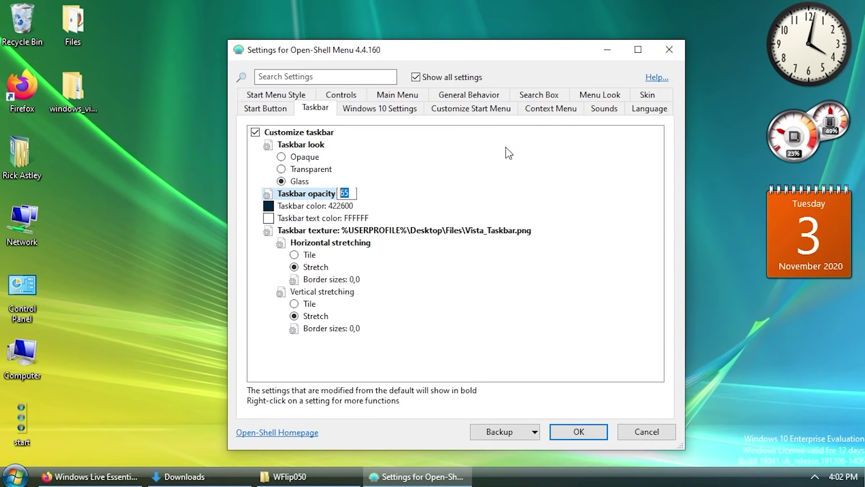
click(669, 50)
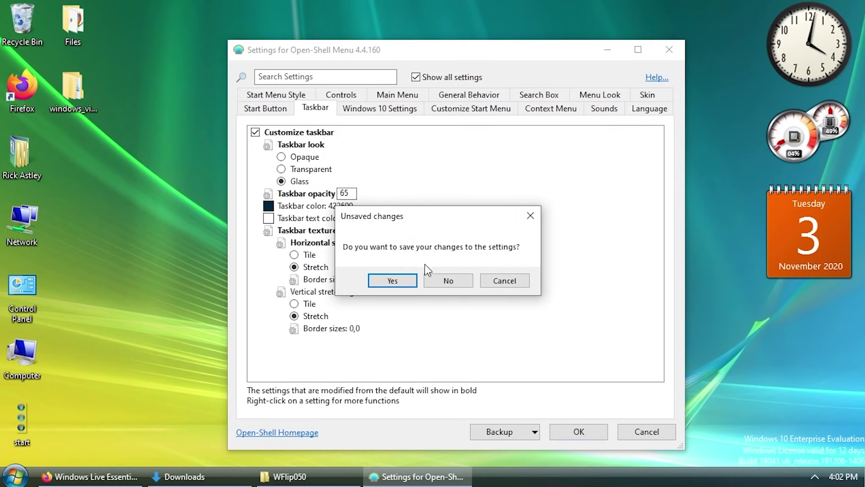
Save the Open-Shell changes, then close the WFlip050 and Downloads folder windows.
click(404, 278)
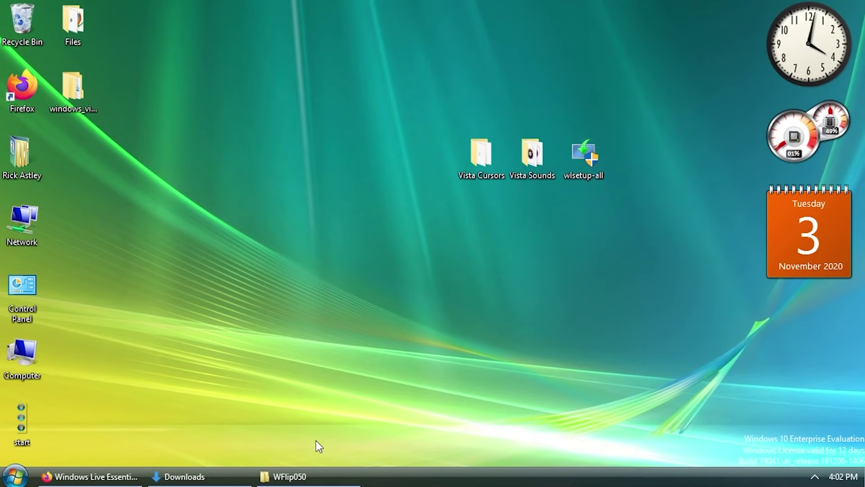
click(317, 476)
click(776, 82)
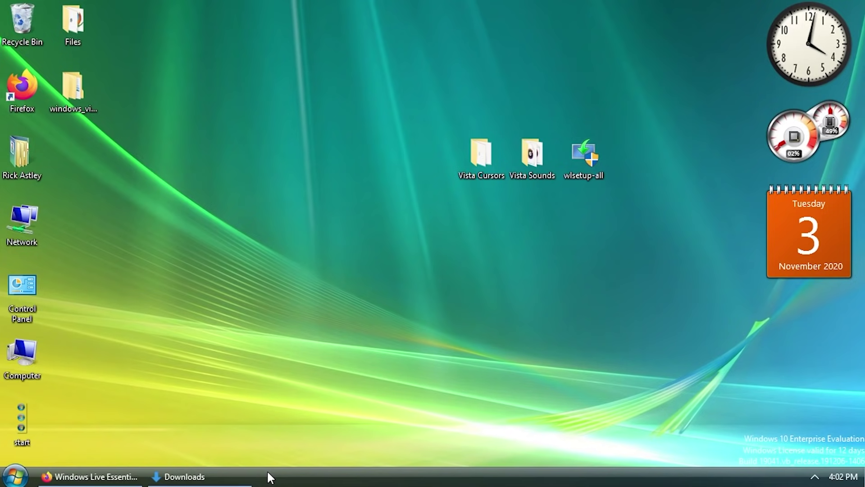
click(243, 477)
click(761, 61)
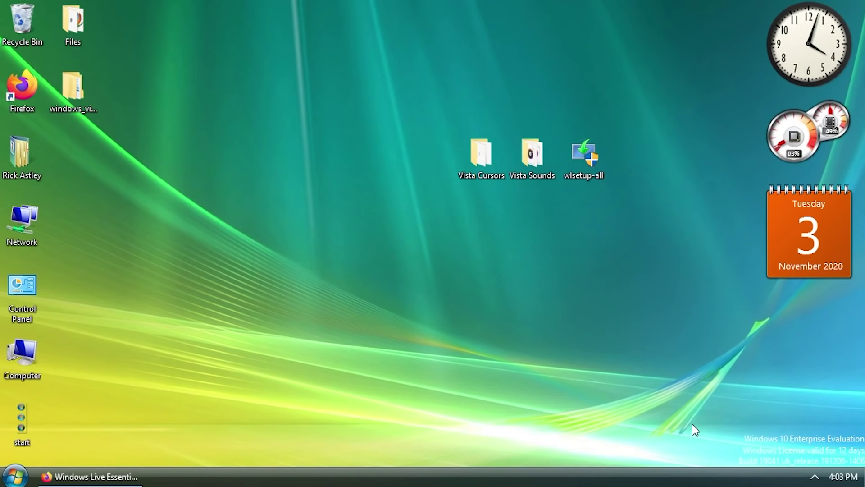
Create a new taskbar toolbar from the pasted %UserProfile% Internet Explorer Quick Launch folder path.
right_click(712, 482)
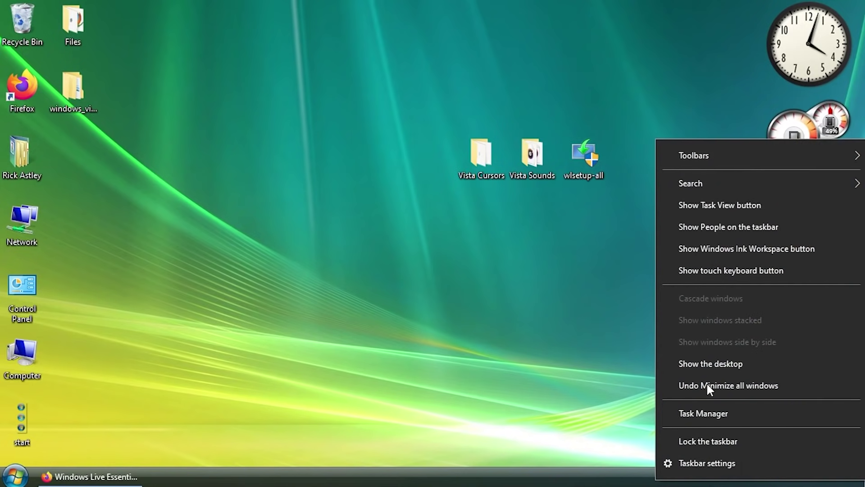
mouse_move(691, 147)
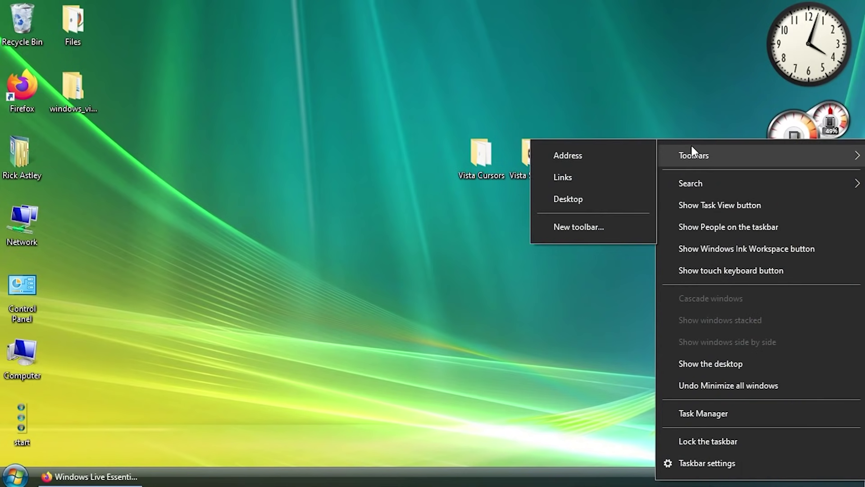
click(566, 221)
click(260, 358)
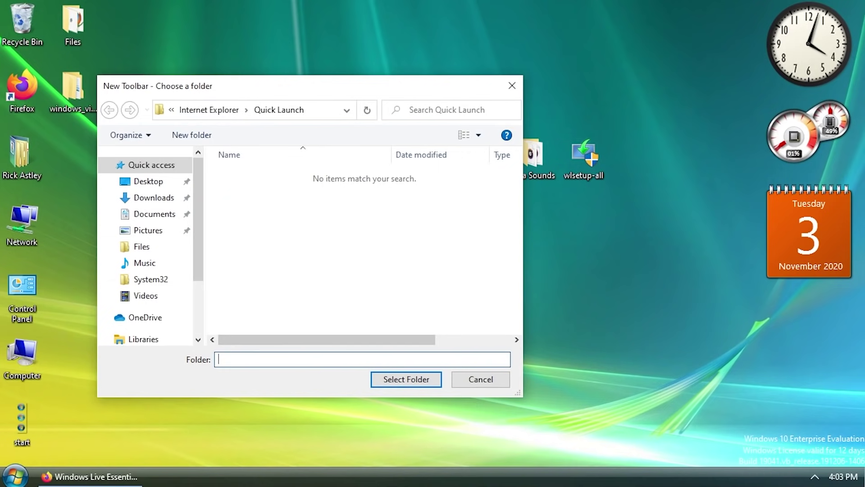
text(%UserProfile%\AppData\Roaming\Microsoft\Internet Explorer\Quick Launch)
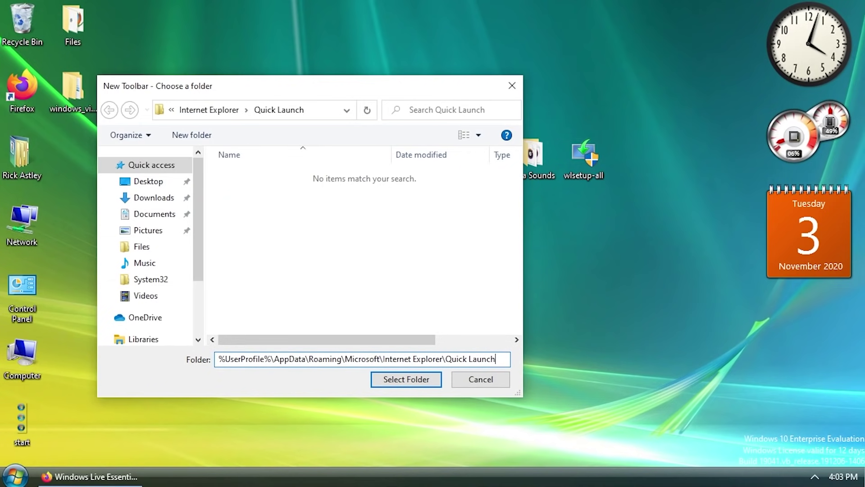
double_click(245, 359)
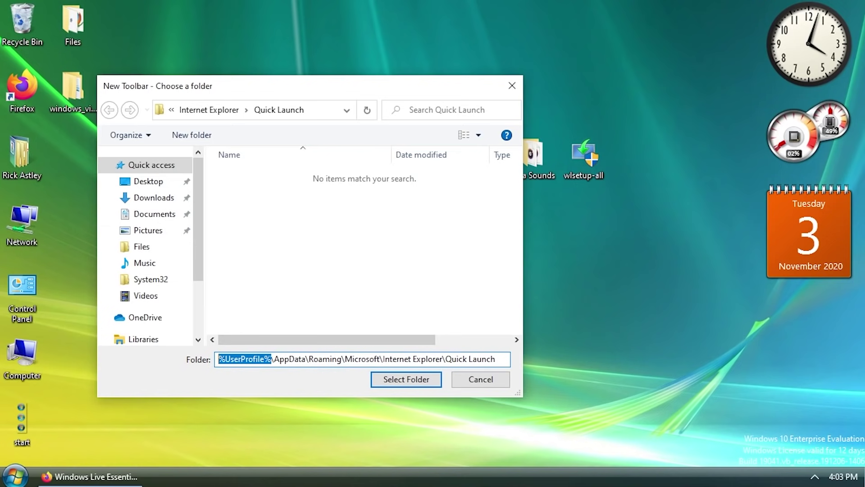
drag(271, 358, 496, 358)
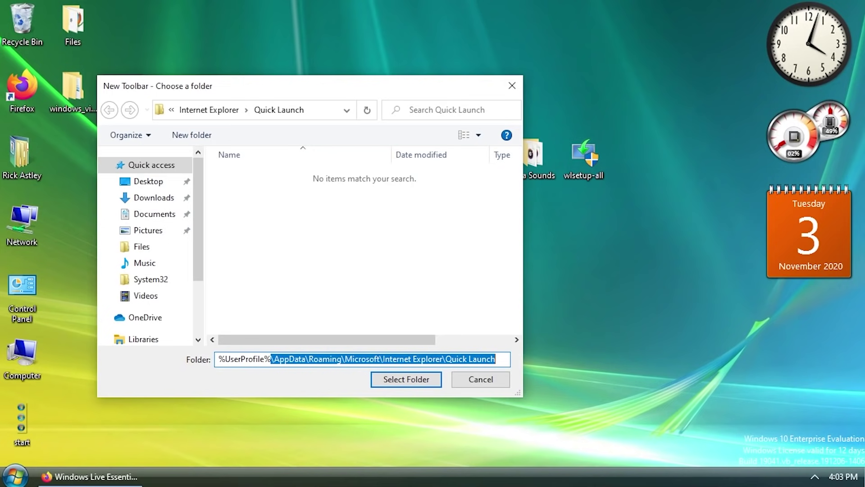
click(273, 336)
click(318, 116)
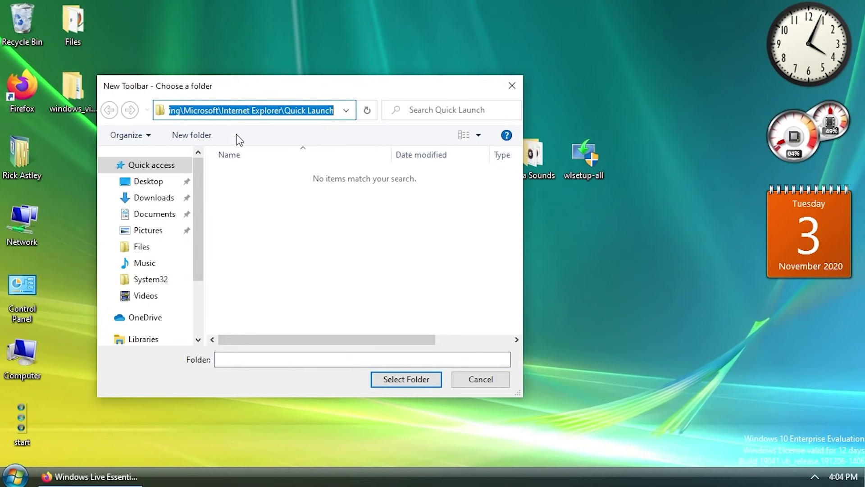
key(Return)
click(421, 382)
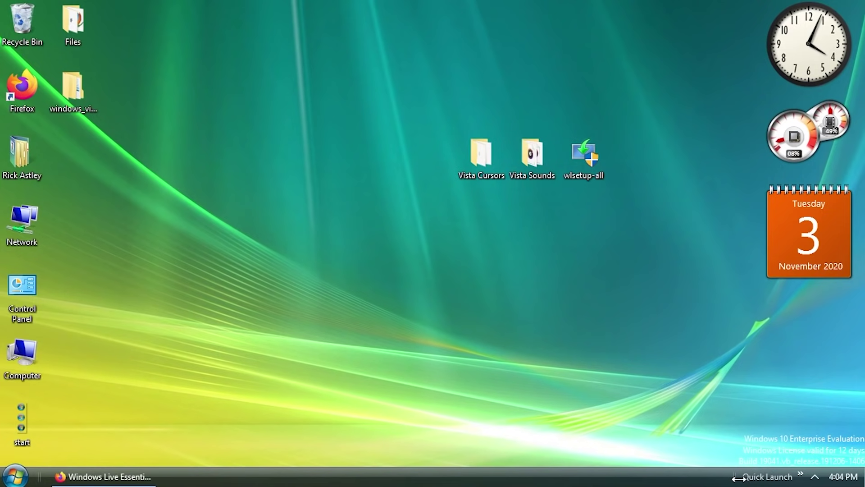
Reposition the Quick Launch toolbar and turn off its Show title and Show Text options.
drag(738, 478, 429, 476)
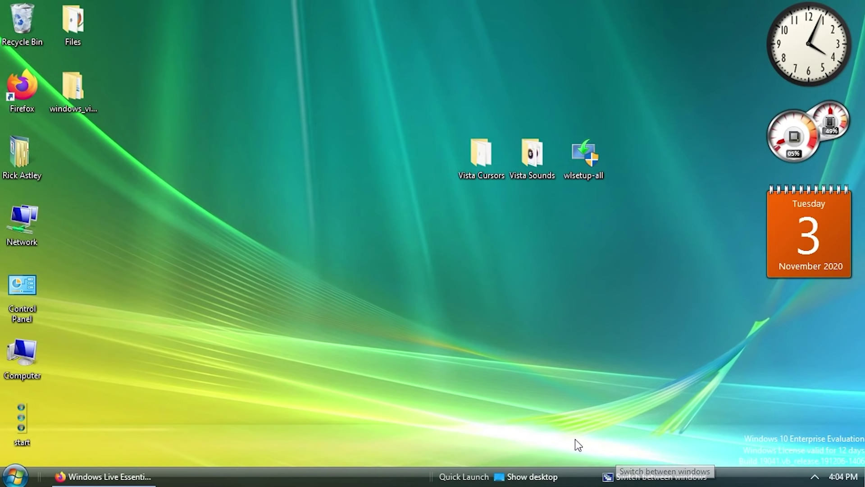
mouse_move(430, 477)
mouse_down()
mouse_move(409, 476)
mouse_move(662, 480)
mouse_move(377, 477)
mouse_move(449, 476)
mouse_move(435, 475)
mouse_move(444, 482)
mouse_up()
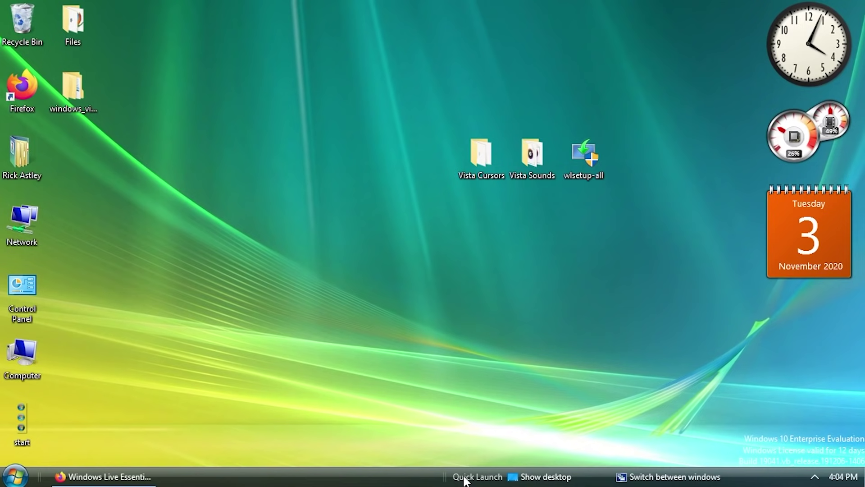
drag(465, 481, 517, 482)
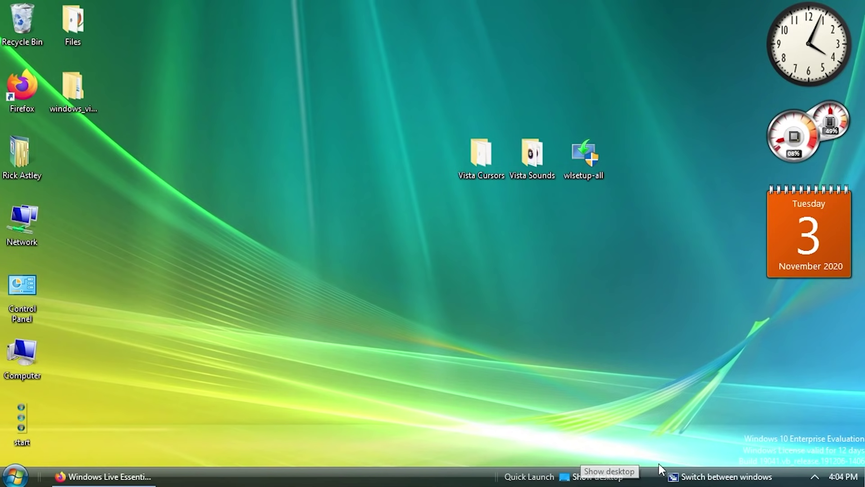
right_click(529, 480)
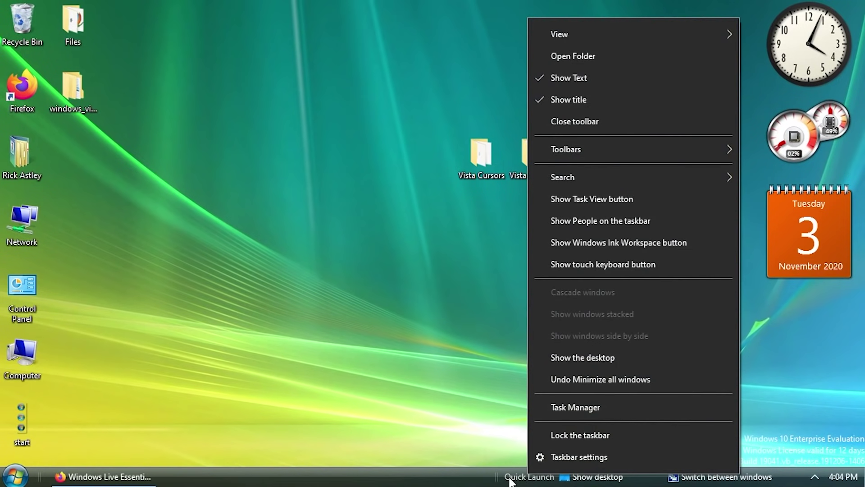
click(556, 107)
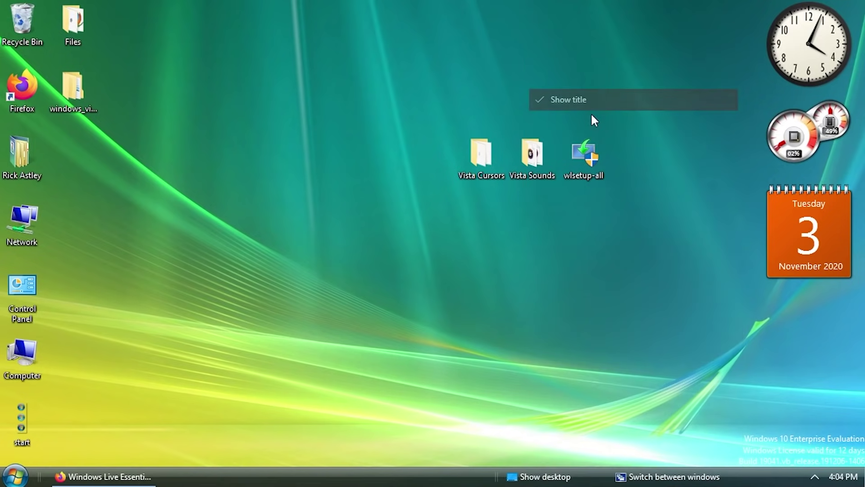
right_click(512, 480)
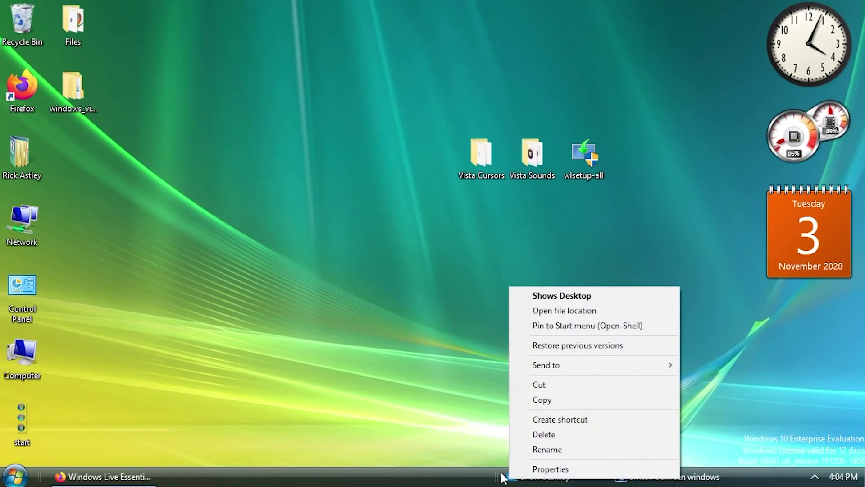
right_click(502, 476)
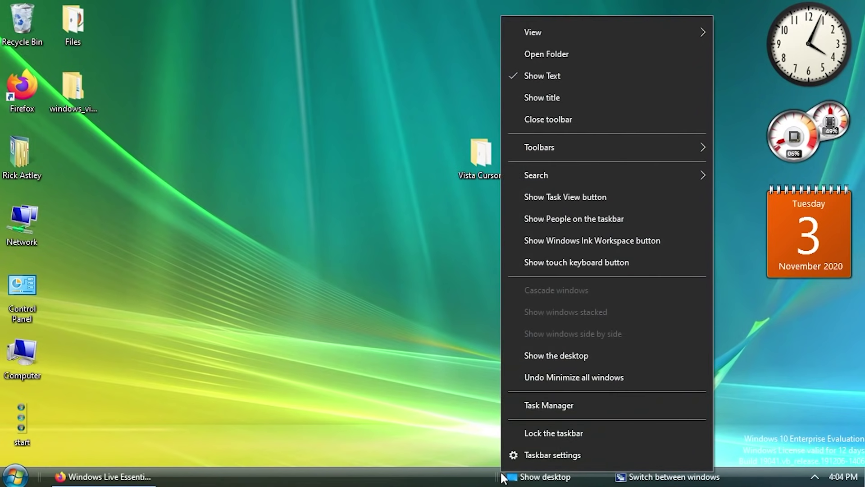
click(552, 79)
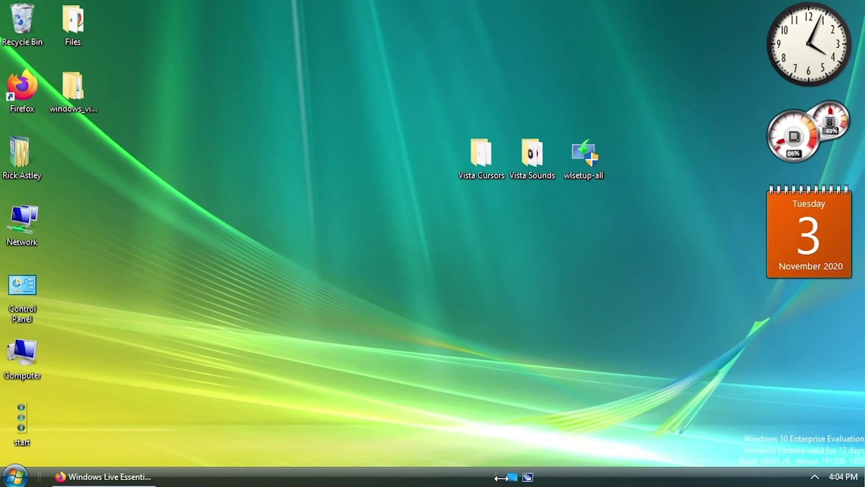
Move Quick Launch to the far left of the taskbar with the window buttons beside it.
right_click(458, 481)
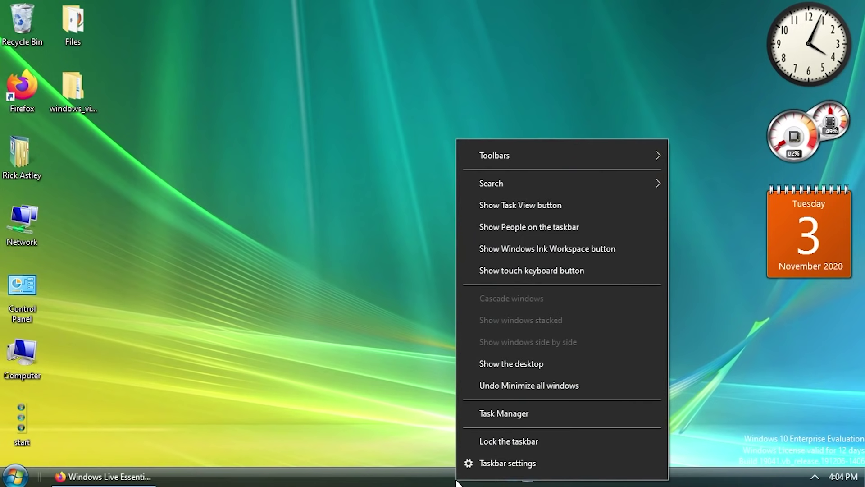
click(509, 442)
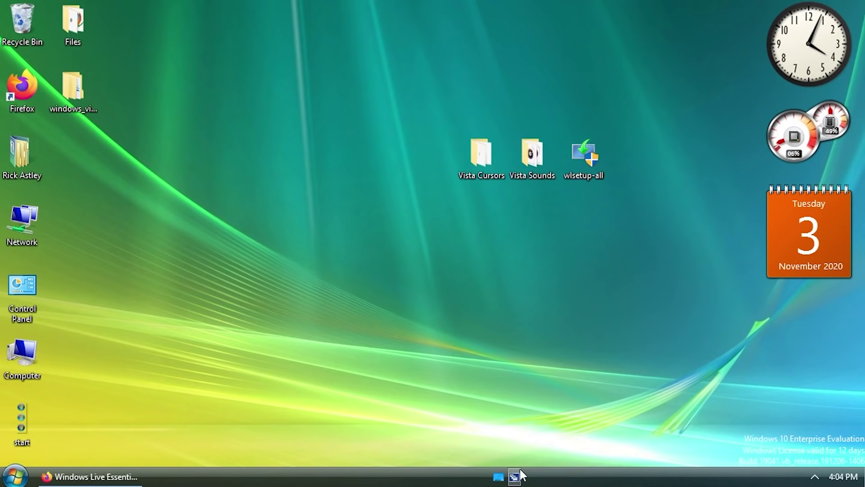
right_click(483, 477)
click(525, 440)
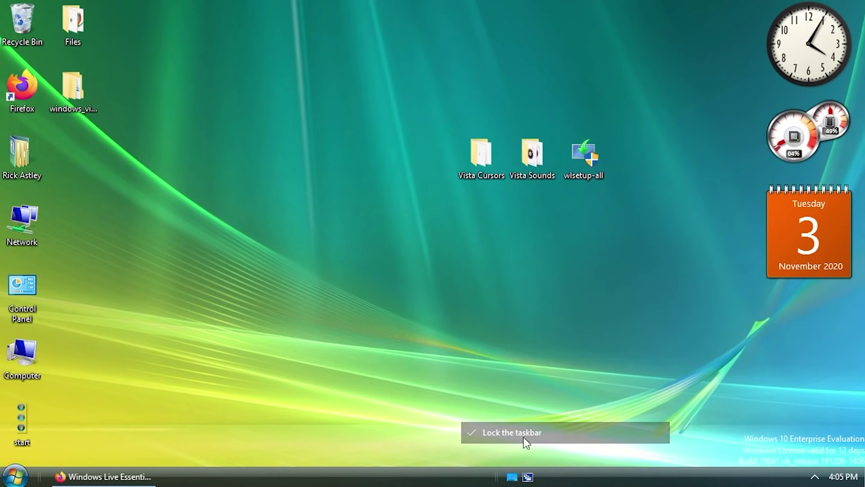
drag(493, 474, 39, 476)
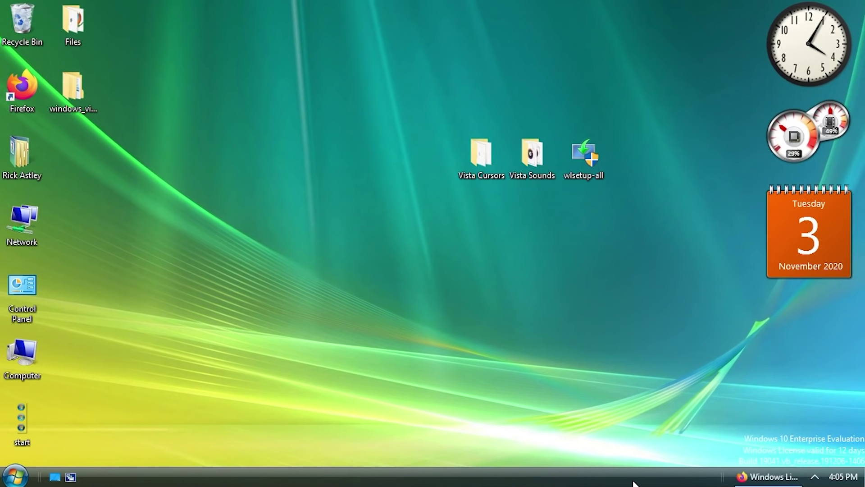
drag(723, 476, 95, 483)
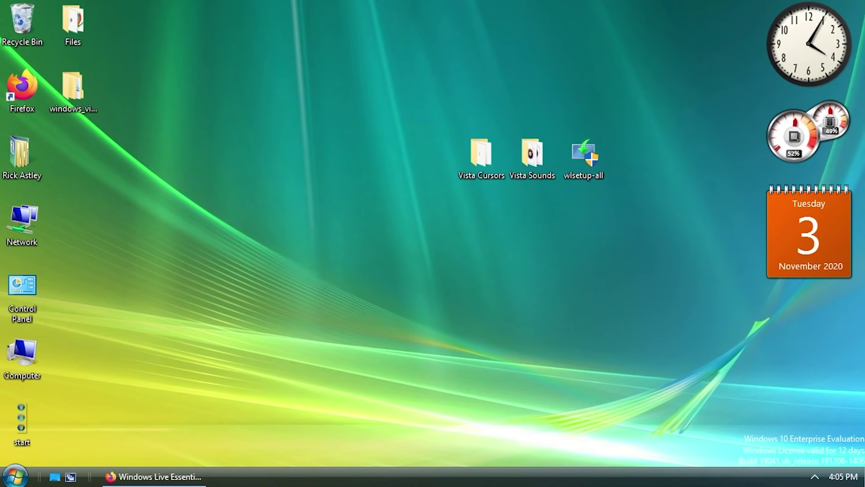
Narrow the Quick Launch toolbar and lock the taskbar with the new layout.
right_click(100, 479)
click(116, 434)
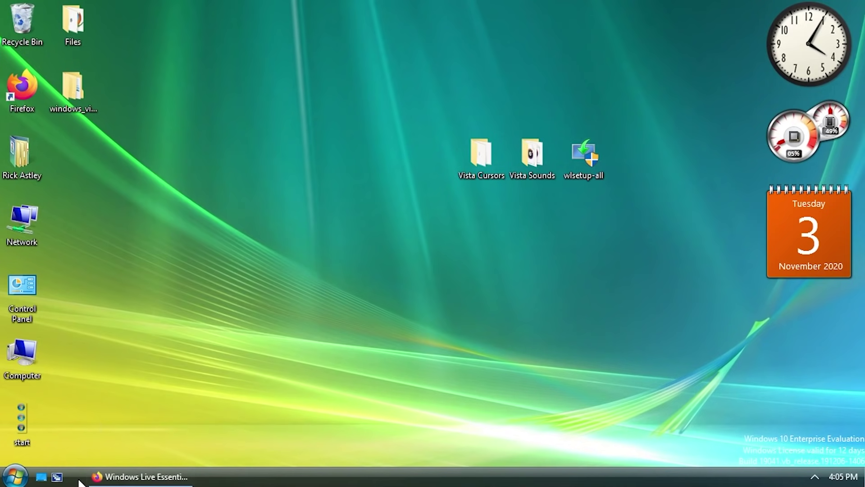
right_click(78, 481)
click(114, 440)
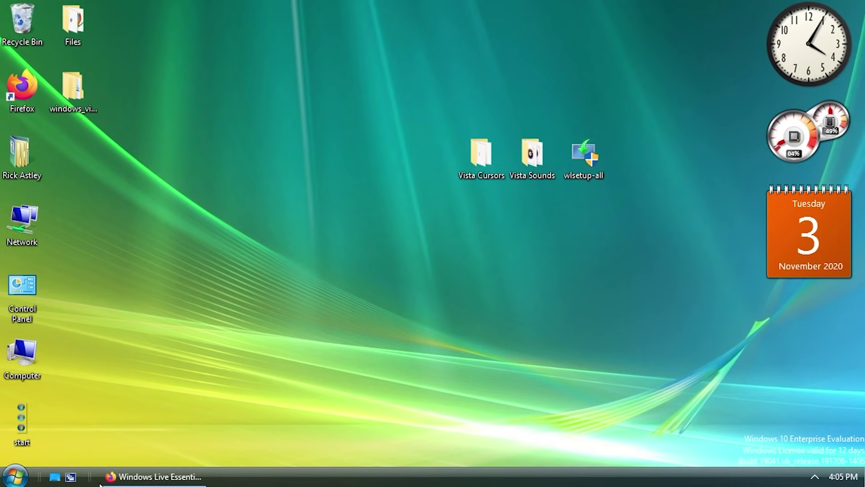
drag(93, 478, 84, 480)
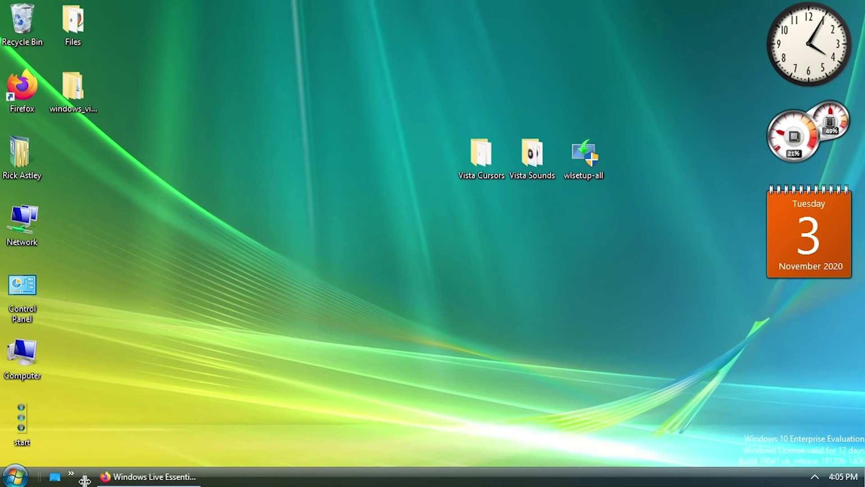
right_click(86, 480)
click(132, 447)
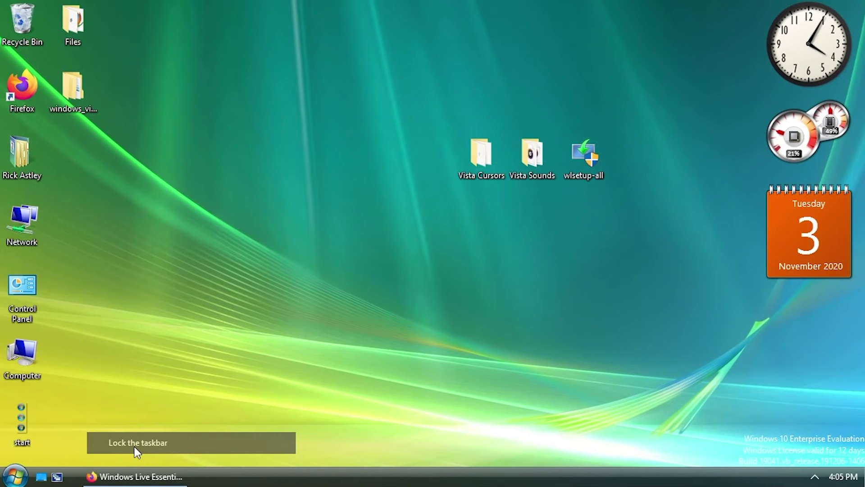
Reveal the desktop and drag the Firefox shortcut onto the Quick Launch toolbar.
click(47, 481)
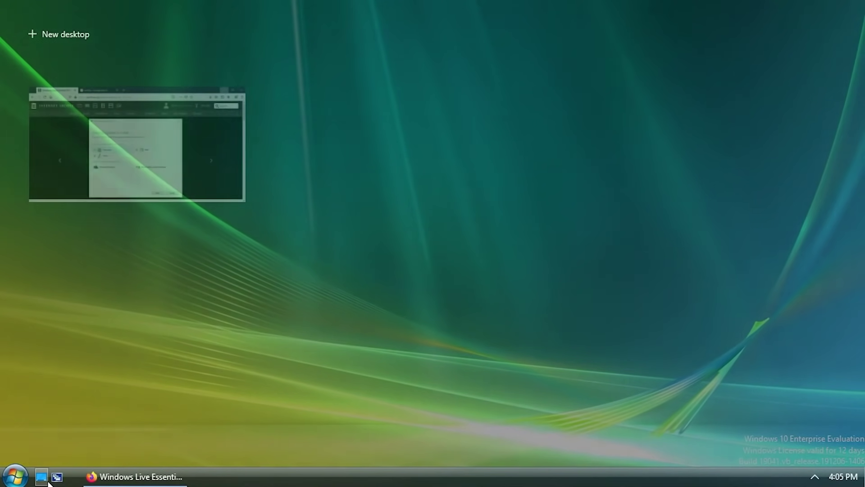
click(120, 180)
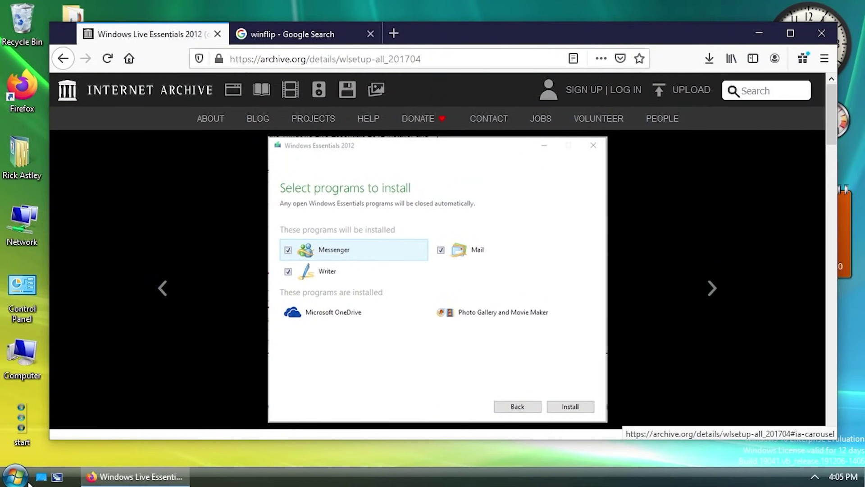
click(759, 33)
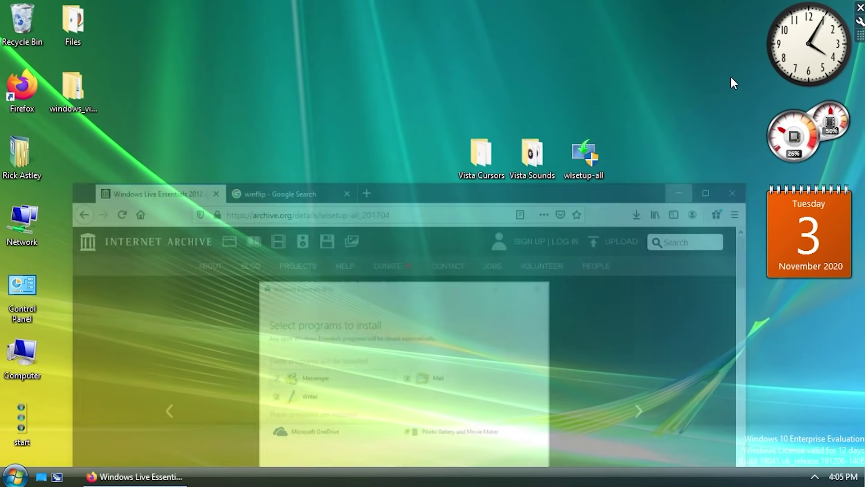
right_click(72, 480)
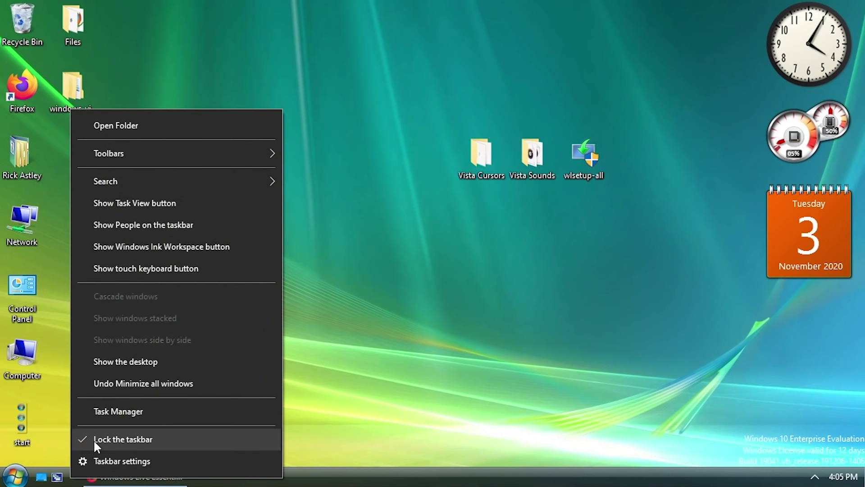
click(48, 411)
drag(21, 88, 66, 482)
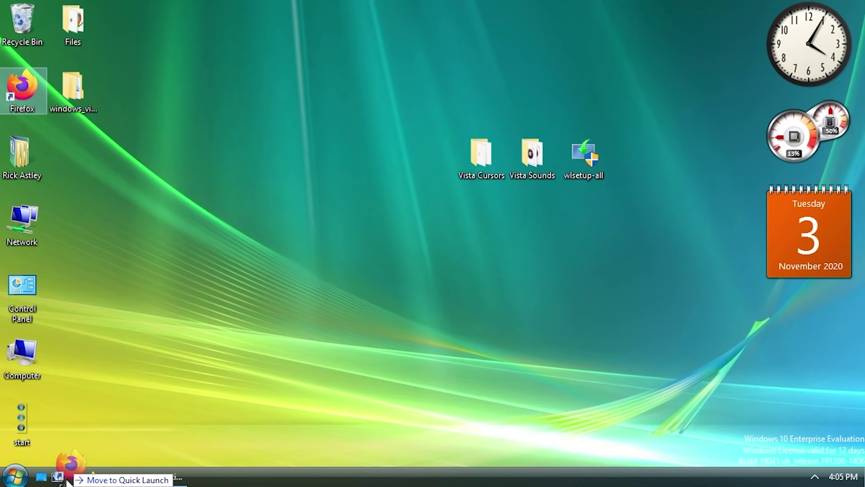
drag(67, 481, 67, 481)
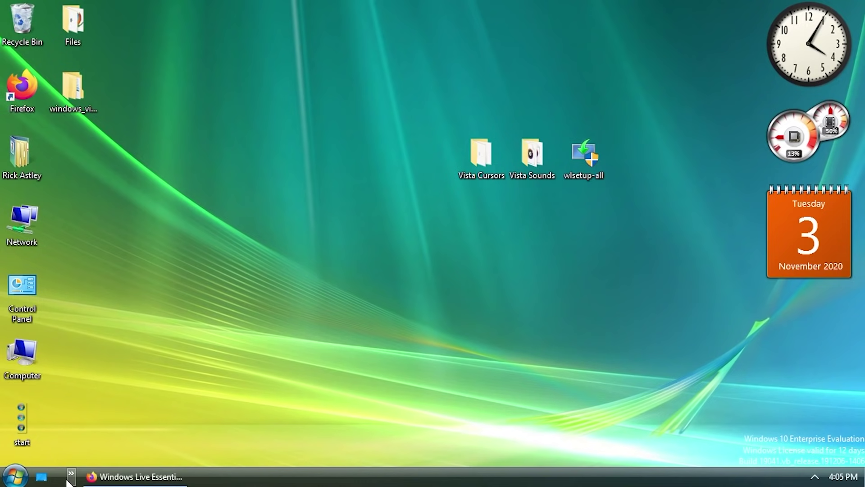
click(71, 476)
click(83, 479)
Widen Quick Launch to show all three icons and lock the taskbar again.
right_click(84, 479)
click(83, 439)
mouse_move(82, 476)
mouse_down()
mouse_move(108, 479)
mouse_move(84, 479)
mouse_up()
right_click(106, 478)
click(153, 442)
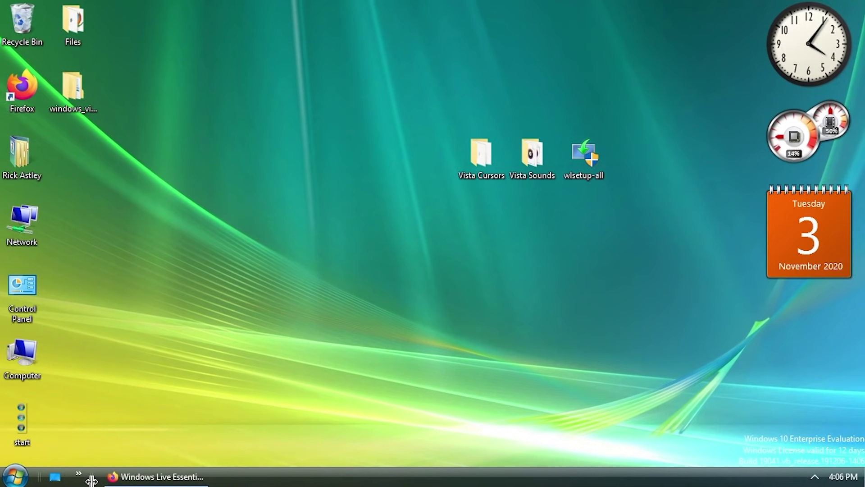
right_click(84, 478)
click(131, 439)
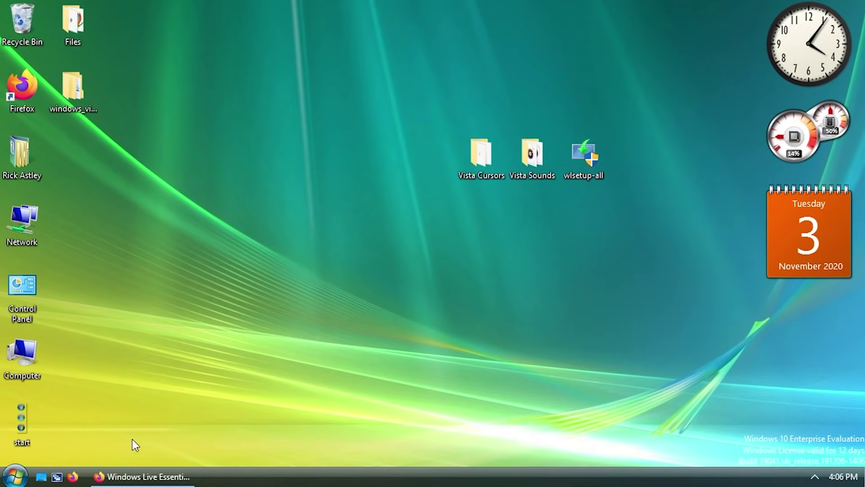
click(125, 480)
click(126, 480)
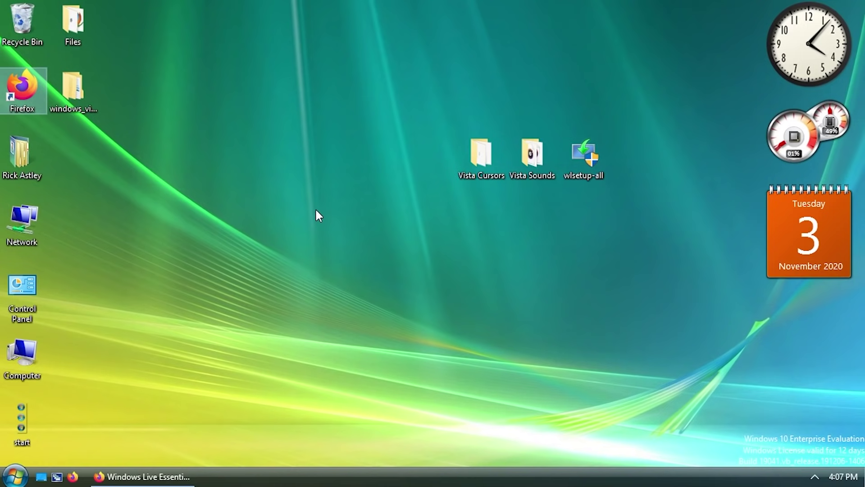
right_click(386, 239)
click(331, 186)
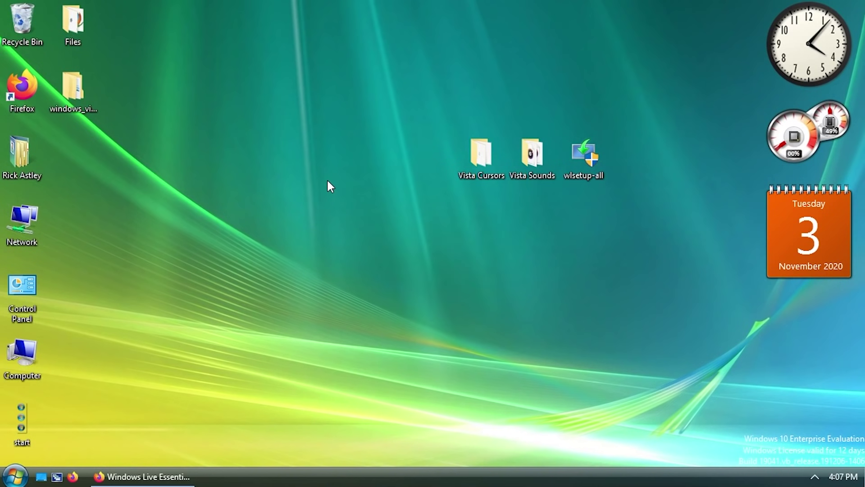
right_click(288, 190)
click(272, 175)
double_click(481, 161)
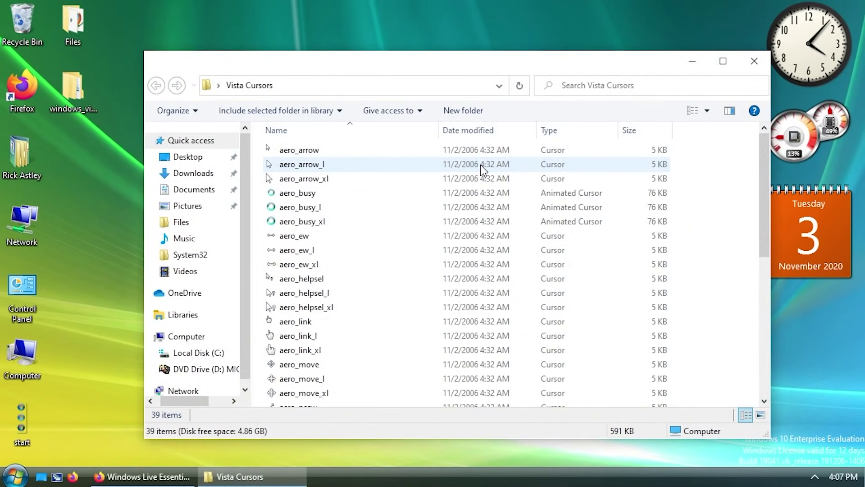
click(754, 61)
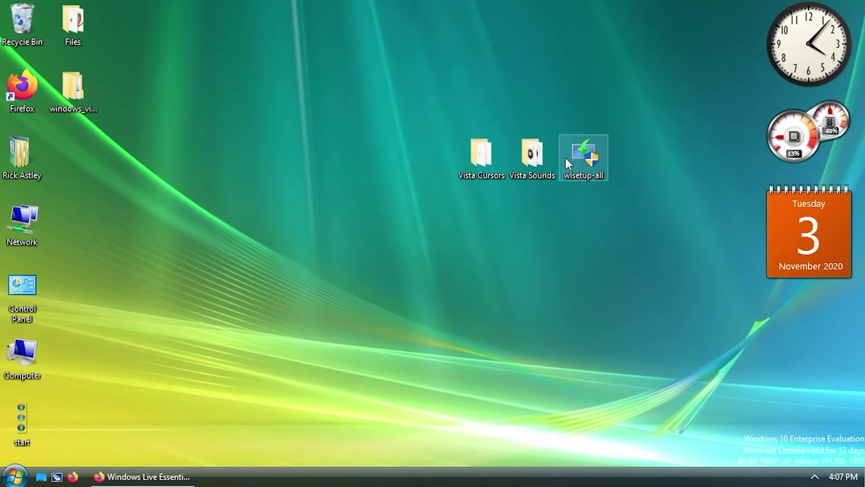
double_click(529, 158)
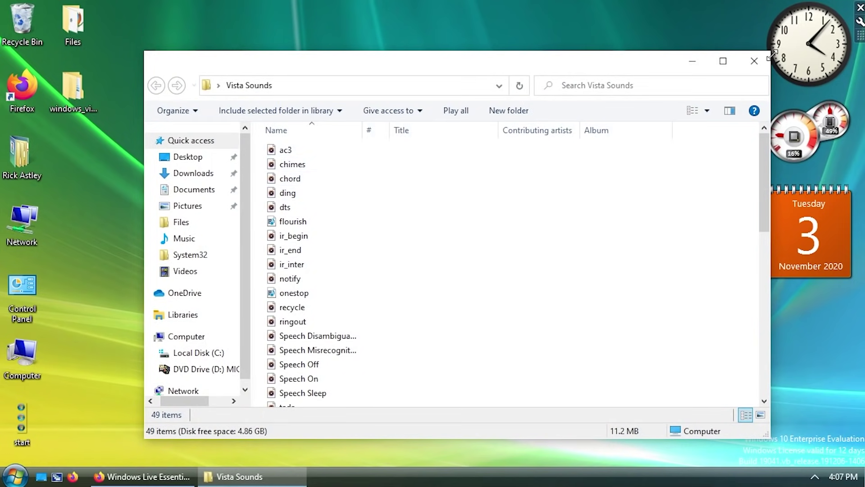
click(754, 61)
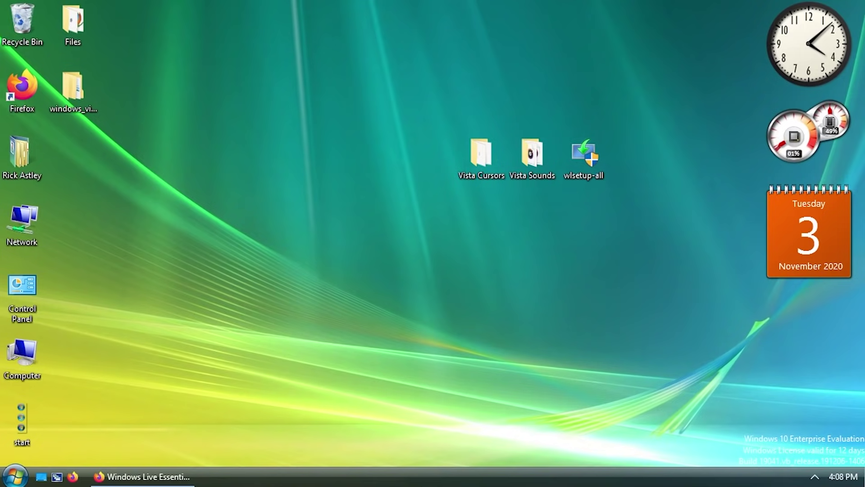
On the Vista machine, show the full paths of the MEDIA and CURSORS folders.
click(437, 466)
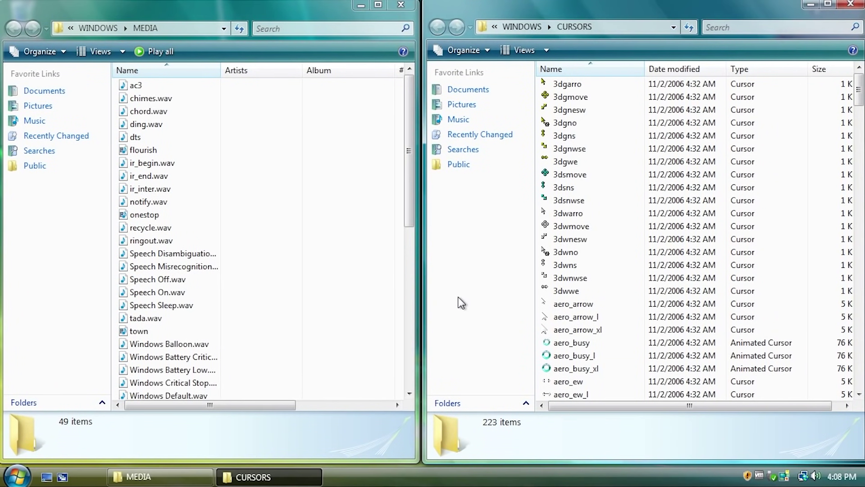
click(182, 29)
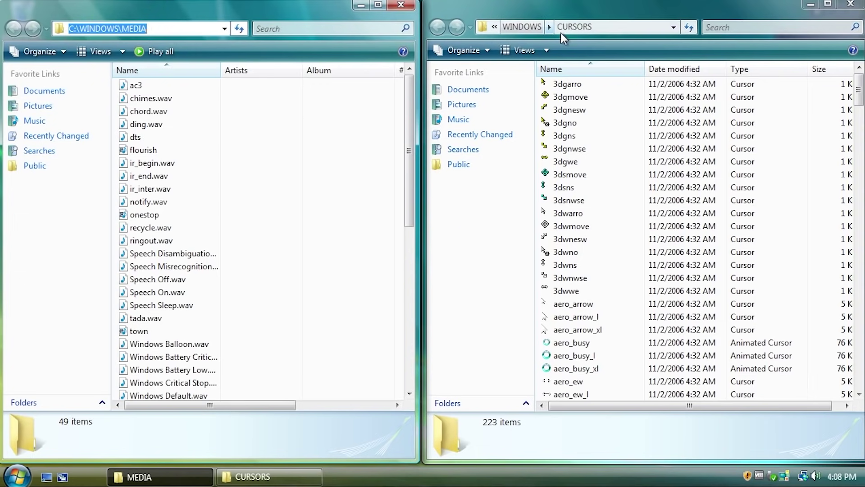
click(597, 27)
click(304, 16)
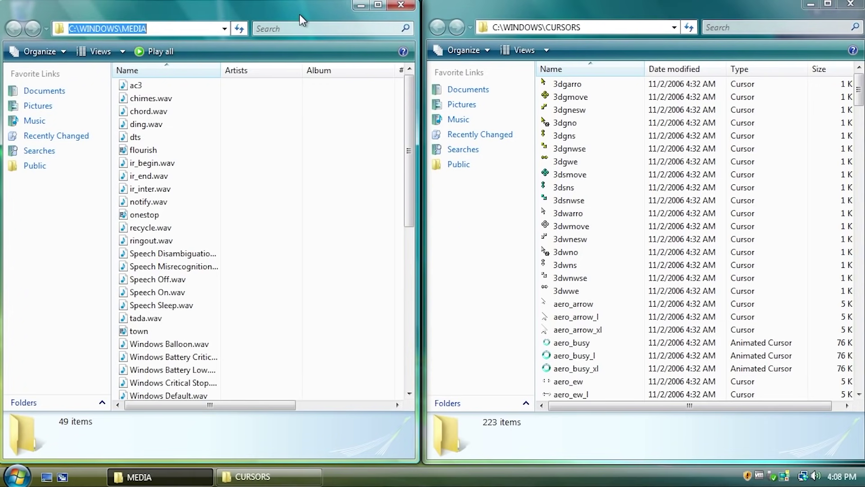
mouse_move(405, 94)
mouse_down()
mouse_move(407, 328)
mouse_move(411, 93)
mouse_up()
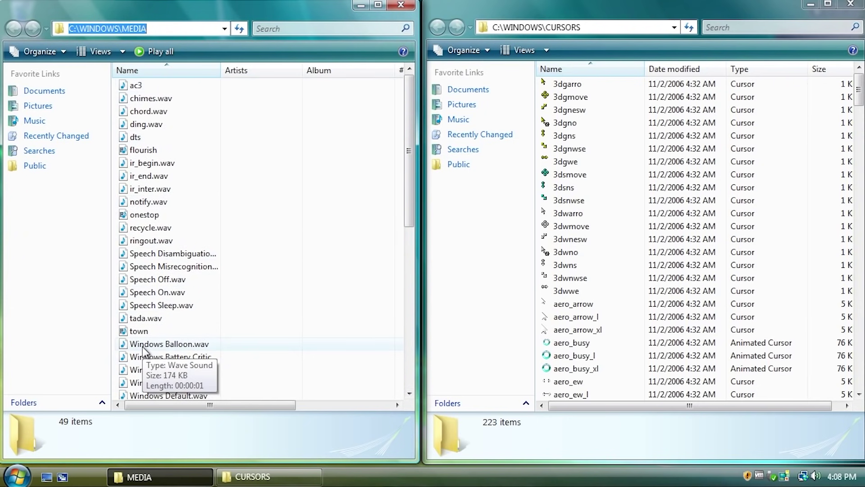
click(611, 34)
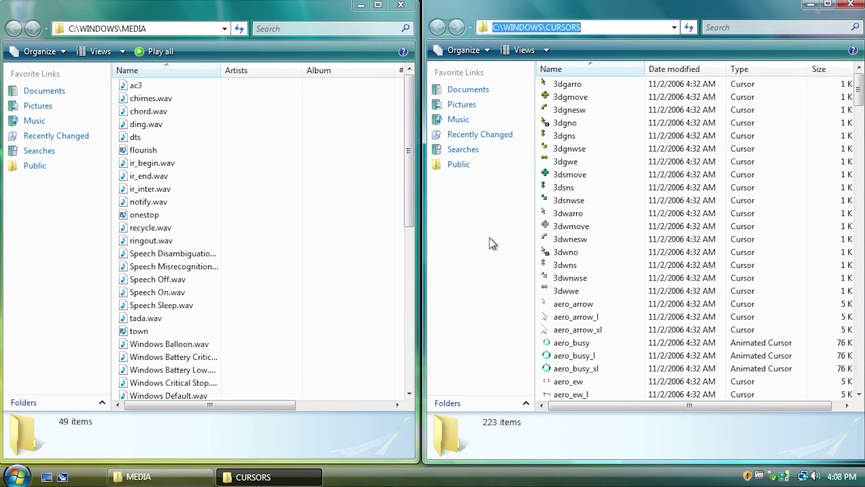
Search the CURSORS folder for 'aero' to list the aero cursors, then return to Windows 10.
key(Tab)
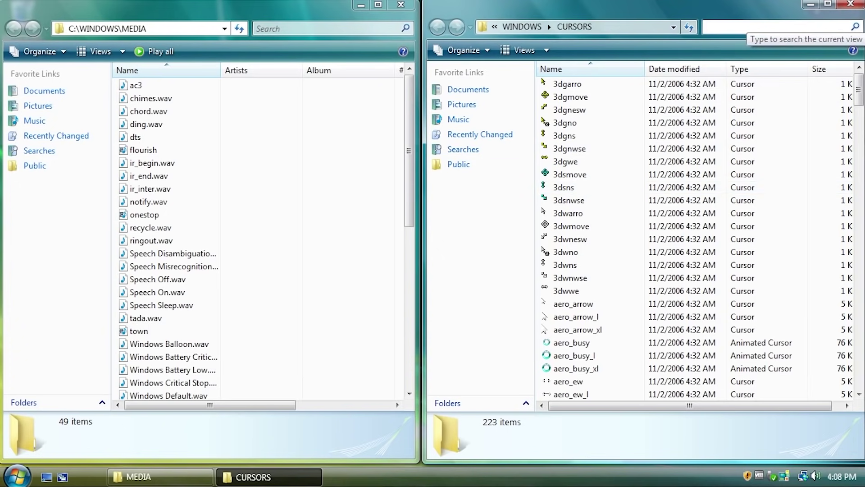
text(aero)
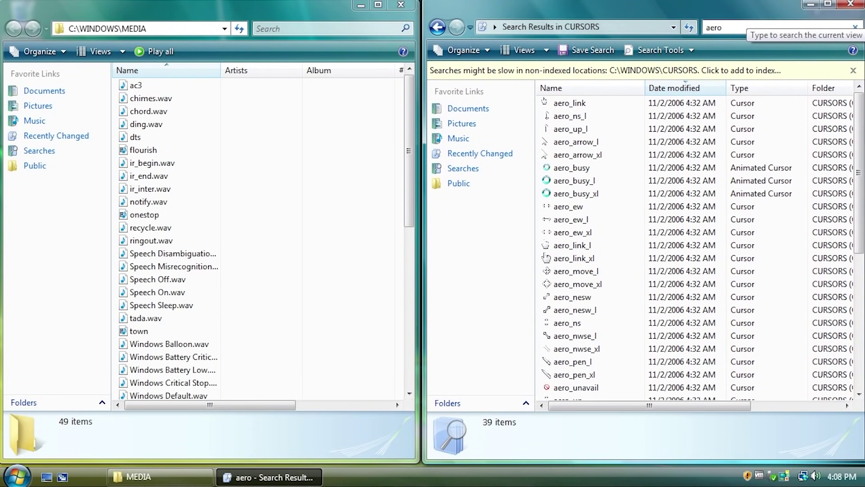
click(618, 106)
scroll(563, 301, down, 7)
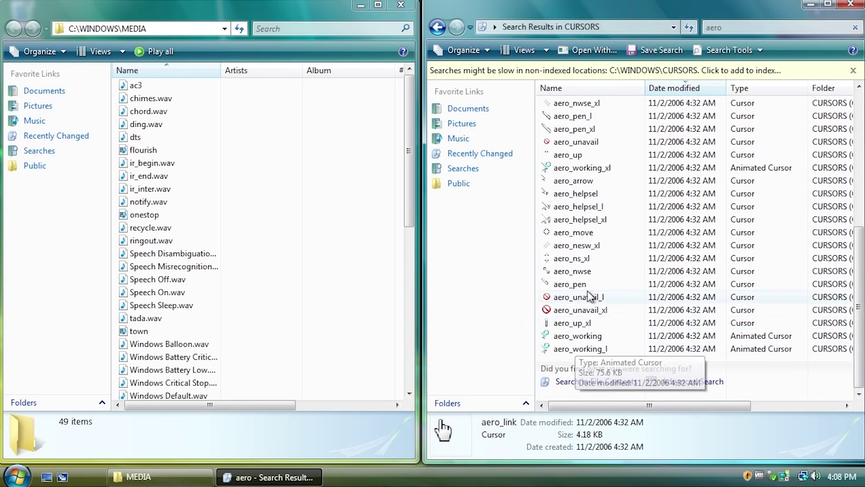
scroll(568, 297, up, 6)
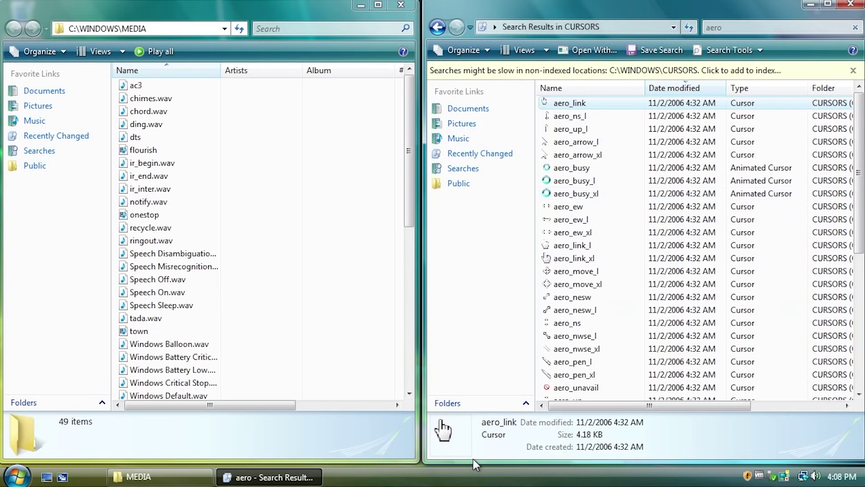
click(329, 455)
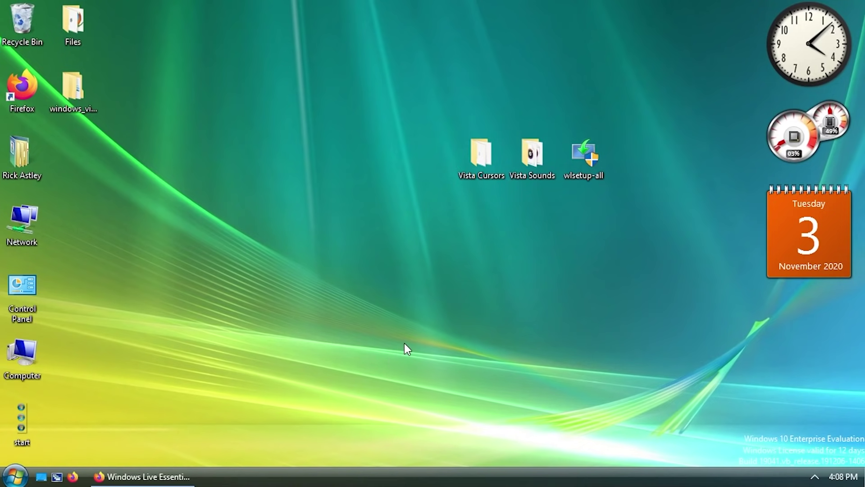
Run 'control', search 'cursor', and open the mouse pointer appearance settings.
key(super)
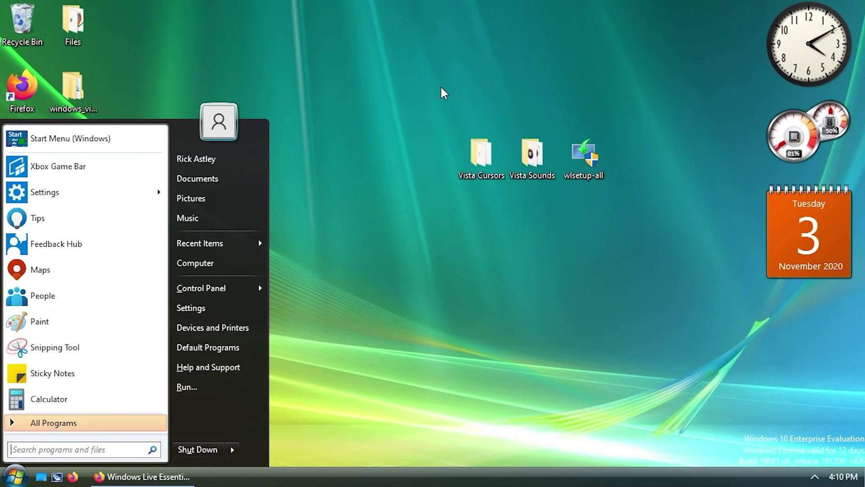
key(super+r)
key(Return)
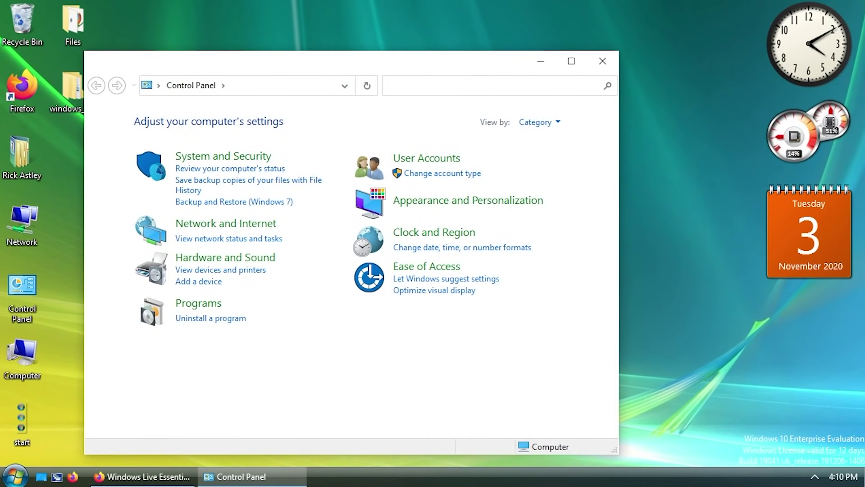
key(ctrl+e)
text(cursor)
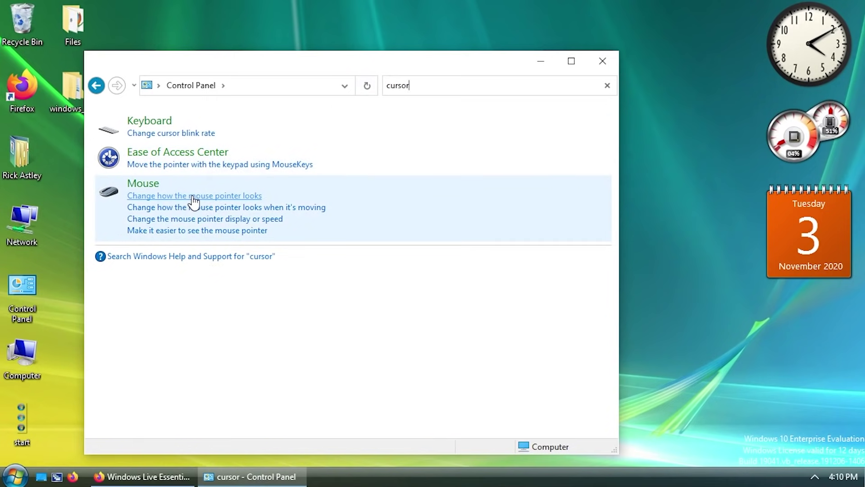
click(193, 197)
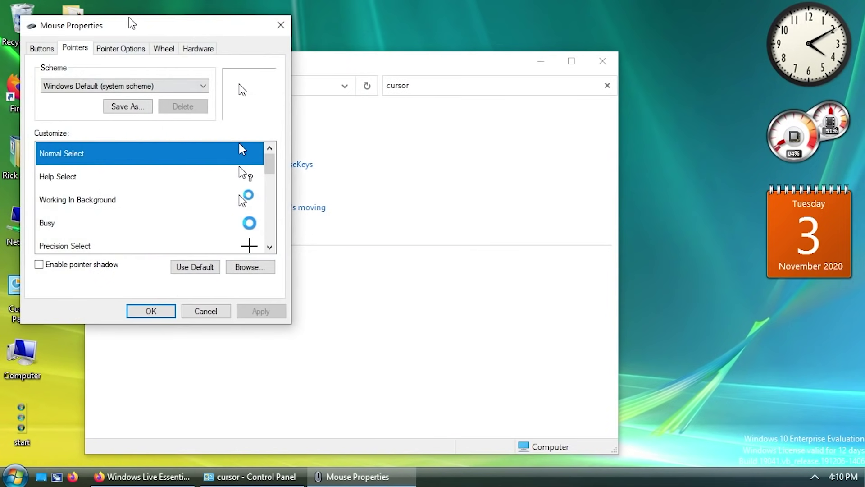
drag(249, 105, 282, 114)
Keep the Windows Default pointer scheme, arrange windows beside the Vista Cursors folder, and open Run.
click(234, 181)
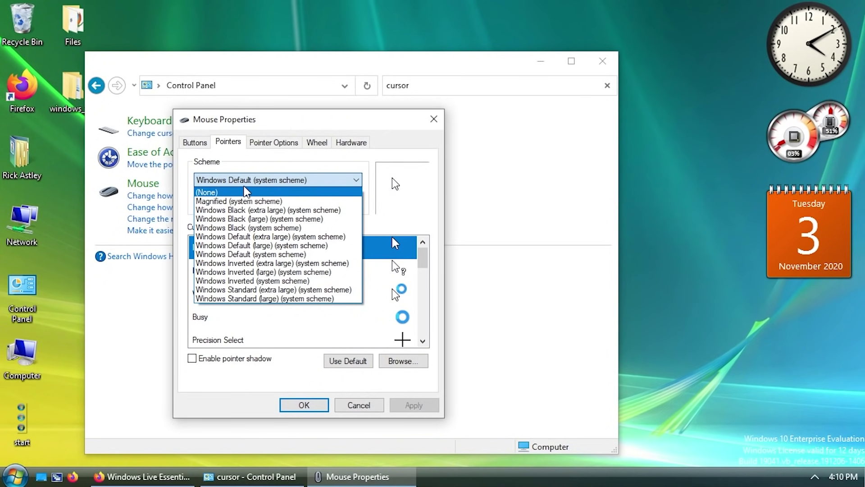
click(246, 181)
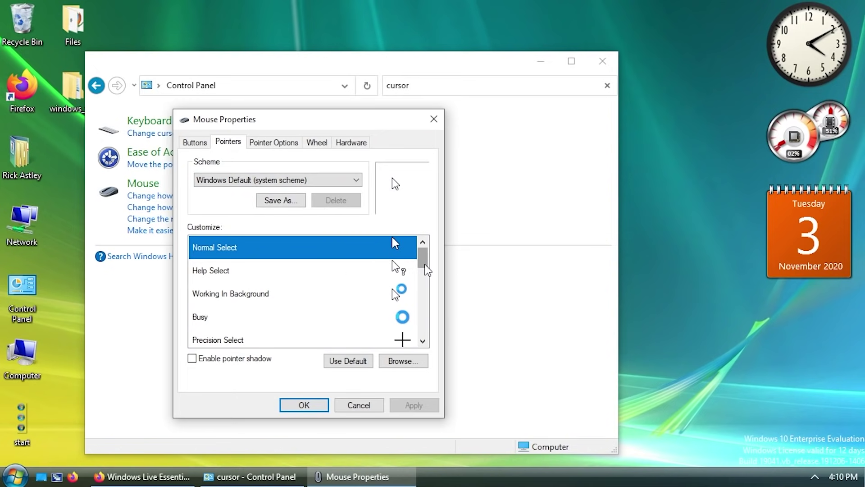
drag(423, 258, 430, 219)
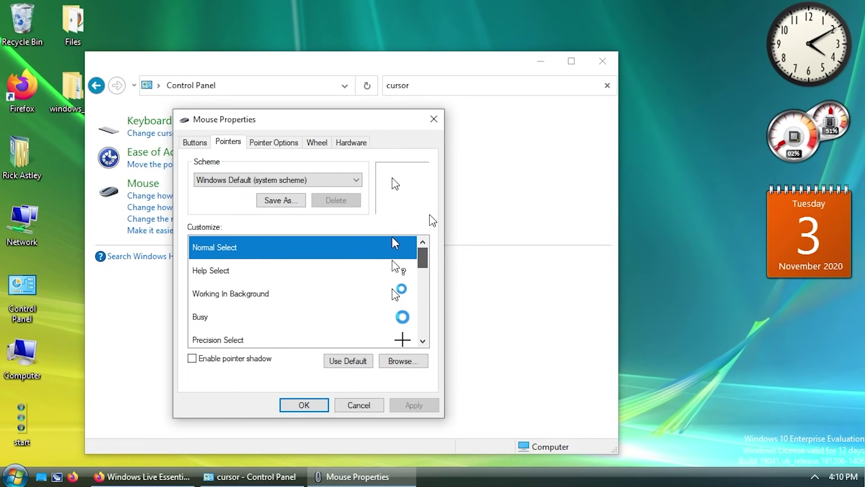
click(265, 184)
click(265, 185)
drag(265, 128, 674, 171)
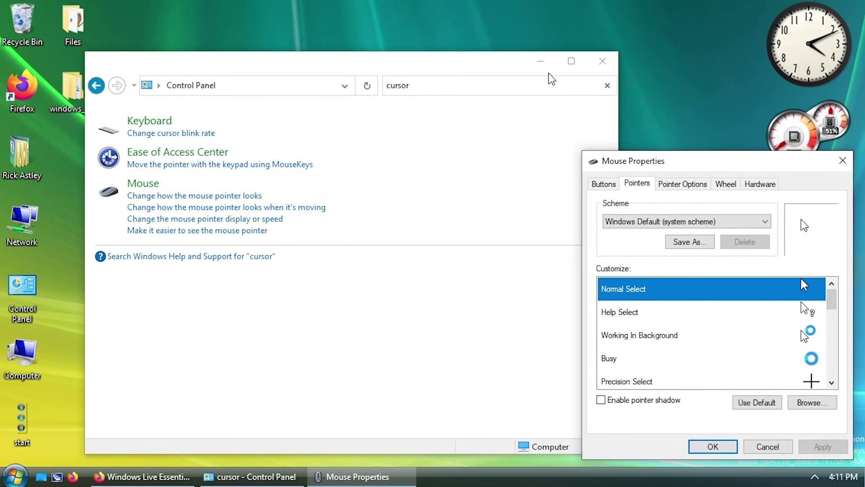
click(541, 61)
drag(473, 145, 370, 145)
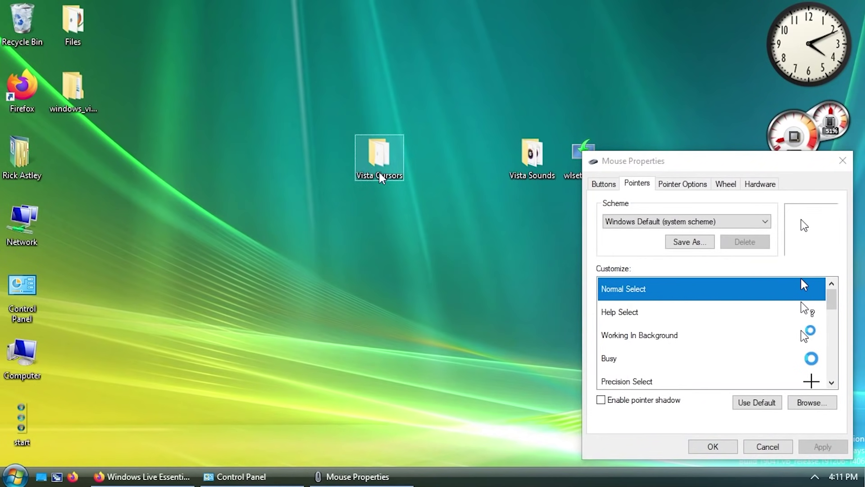
key(super+r)
Open C:\windows\Cursors and move the desktop Vista Cursors folder into it, granting permission.
text(C:)
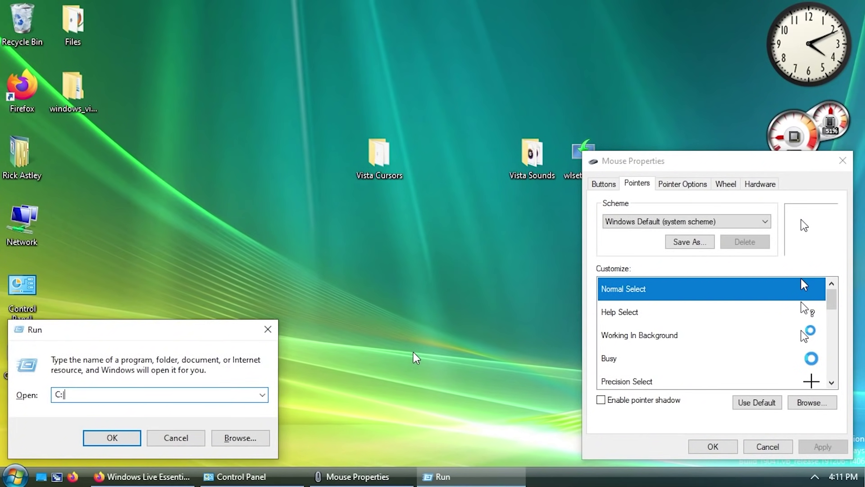
text(\windows\curs)
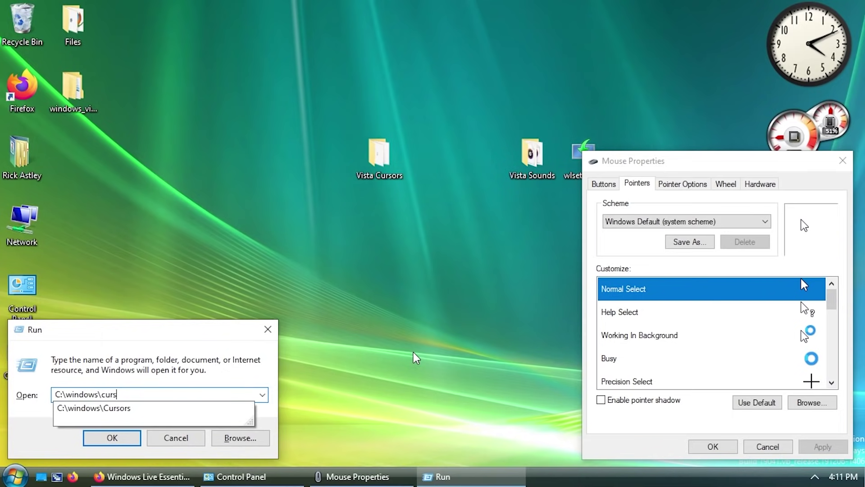
key(Down)
key(Return)
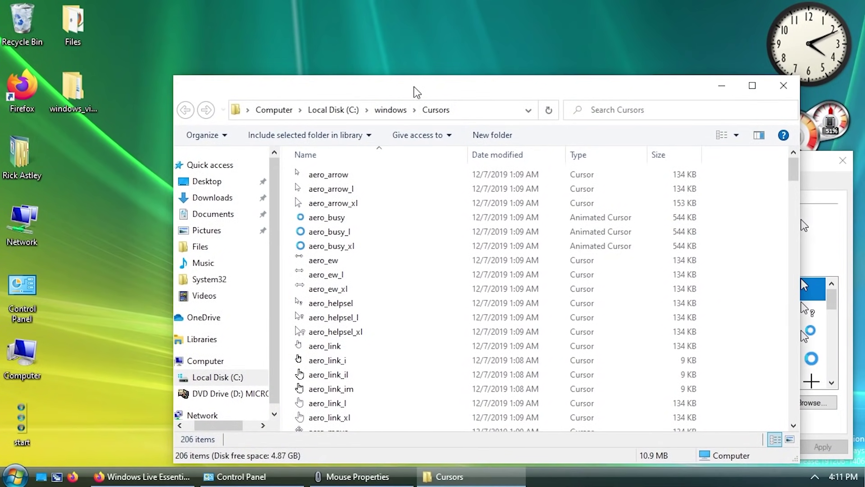
drag(417, 91, 376, 195)
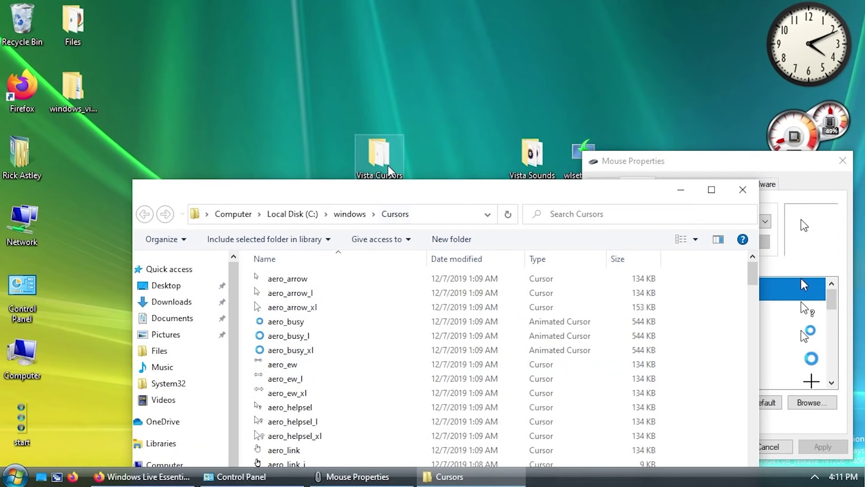
drag(389, 171, 720, 326)
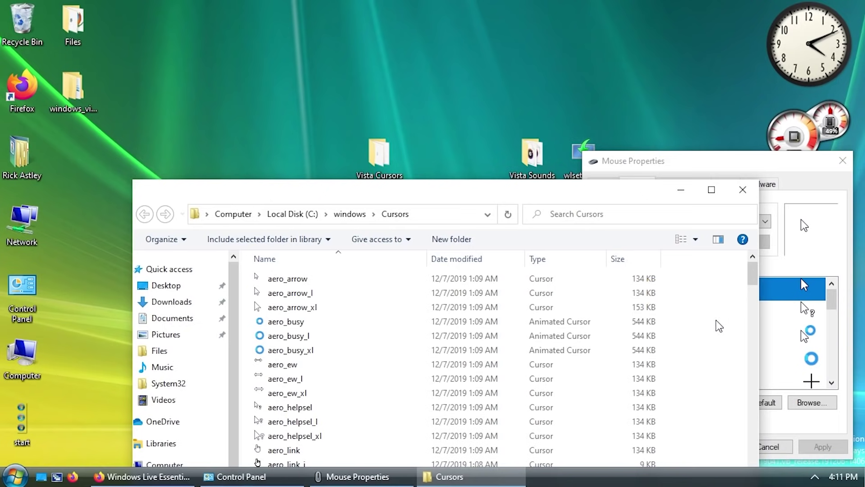
click(391, 145)
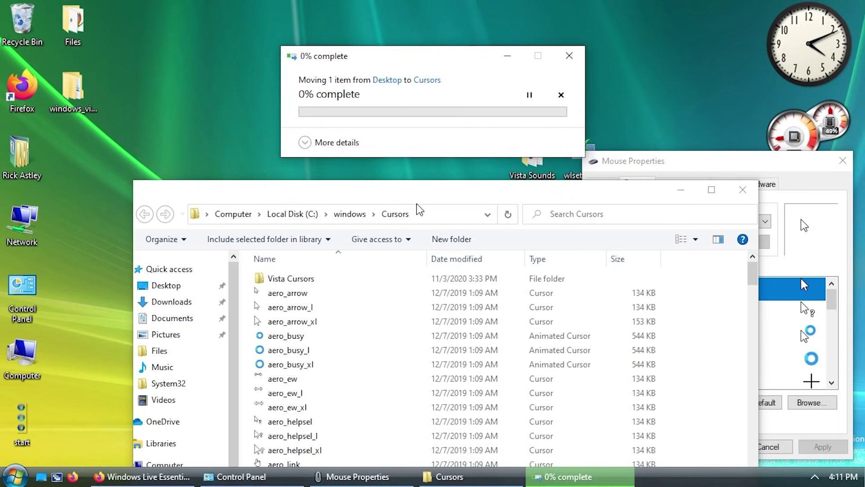
drag(419, 190, 290, 87)
Browse to the Vista Cursors folder and set aero_arrow as the Normal Select pointer.
drag(691, 166, 453, 122)
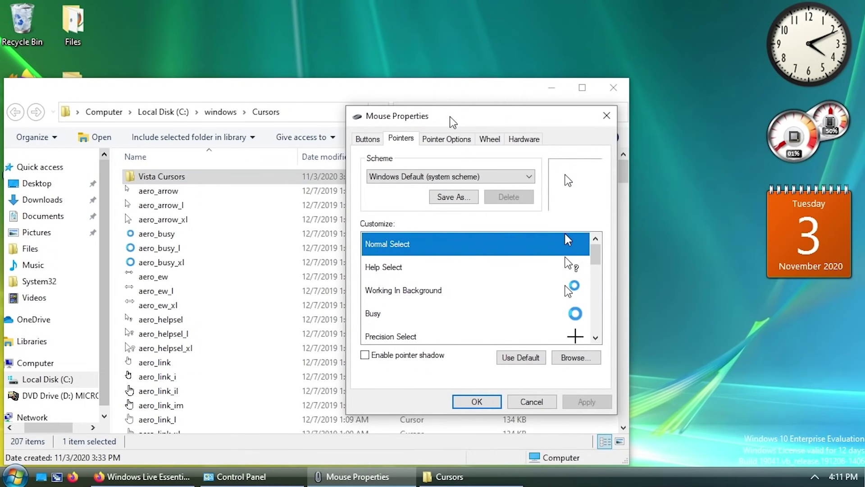
click(572, 358)
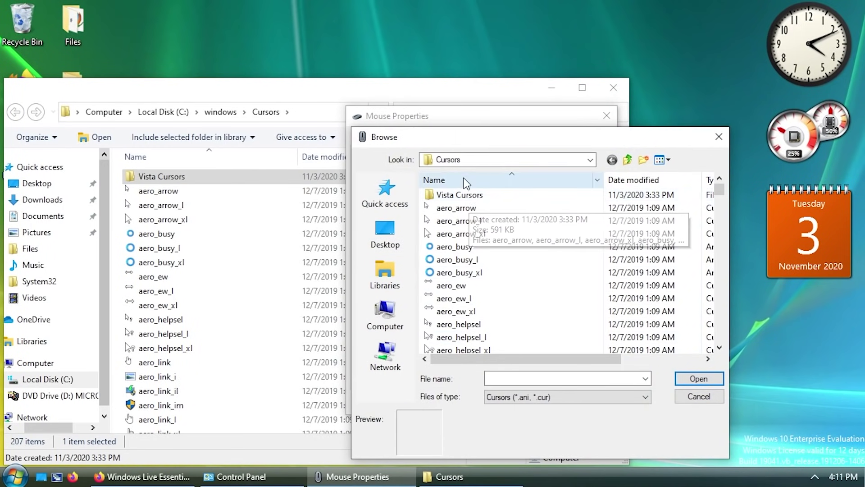
double_click(473, 195)
click(478, 194)
drag(459, 141, 633, 147)
click(854, 380)
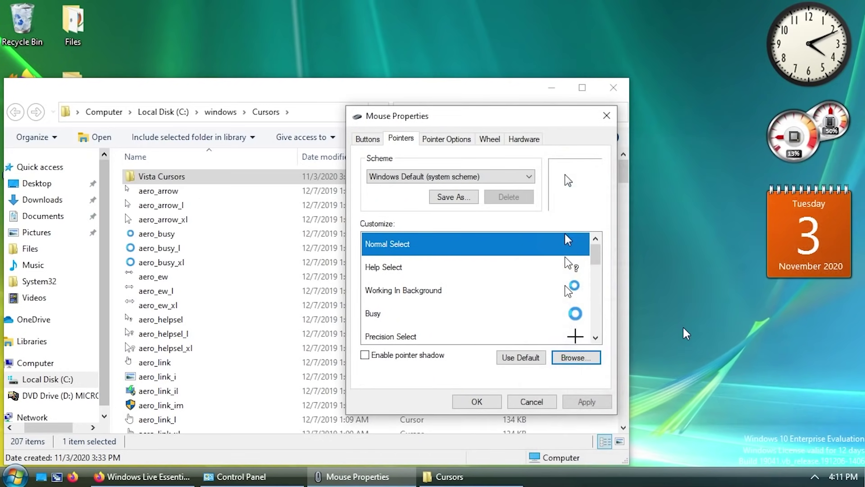
Compare the Normal Select and Help Select pointers in the pointer list.
click(531, 273)
click(534, 246)
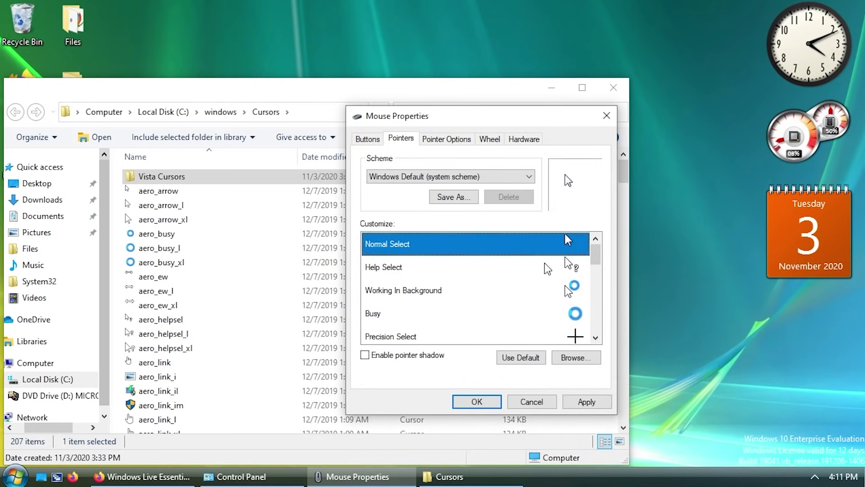
click(536, 266)
click(534, 247)
click(536, 266)
click(533, 247)
key(Down)
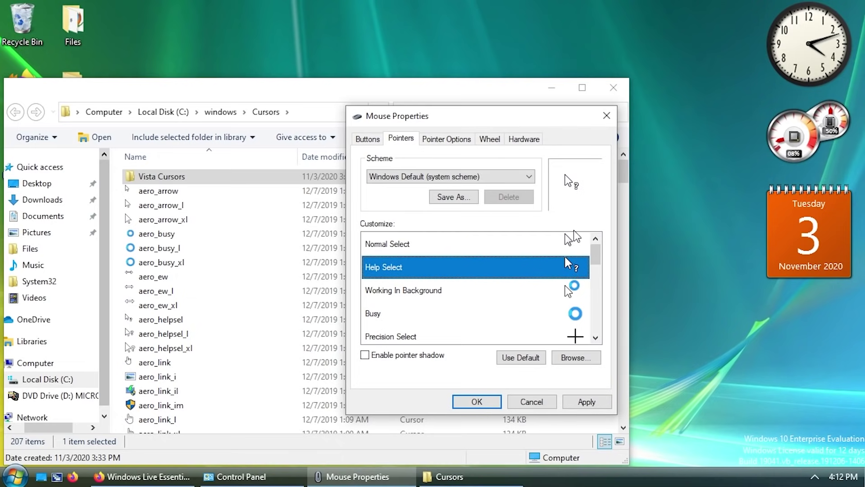
key(Up)
key(Down)
Review the Help, Location and Person Select pointers, ending on Person Select.
click(560, 247)
click(564, 265)
click(557, 246)
click(550, 266)
key(End)
key(Up)
key(Down)
key(Up)
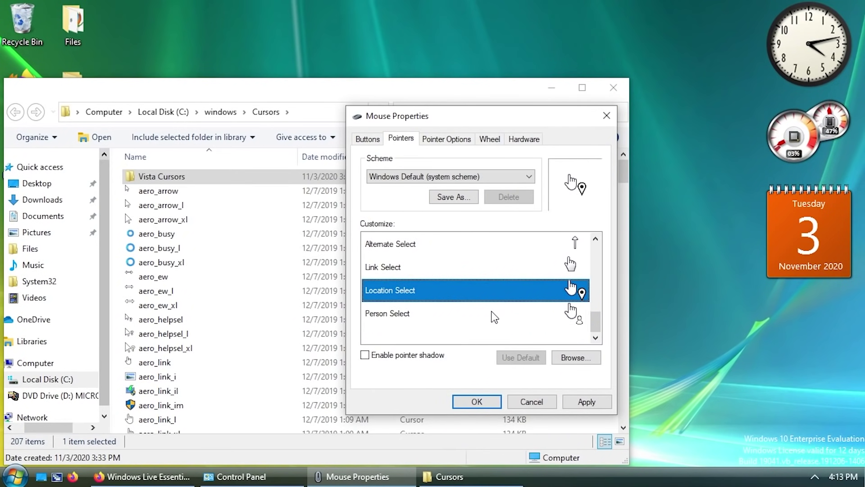
click(494, 317)
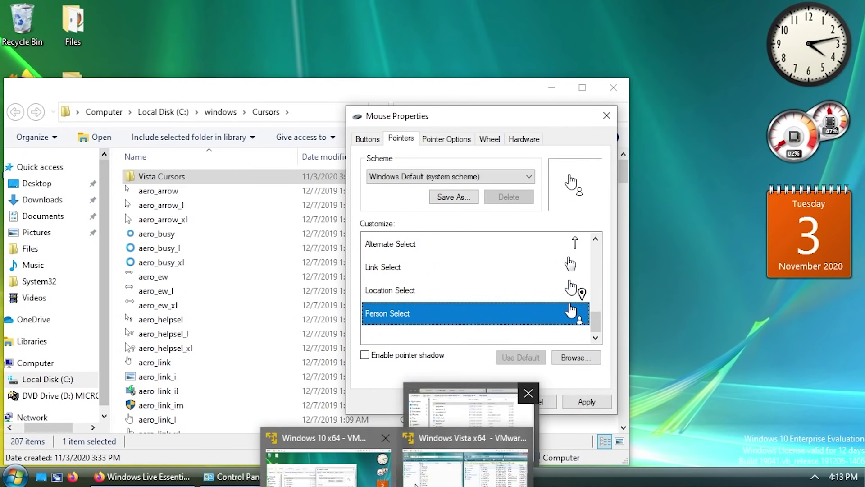
click(416, 485)
key(super+r)
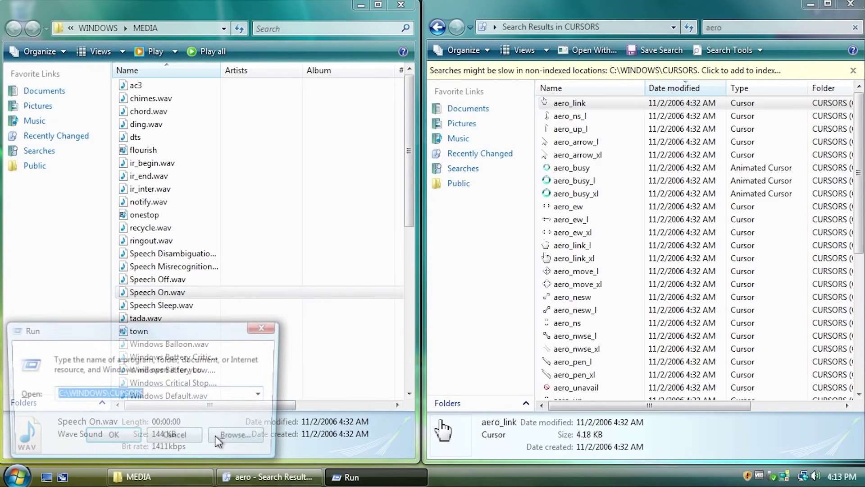
text(control)
key(Return)
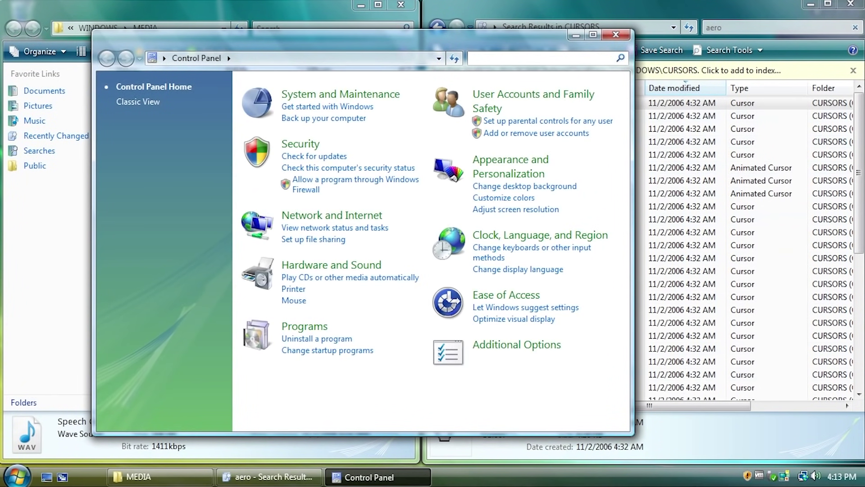
text(curosr)
key(BackSpace)
key(BackSpace)
key(BackSpace)
key(BackSpace)
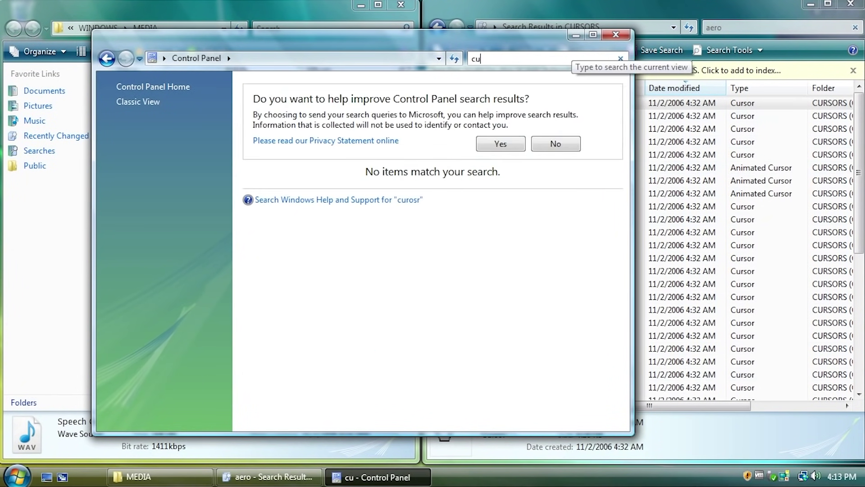
text(rsor)
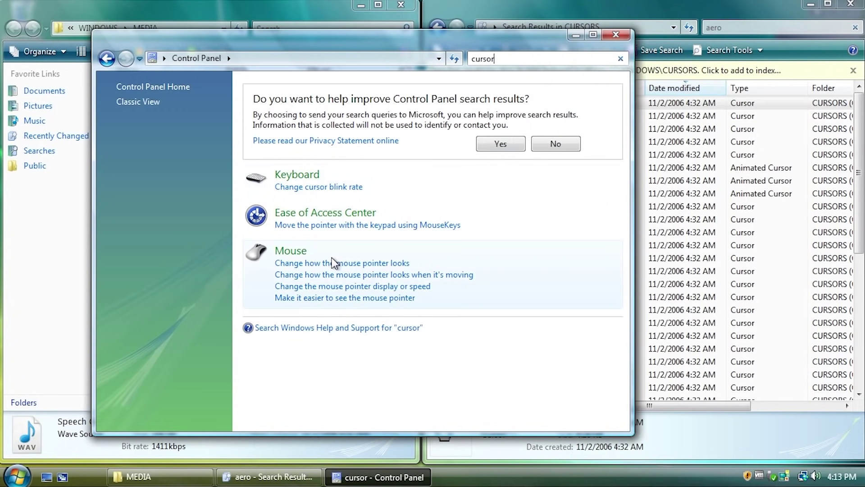
click(334, 263)
scroll(346, 280, down, 3)
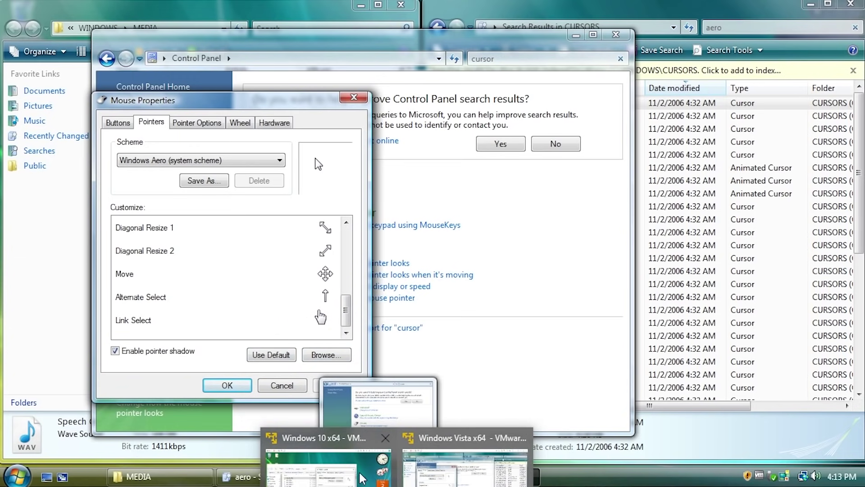
click(360, 477)
click(506, 294)
key(Down)
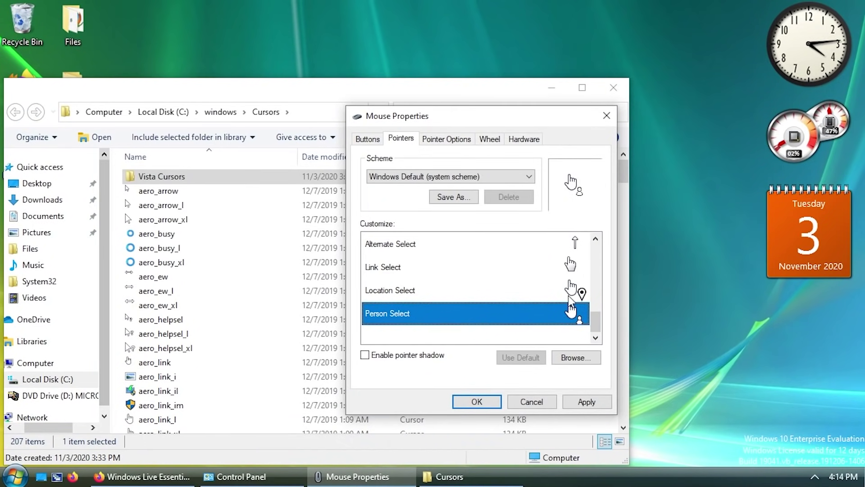
Save the current pointer set as a new scheme named 'Vista'.
click(568, 297)
click(540, 247)
scroll(531, 276, up, 4)
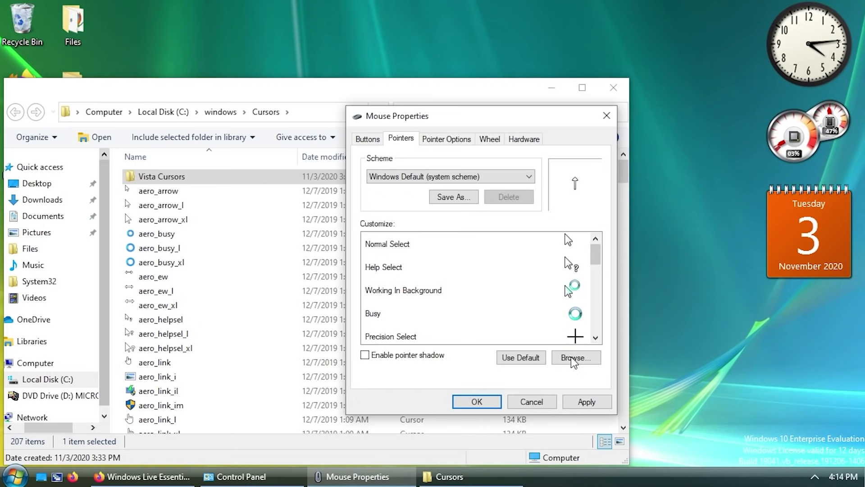
click(453, 199)
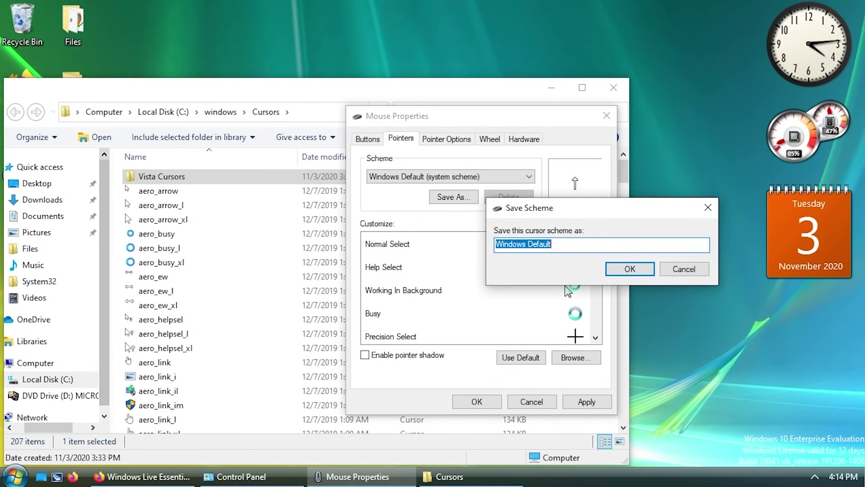
text(Vista)
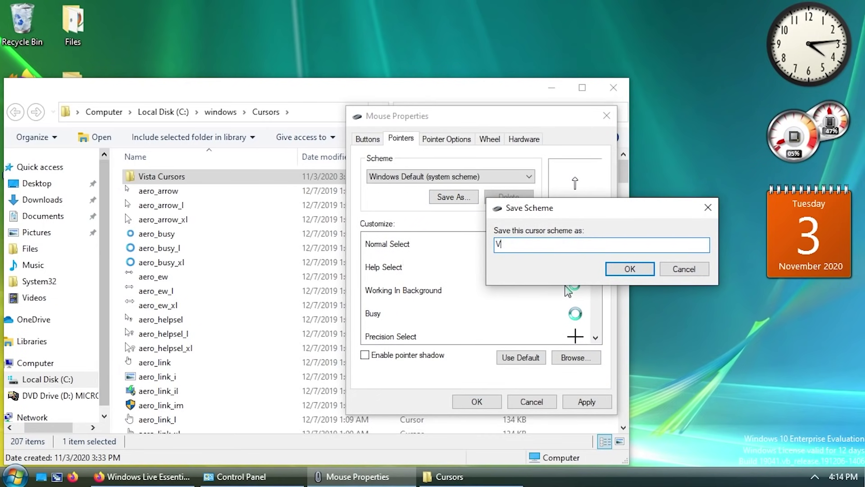
click(628, 269)
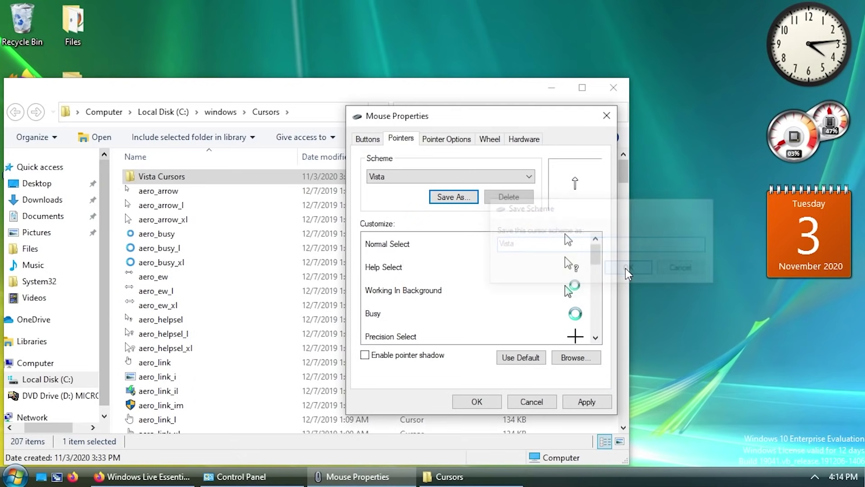
Try the Windows Default schemes, then select and apply the Vista pointer scheme.
click(429, 181)
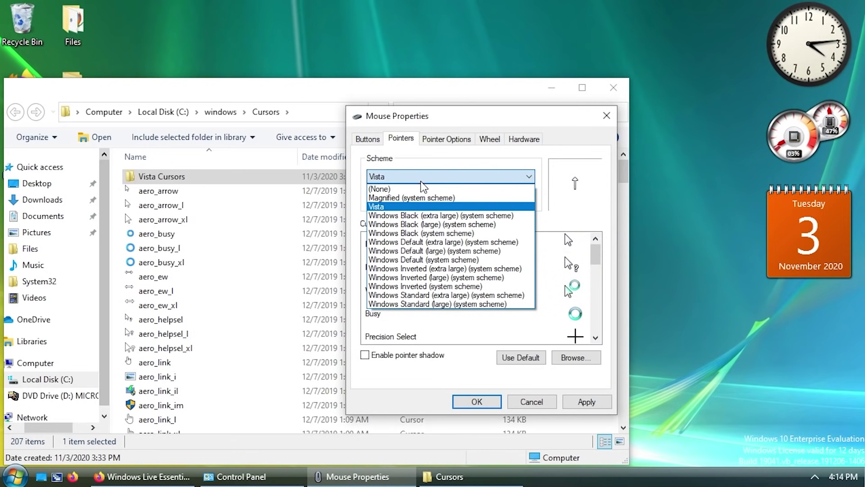
click(462, 242)
click(407, 176)
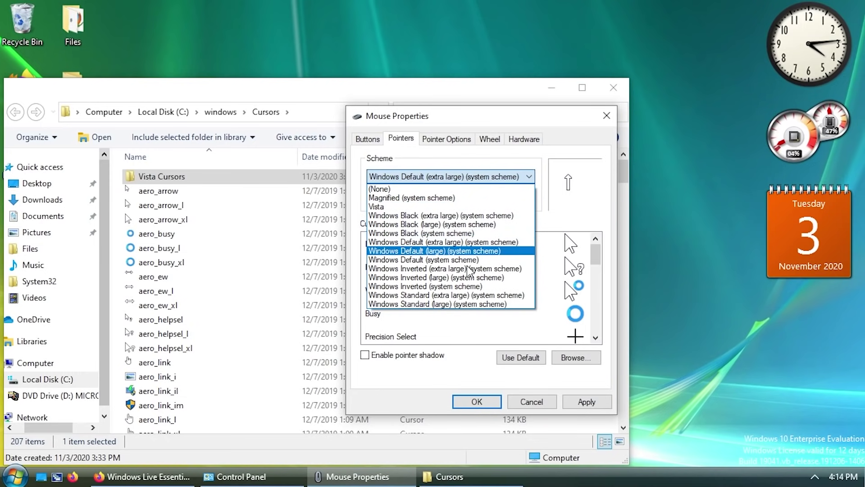
click(469, 259)
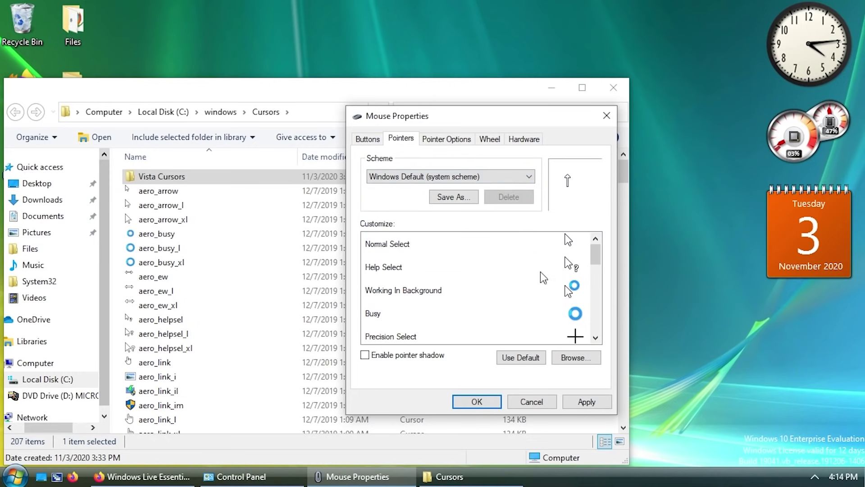
click(452, 176)
click(376, 206)
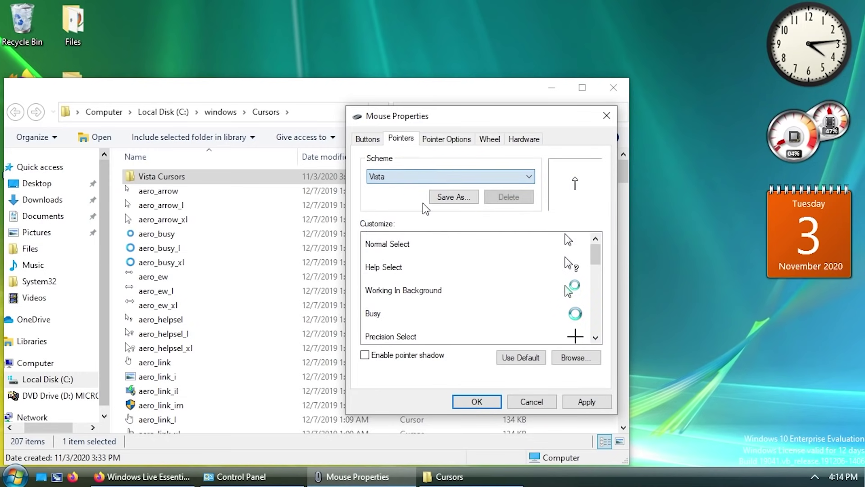
click(587, 401)
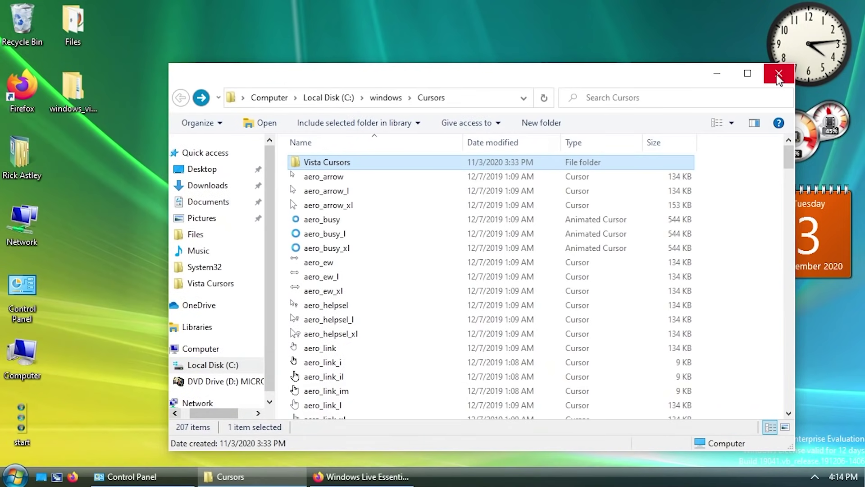
Close the Cursors folder and check Sound settings, keeping Windows Default as the sound scheme.
click(779, 76)
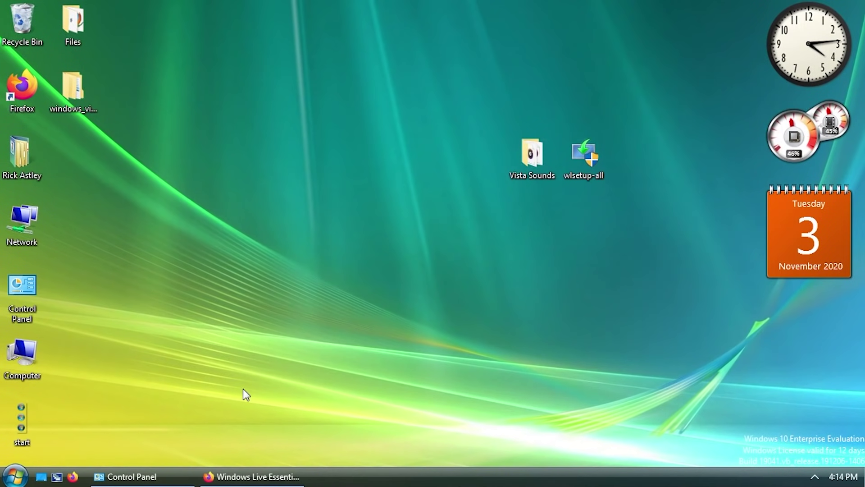
click(144, 476)
text(so)
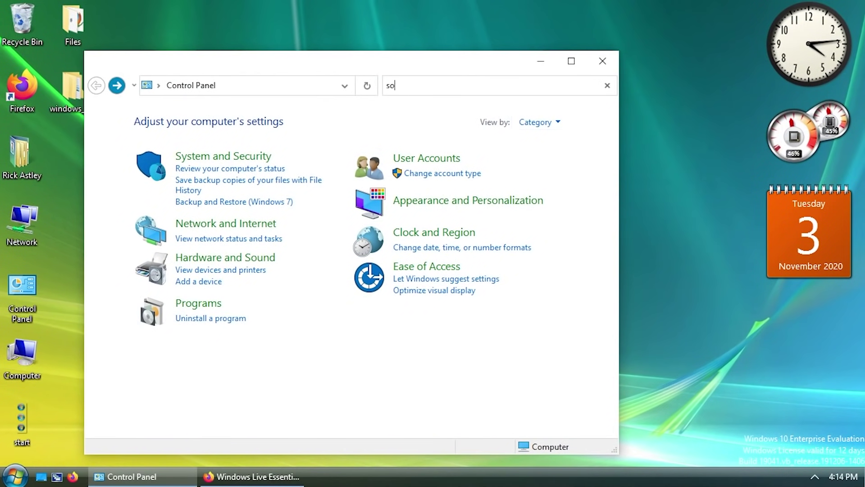
text(unds)
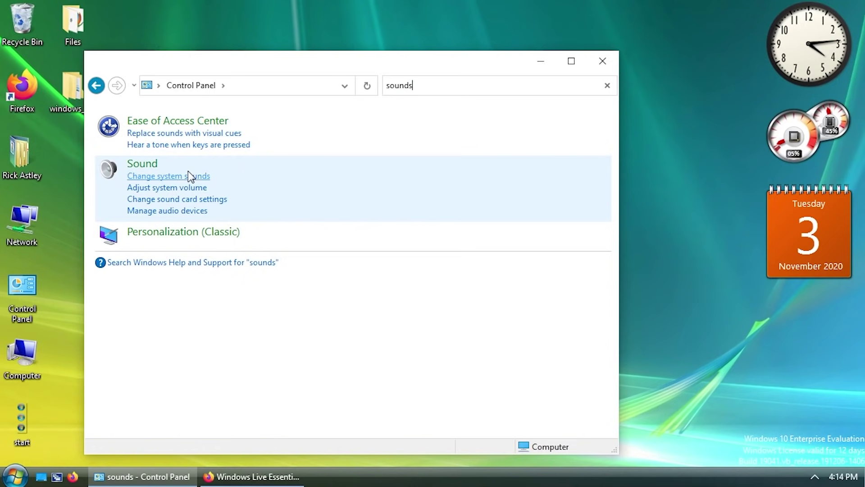
click(185, 177)
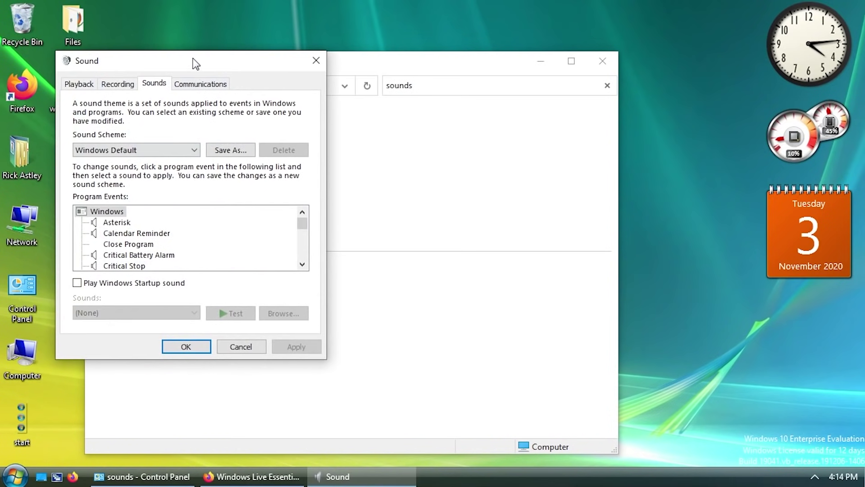
drag(192, 61, 526, 128)
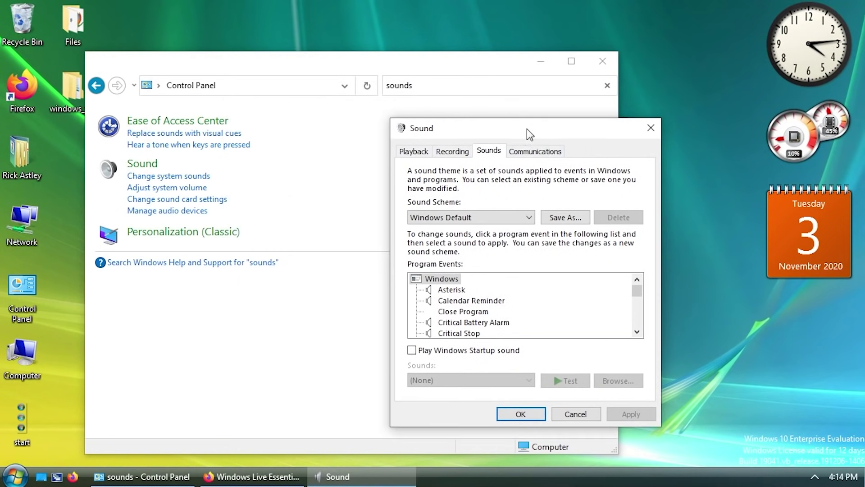
click(461, 223)
click(462, 222)
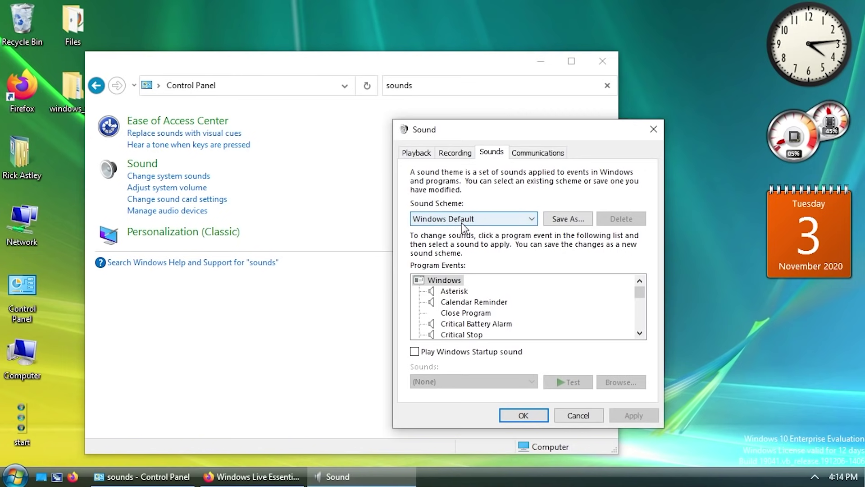
click(534, 101)
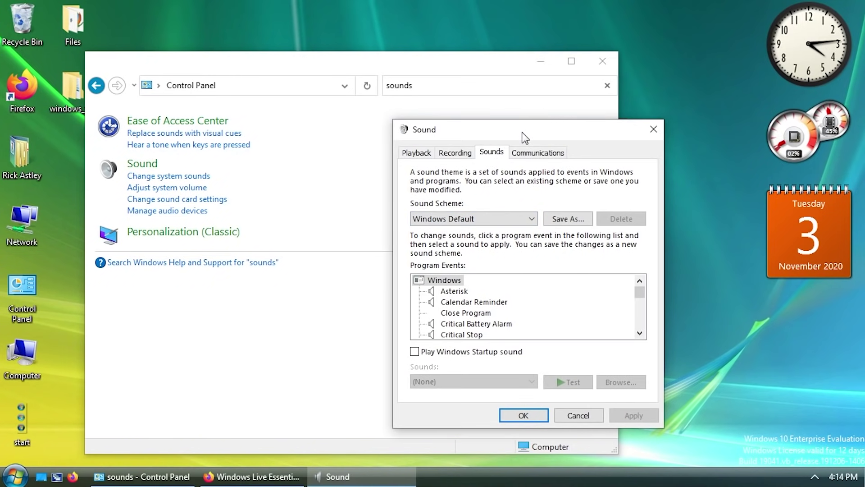
Open C:\windows\media by editing the Cursors path in the Run box.
click(541, 61)
click(528, 161)
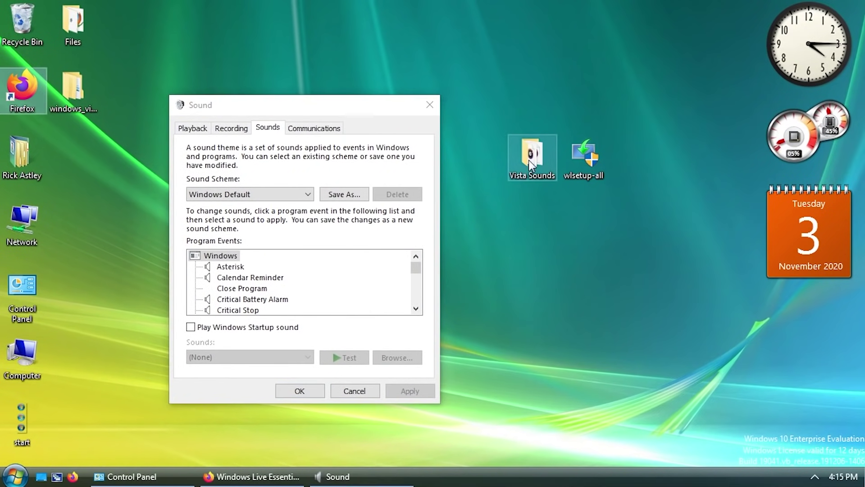
click(542, 285)
key(super+r)
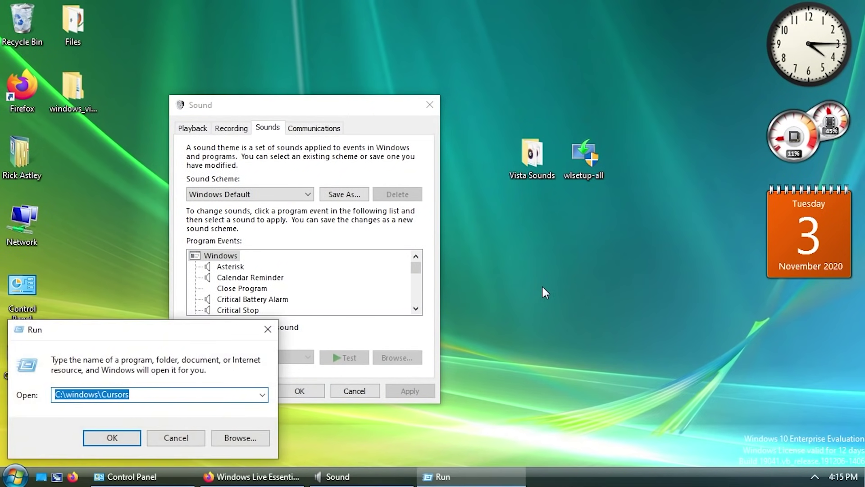
key(End)
key(ctrl+shift+Left)
text(media)
key(Return)
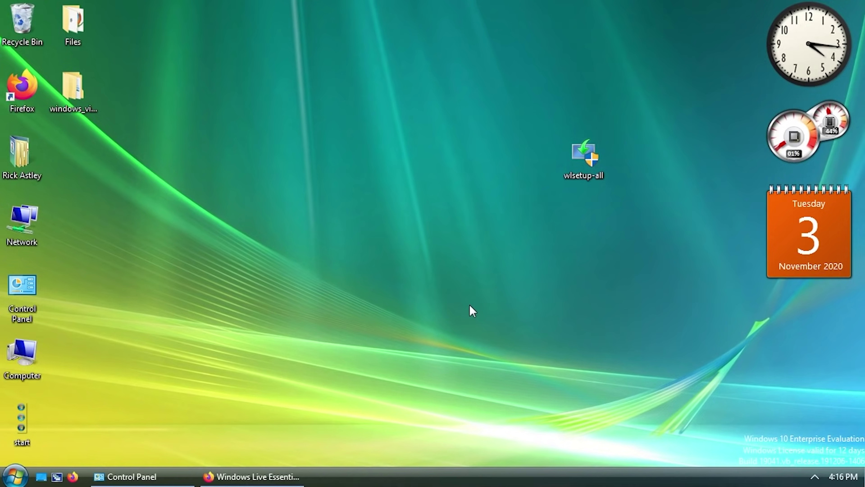
Run the wlsetup-all installer with administrator approval to start installing Windows Essentials 2012.
drag(401, 187, 402, 189)
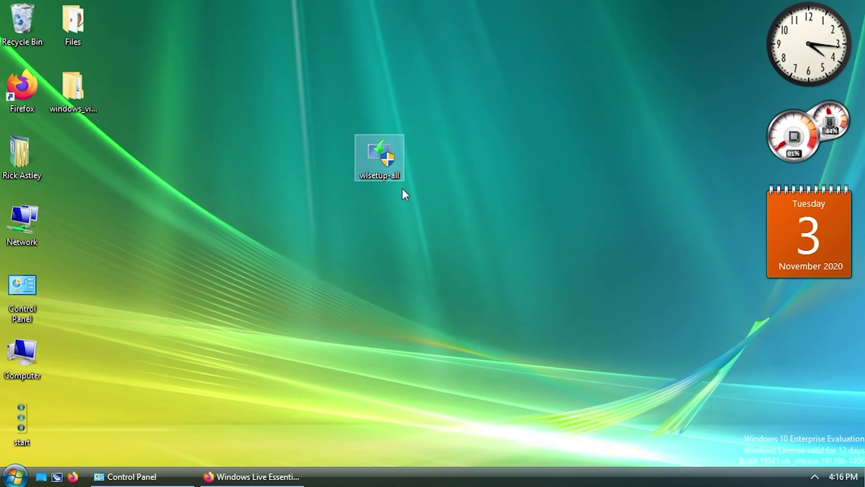
double_click(380, 163)
click(385, 331)
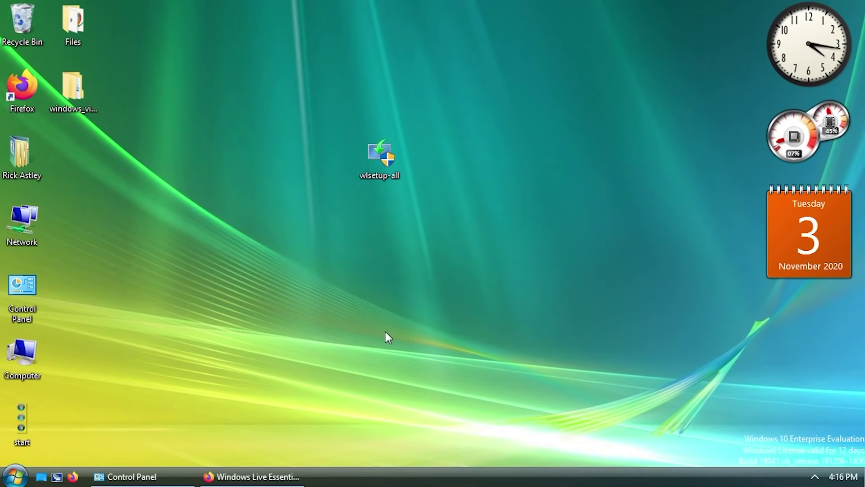
click(273, 474)
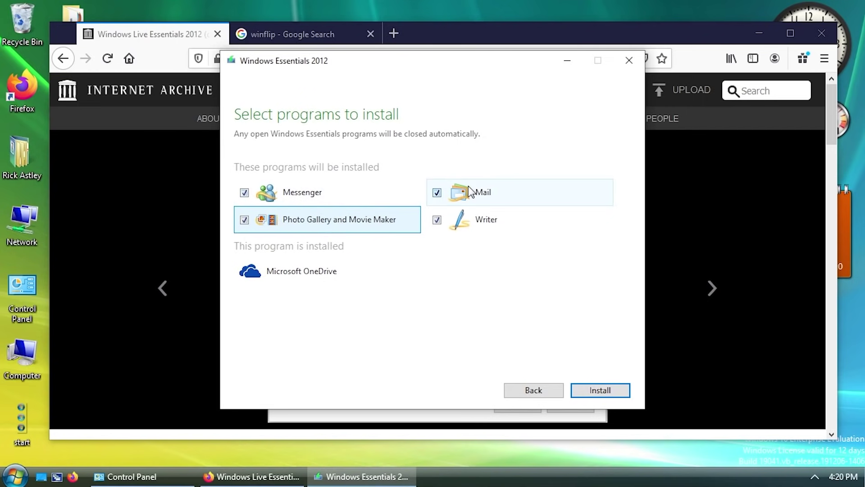
Toggle Messenger in the installer and send the 'Hello!' chat message.
click(316, 194)
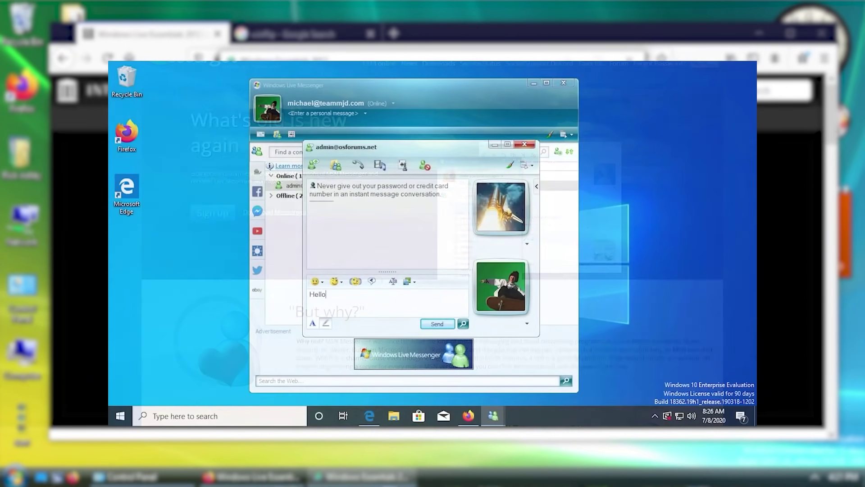
text(!)
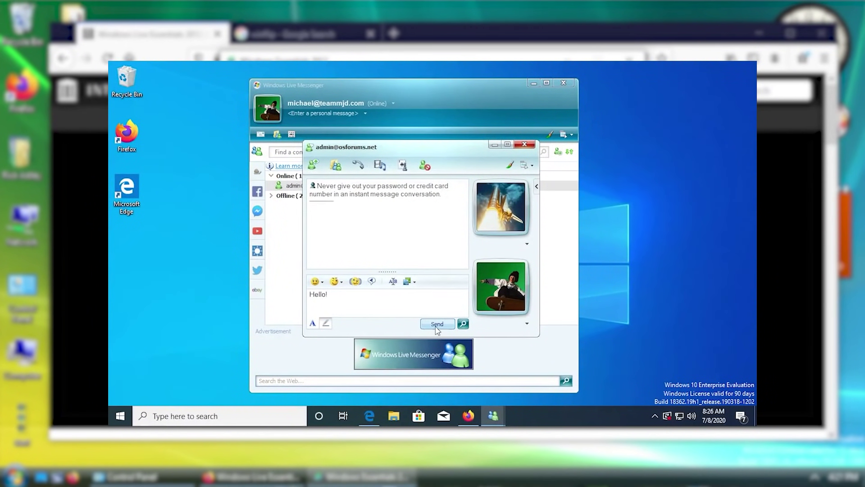
click(436, 325)
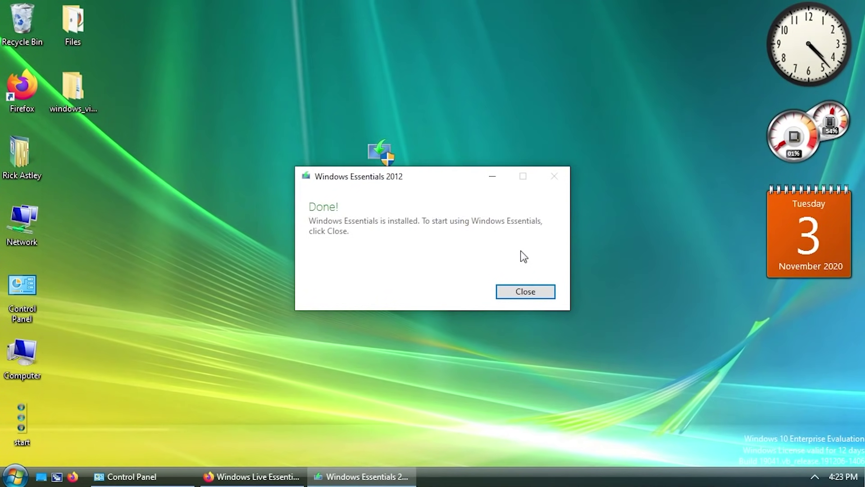
Close the Windows Essentials installer, launch Windows Live Mail from Start, and show All Programs.
click(531, 292)
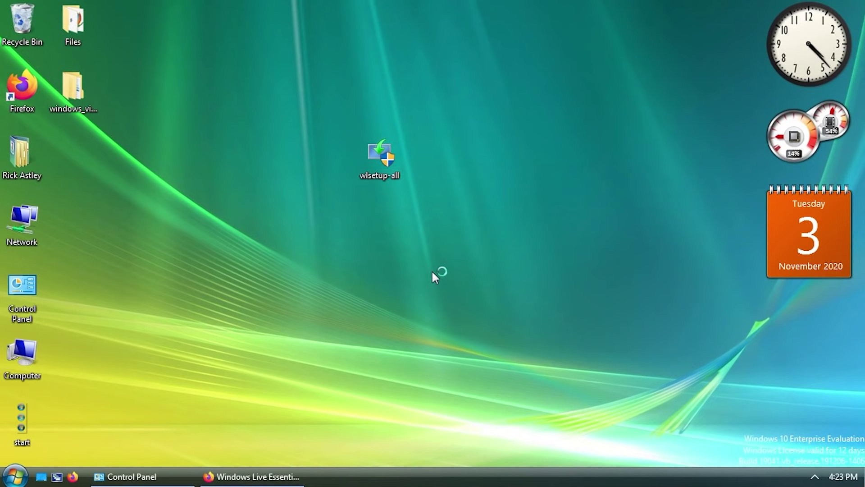
key(super)
click(70, 202)
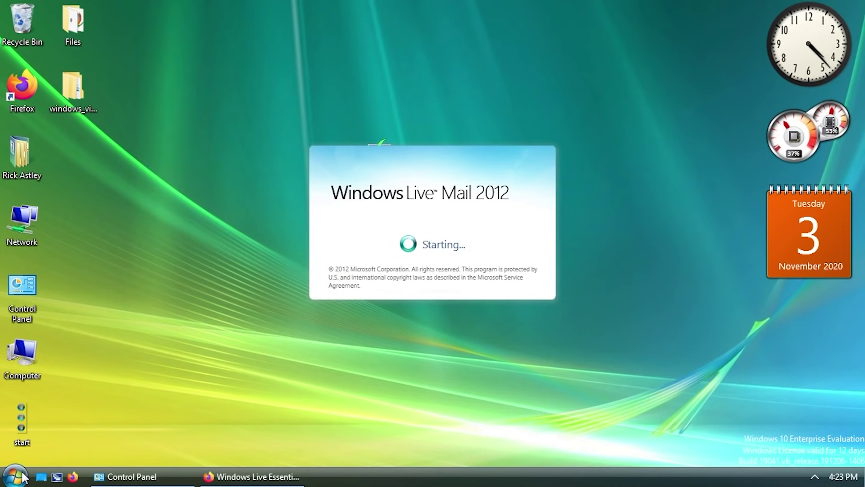
key(super)
click(46, 424)
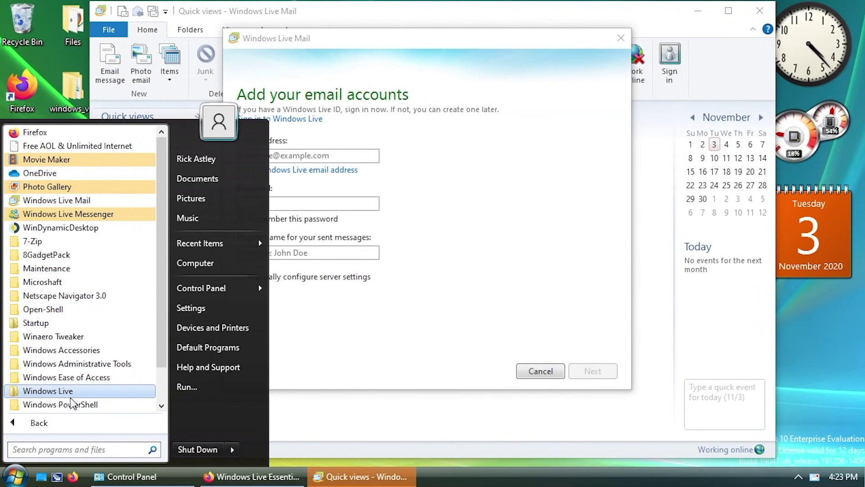
Launch Windows Live Writer, step forward and back in its setup, then cancel the wizard.
click(68, 396)
scroll(73, 403, down, 1)
click(72, 363)
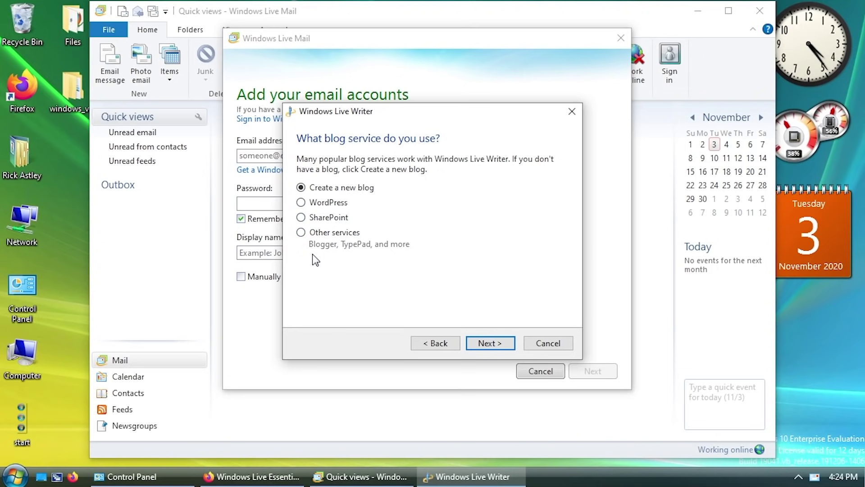
click(487, 343)
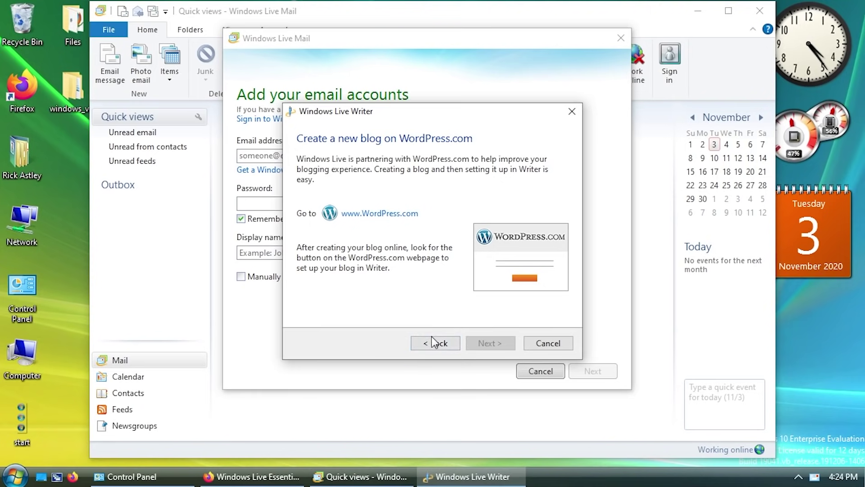
click(446, 342)
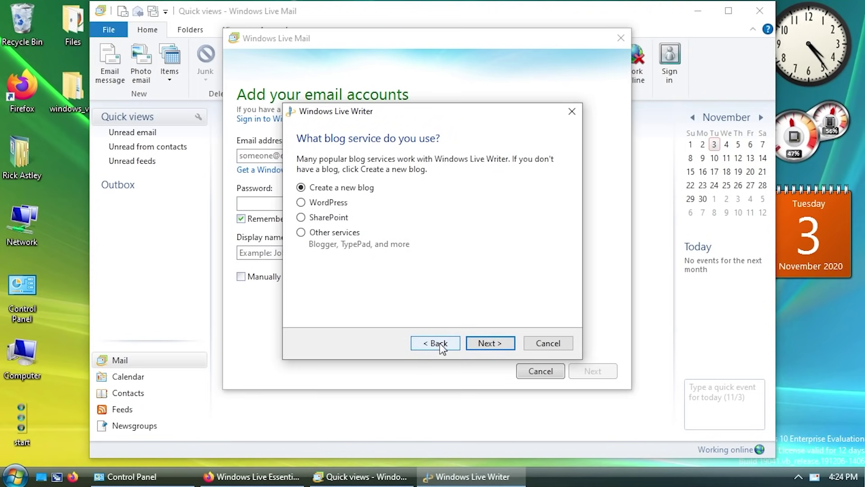
click(534, 343)
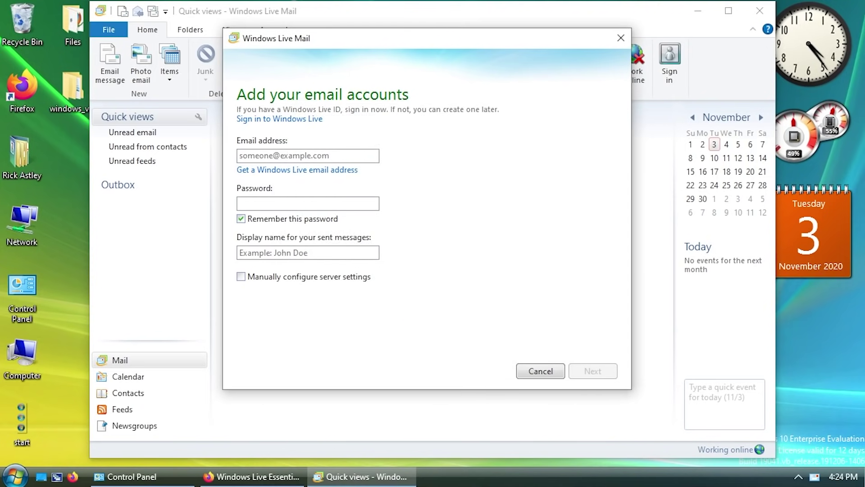
click(15, 476)
click(48, 424)
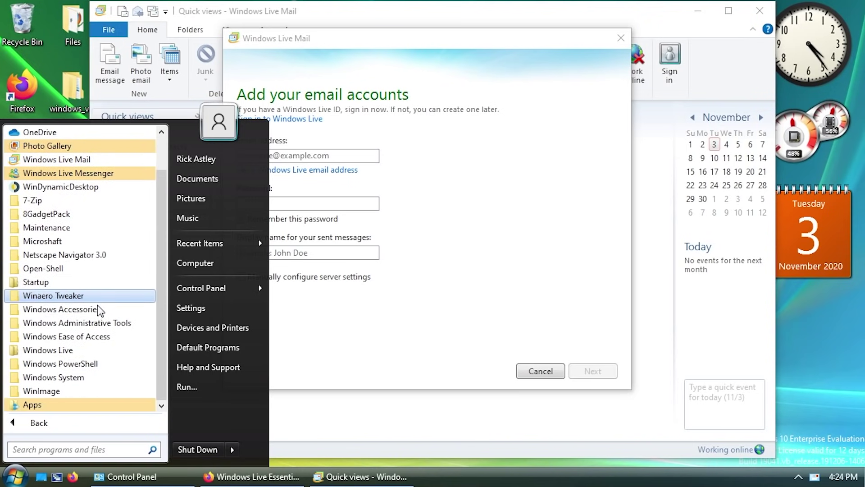
click(68, 350)
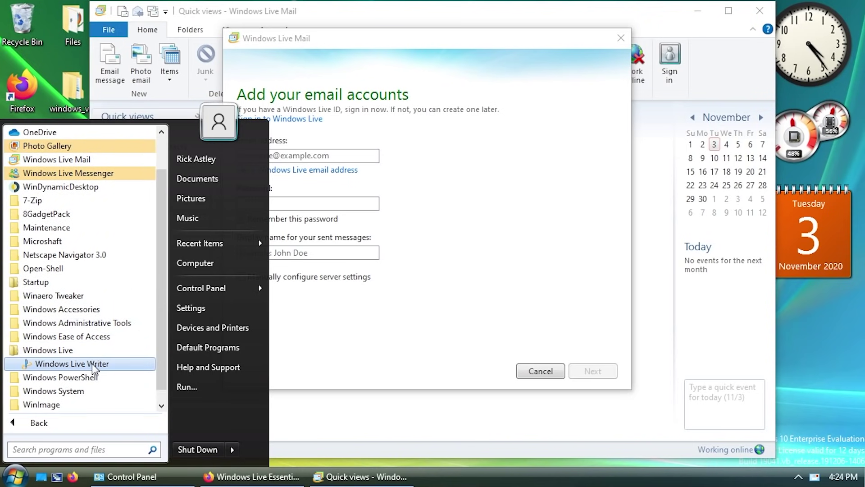
click(92, 365)
click(490, 343)
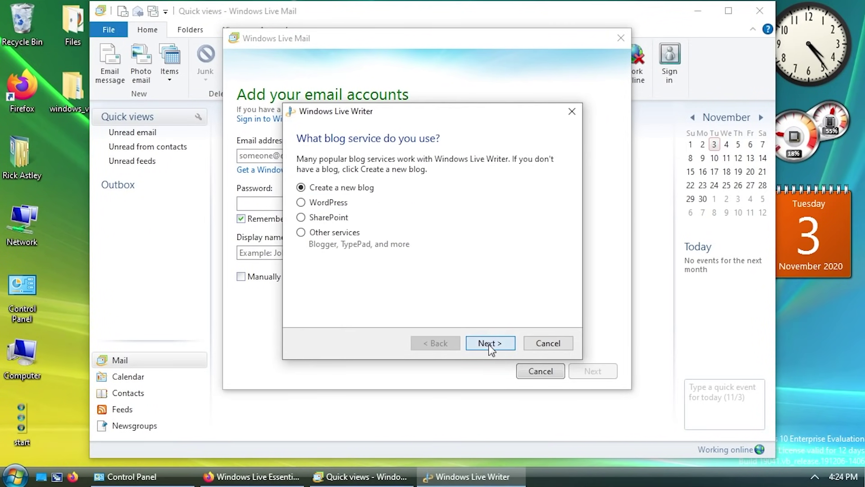
click(328, 203)
click(335, 219)
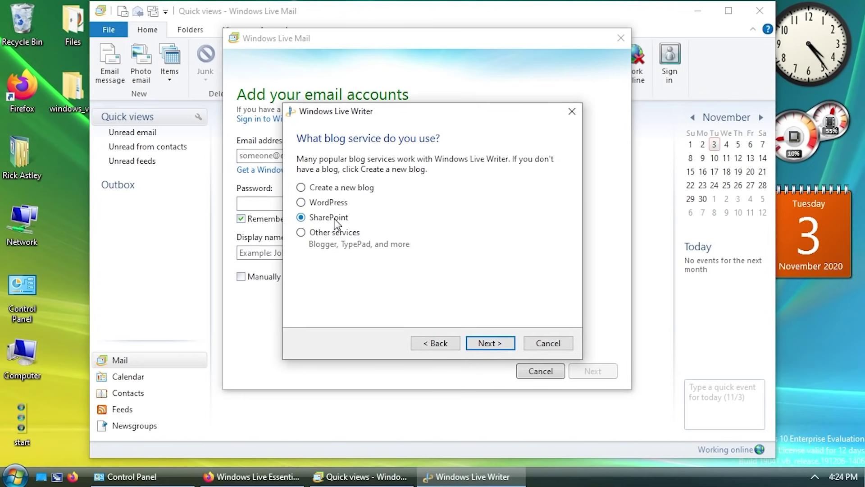
click(581, 118)
drag(349, 40, 334, 49)
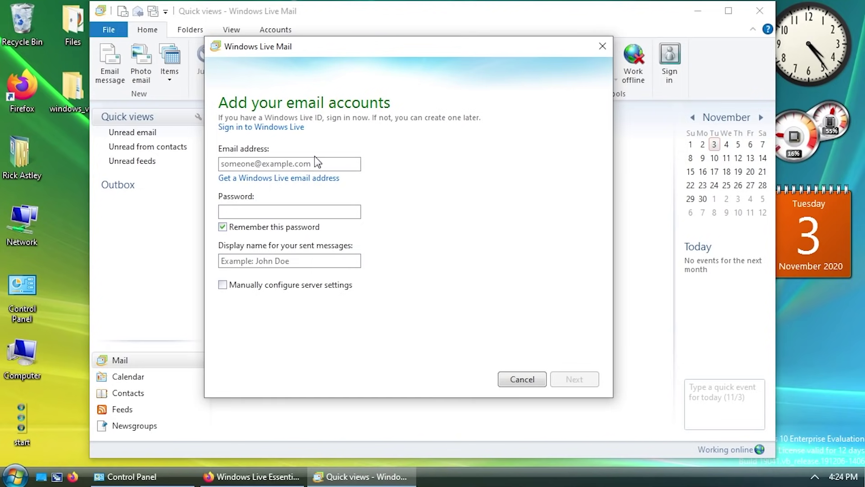
key(Escape)
Maximize Live Mail and switch between the Unread email and Unread from contacts quick views.
click(730, 10)
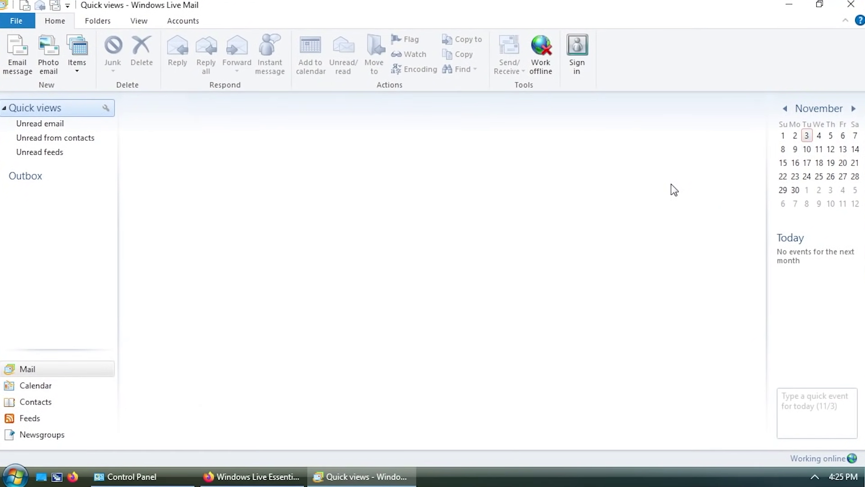
click(49, 124)
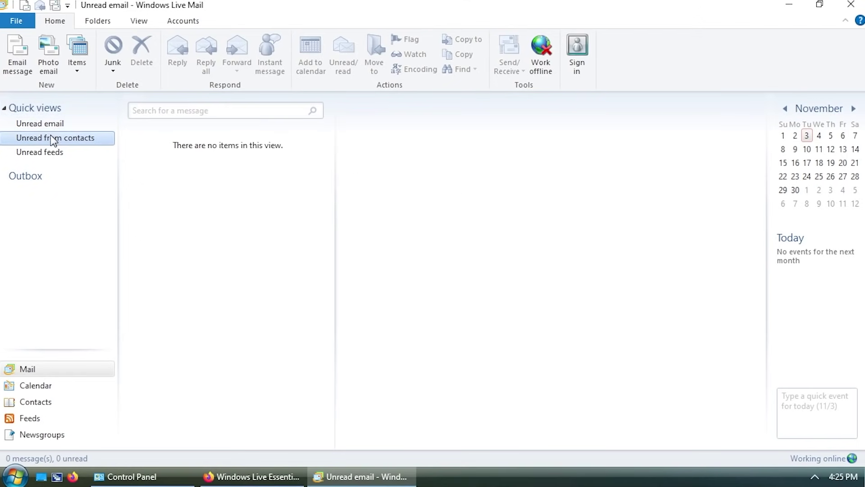
click(54, 137)
click(46, 124)
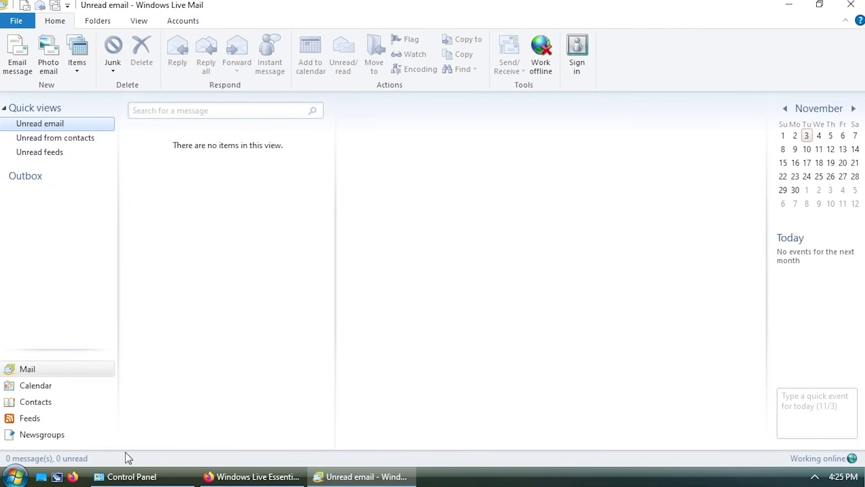
click(50, 138)
click(43, 138)
click(39, 125)
Look through the Folders, View and File menus, then restore and close Live Mail.
click(98, 20)
click(139, 21)
click(18, 22)
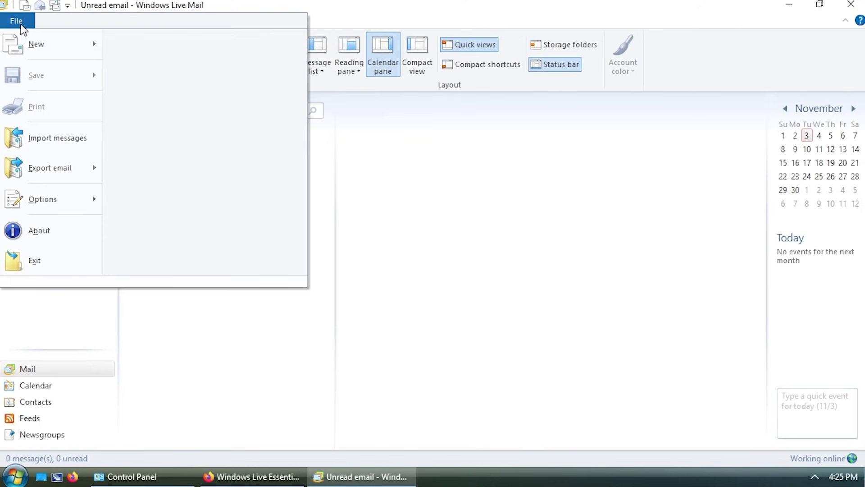
click(48, 20)
scroll(140, 22, down, 3)
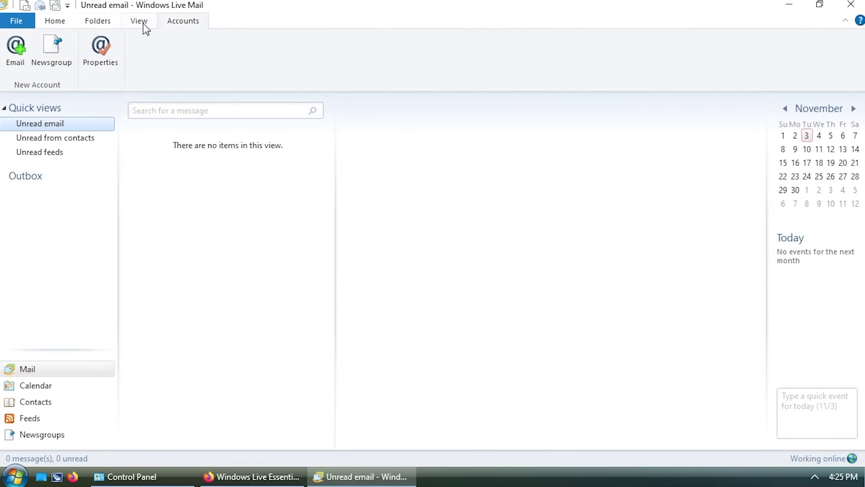
scroll(144, 24, up, 1)
click(93, 27)
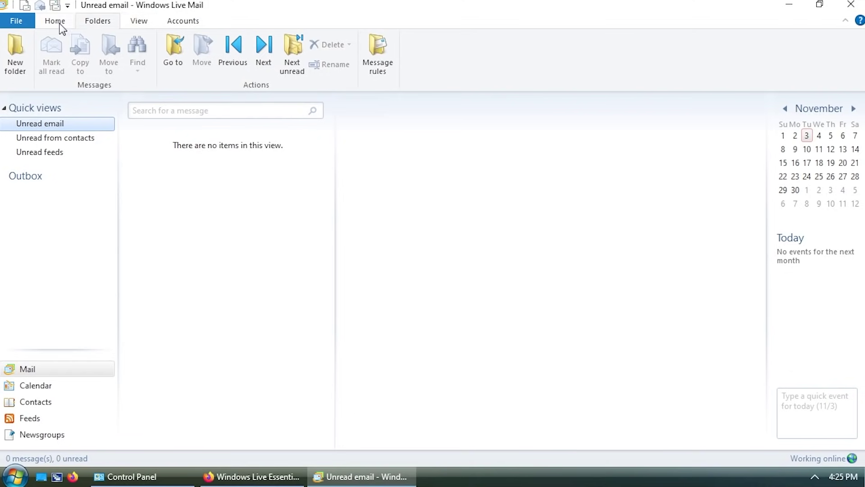
click(57, 23)
drag(408, 4, 400, 26)
click(726, 24)
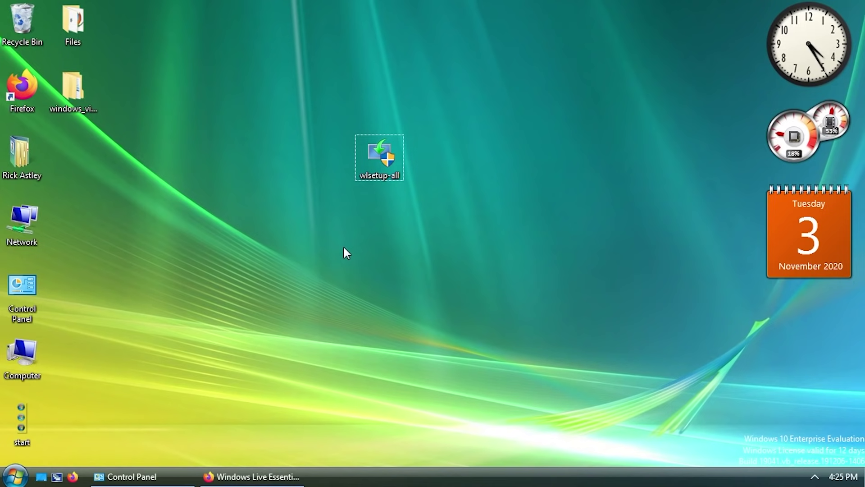
Move wlsetup-all to the second icon column, review the winflip Google results in Firefox, then minimize it.
drag(379, 155, 77, 160)
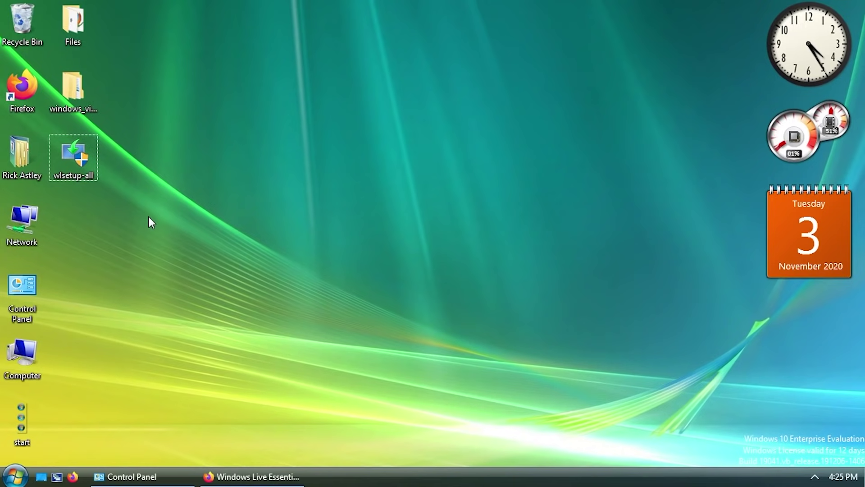
click(242, 476)
click(261, 37)
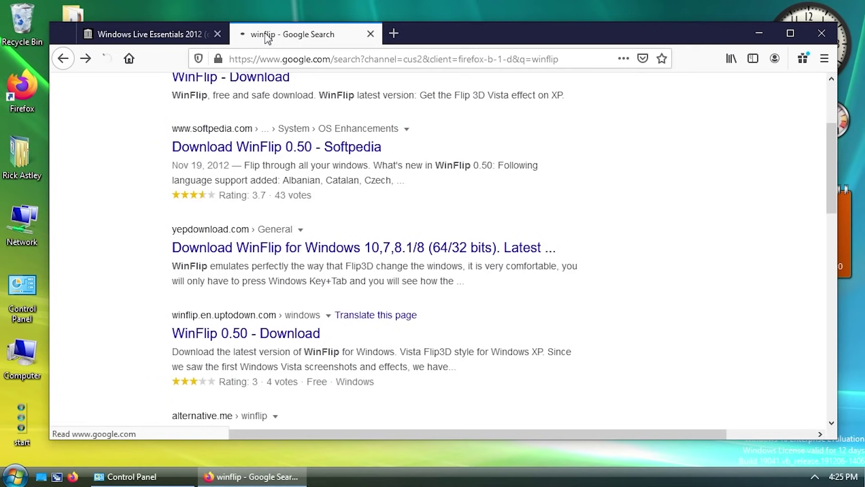
scroll(409, 193, up, 3)
scroll(409, 192, down, 3)
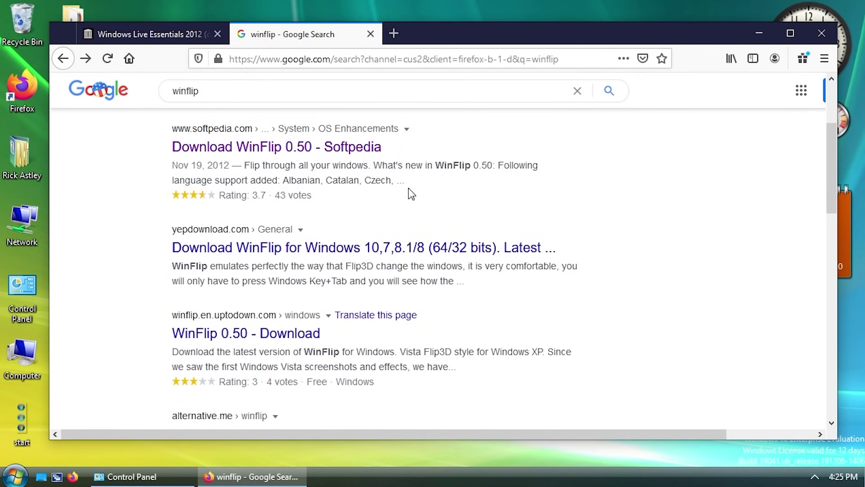
scroll(289, 276, up, 2)
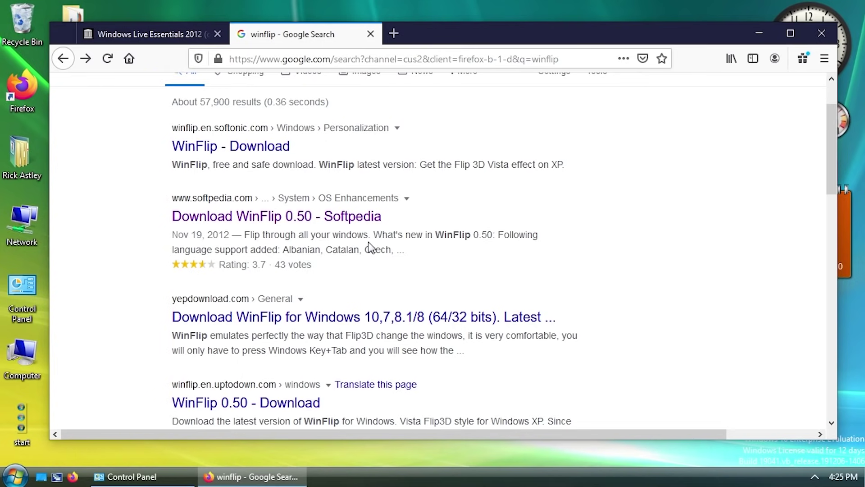
click(760, 35)
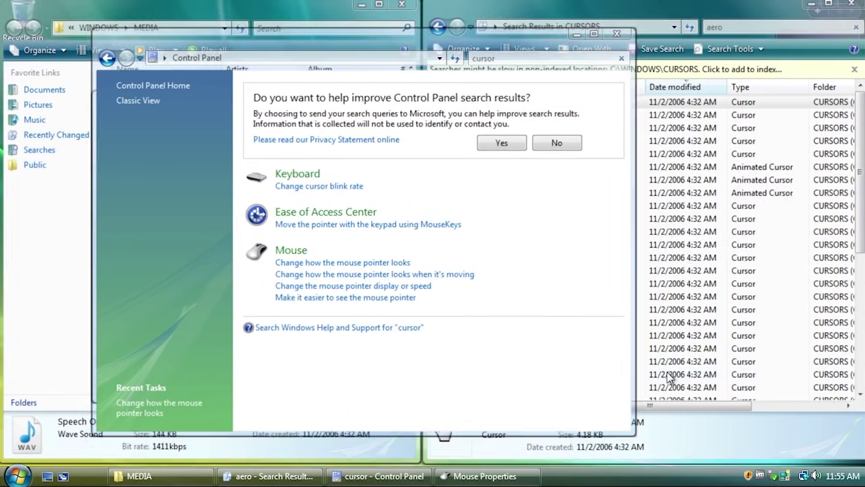
key(super+Tab)
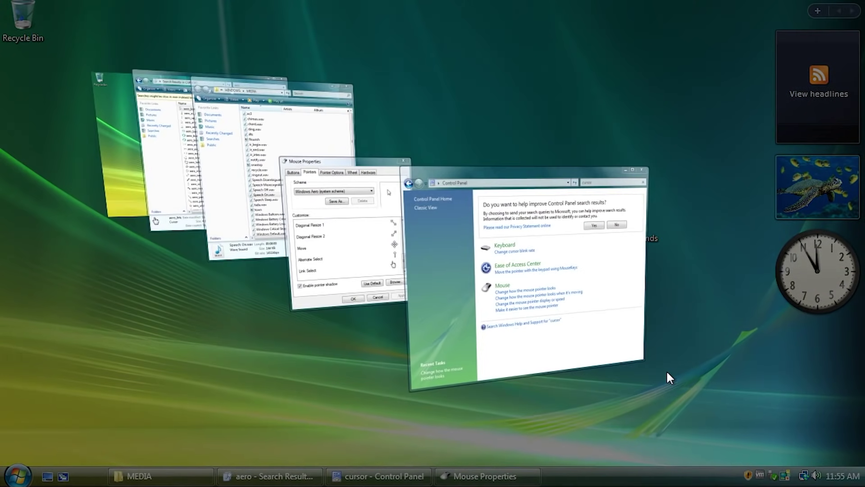
key(super+Tab)
key(super+Tab)
key(super+Tab)
key(super+Tab)
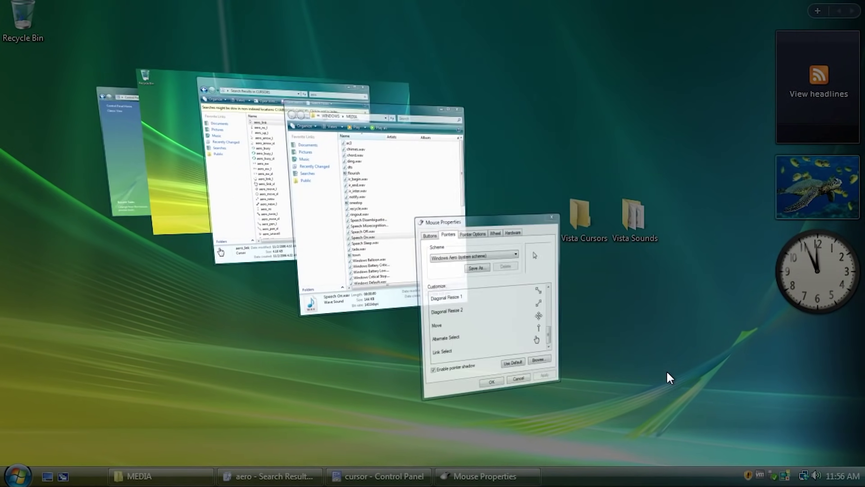
key(super+Tab)
key(super+Tab)
key(super+Tab)
key(super+Tab)
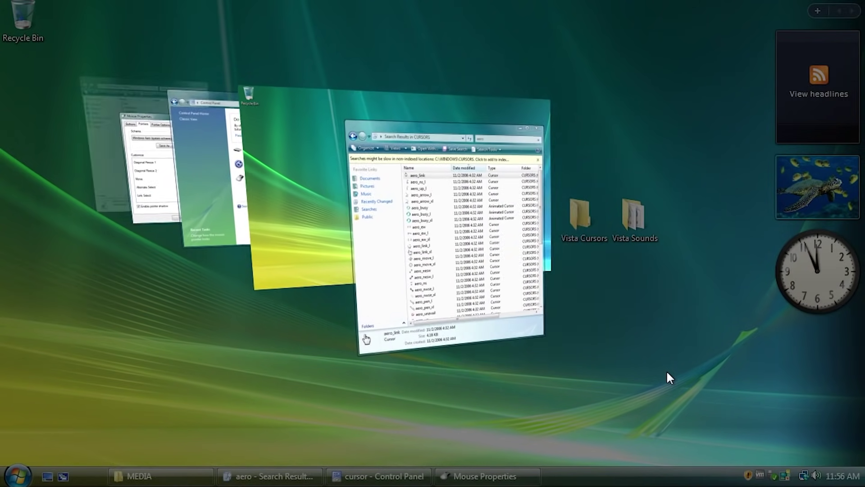
key(super+Tab)
key(super+Tab)
key(super+Tab)
key(super+Tab)
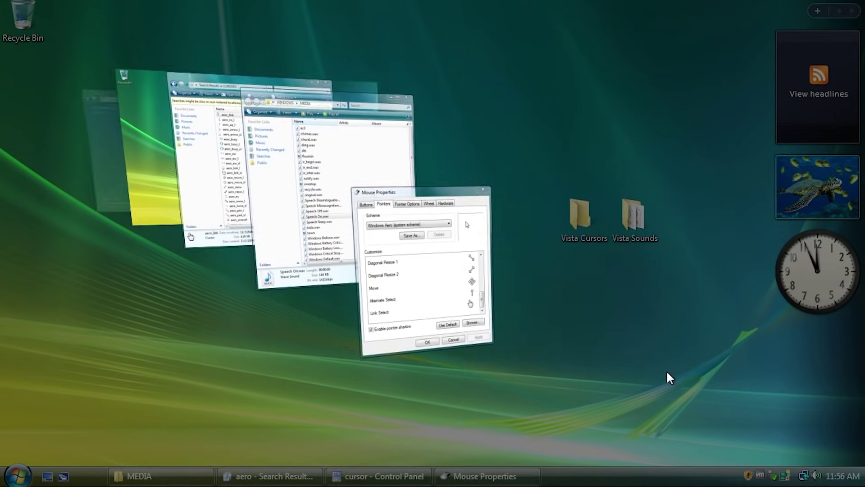
key(super+Tab)
key(super+Tab)
key(super+Tab)
key(super+Tab)
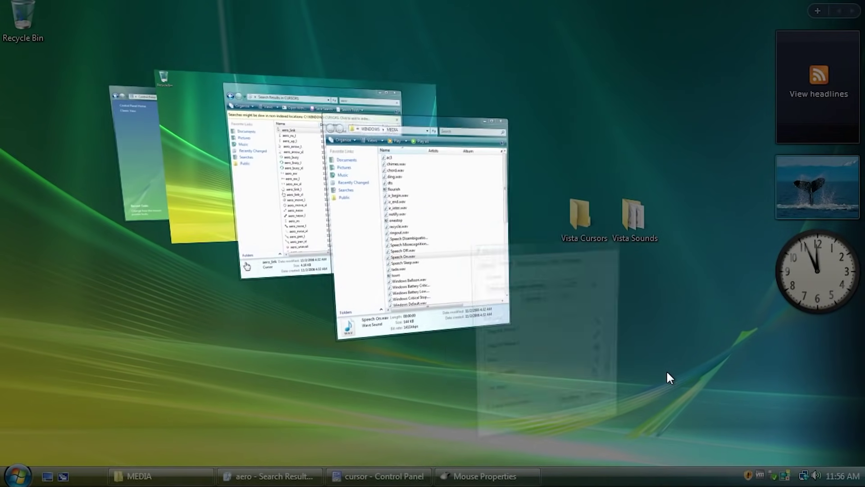
key(super+Tab)
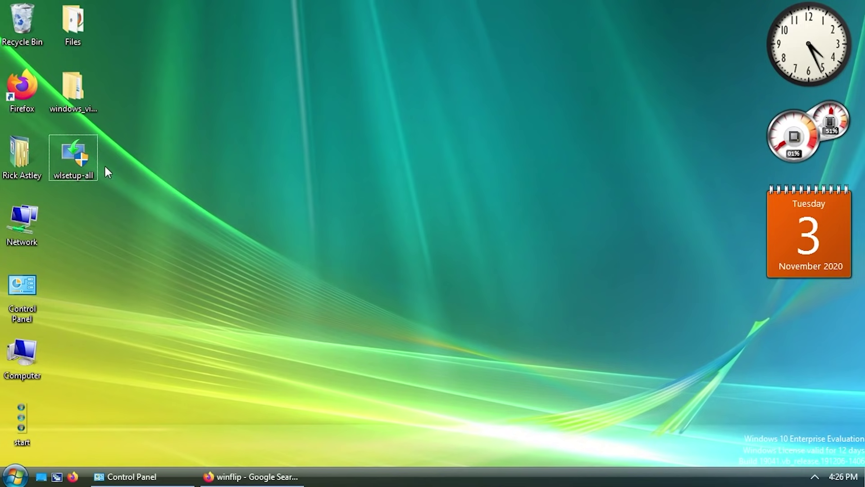
Close Control Panel and open the extracted WFlip050 folder in Downloads.
click(125, 473)
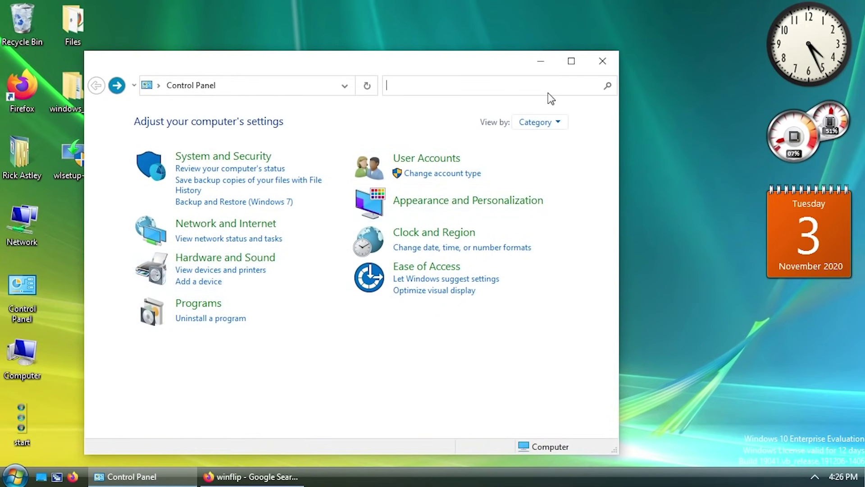
click(602, 60)
double_click(24, 155)
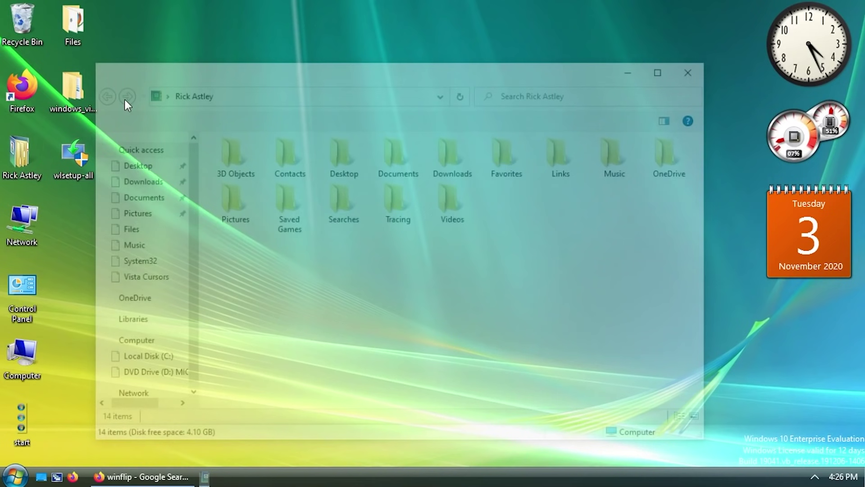
click(135, 181)
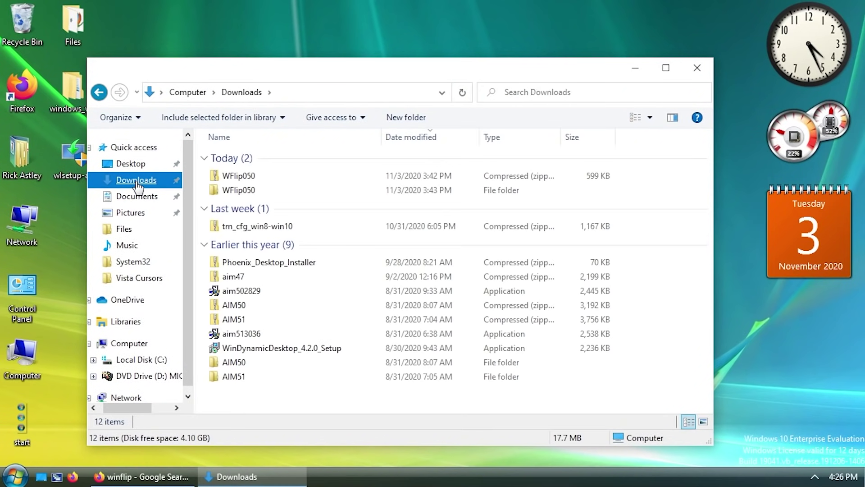
double_click(245, 195)
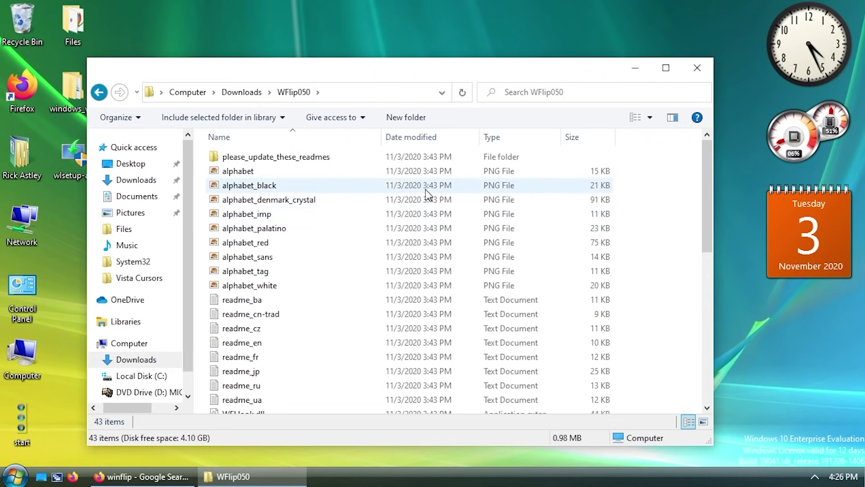
scroll(439, 257, down, 8)
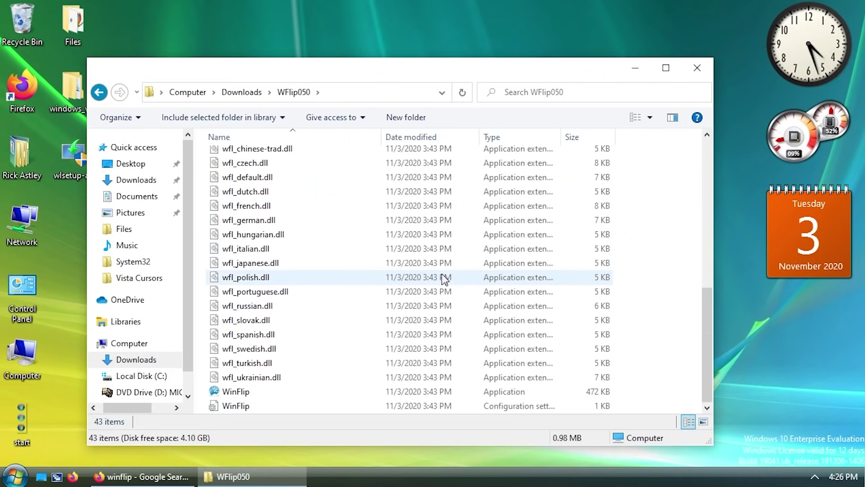
scroll(441, 275, up, 8)
scroll(440, 284, down, 8)
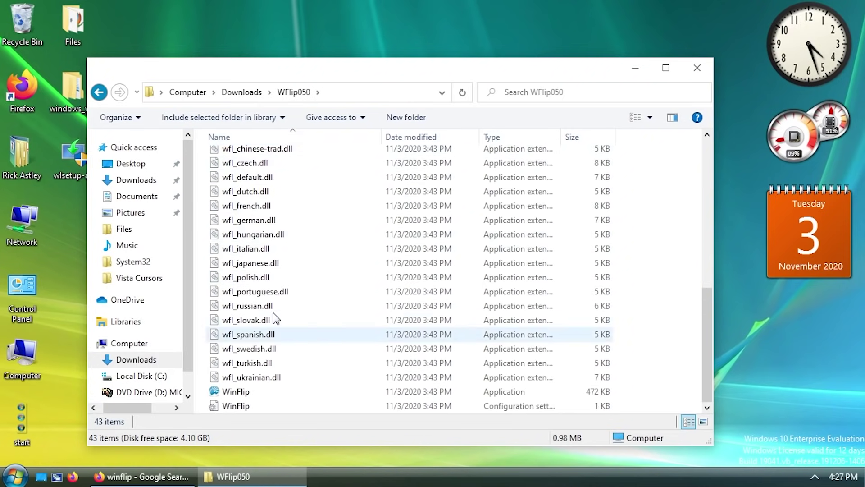
Open the WFlip050 zip archive from Downloads and inspect its contents.
click(101, 92)
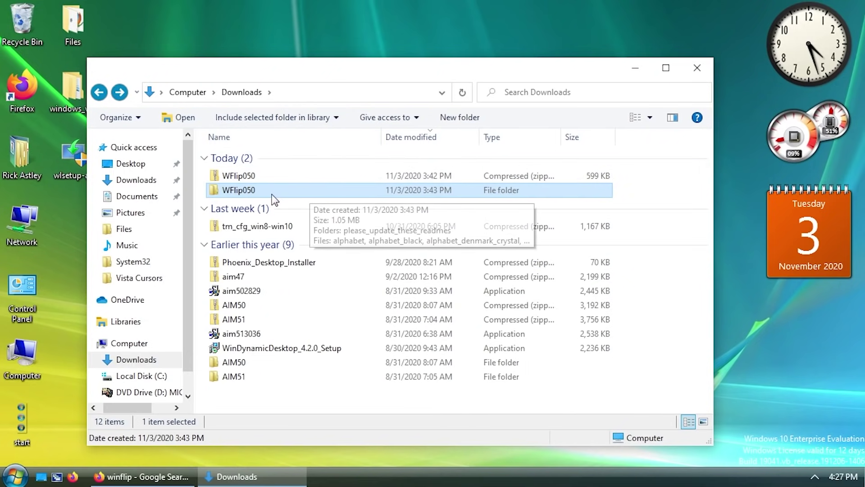
double_click(246, 175)
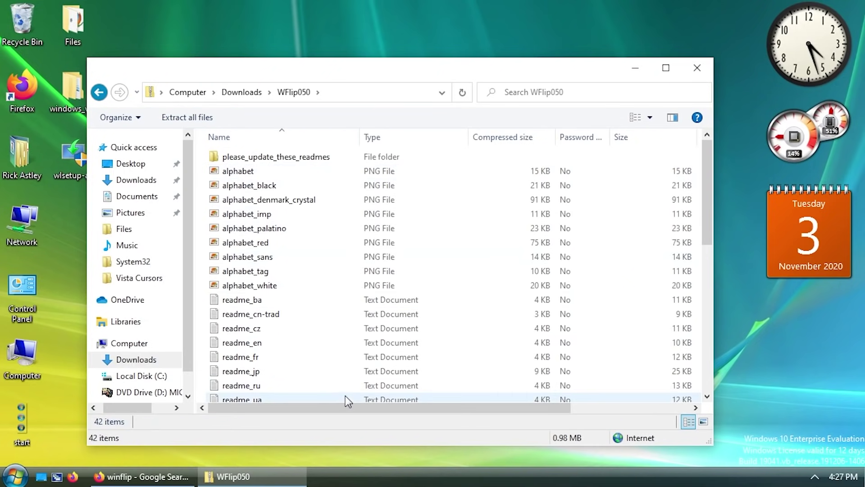
drag(343, 408, 599, 396)
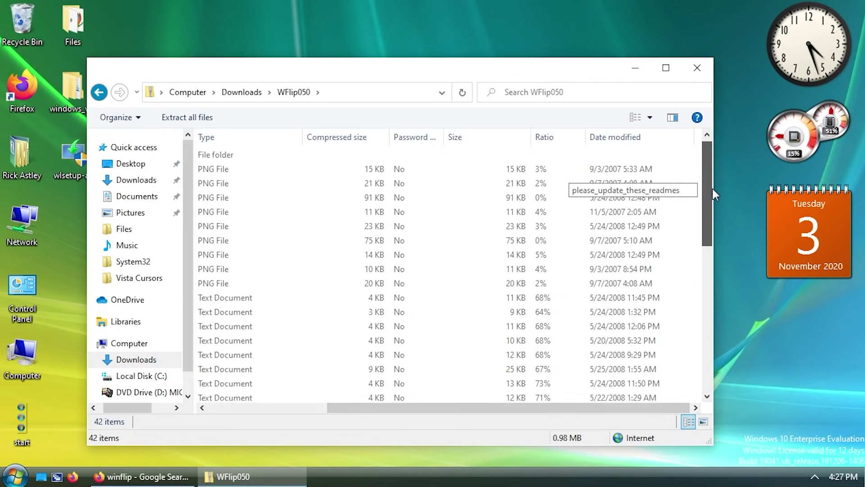
drag(711, 189, 712, 333)
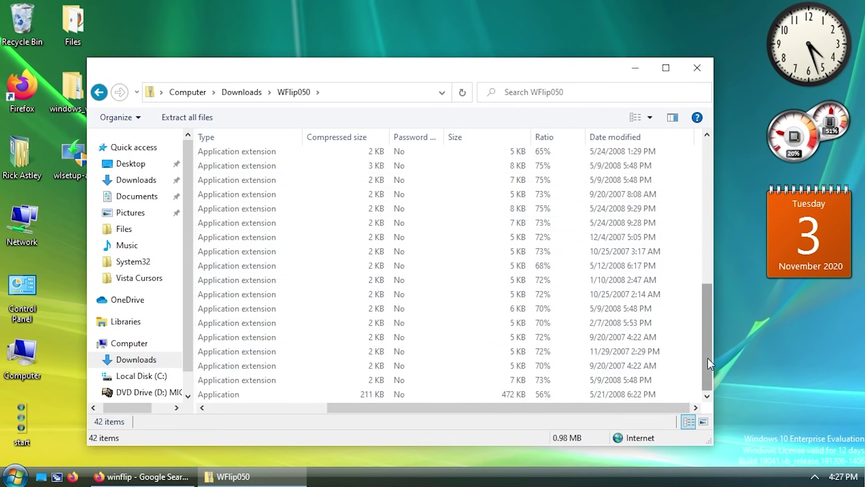
mouse_move(708, 358)
mouse_down()
mouse_move(707, 211)
mouse_move(702, 367)
mouse_up()
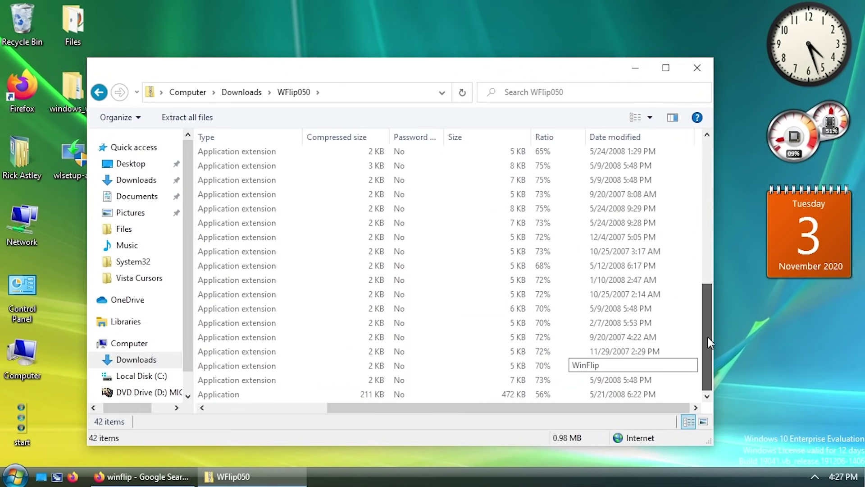
drag(707, 342, 667, 198)
drag(488, 410, 339, 412)
scroll(301, 318, down, 8)
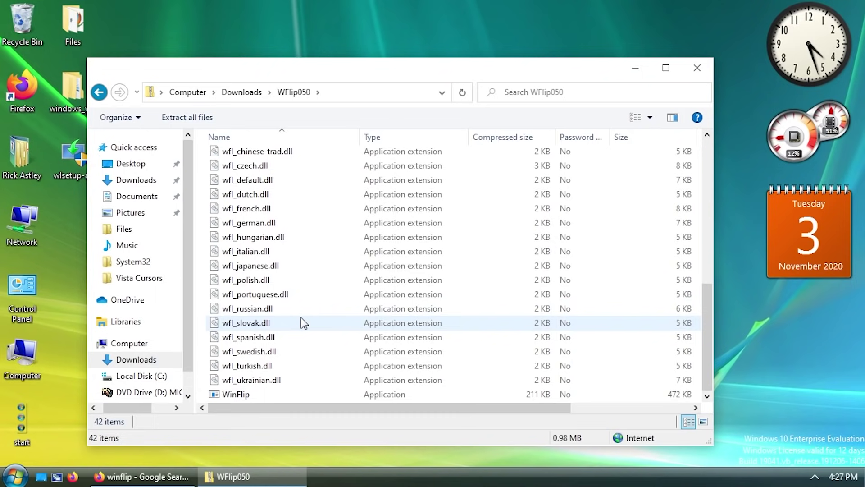
Return to the extracted WFlip050 folder and scroll through its files.
click(243, 93)
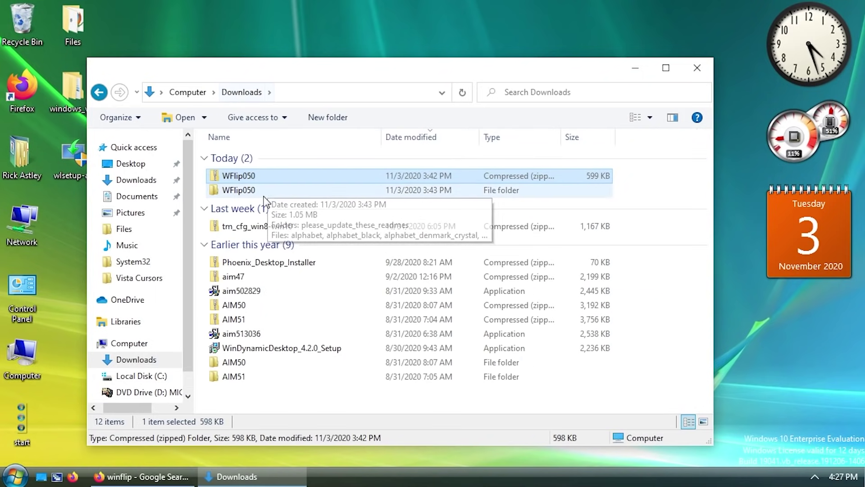
double_click(265, 195)
drag(706, 225, 705, 356)
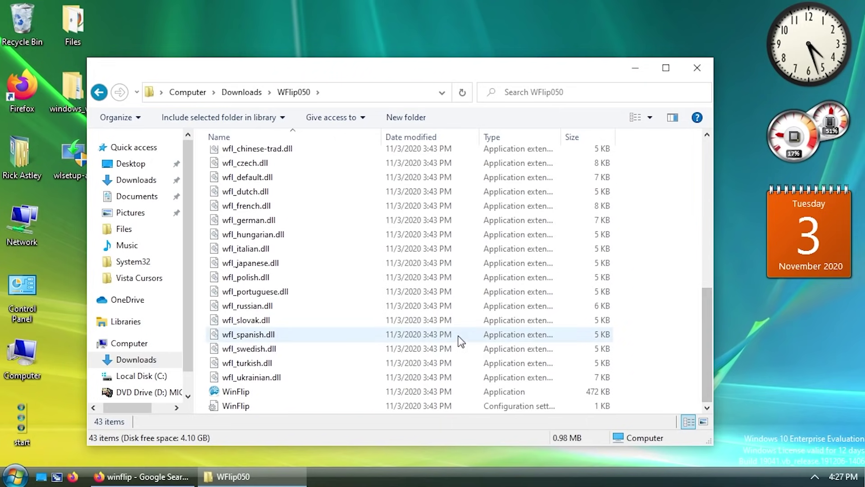
scroll(497, 189, up, 8)
scroll(316, 284, down, 8)
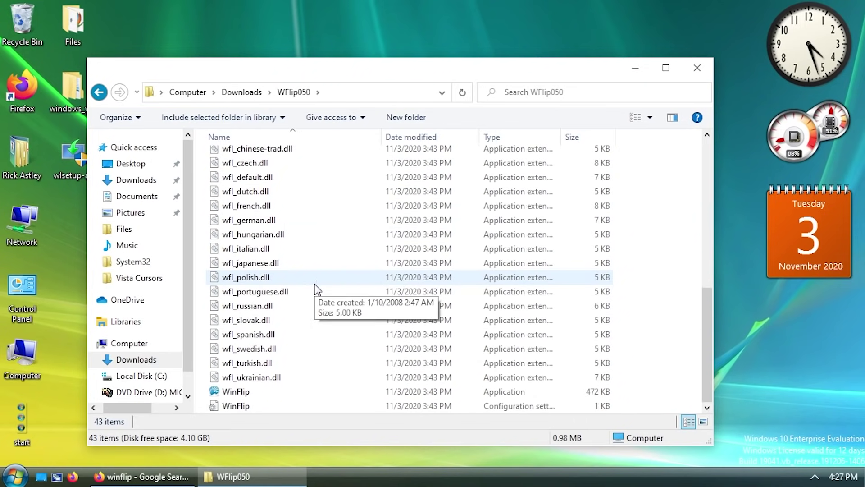
Launch WinFlip.exe, test its 3D flip view, then bring the WFlip050 folder back to front.
double_click(257, 392)
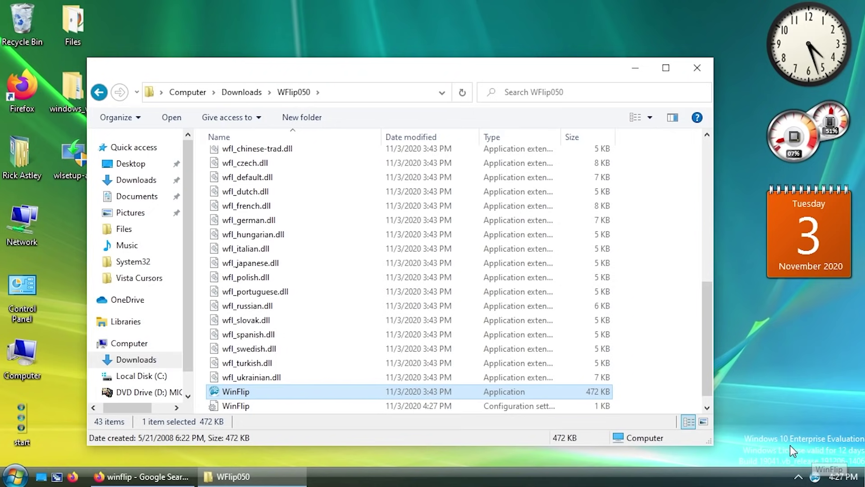
click(812, 482)
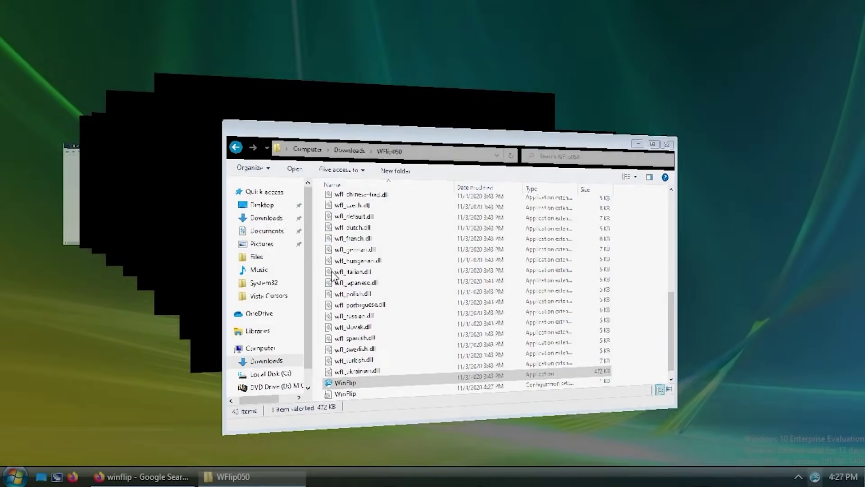
click(334, 275)
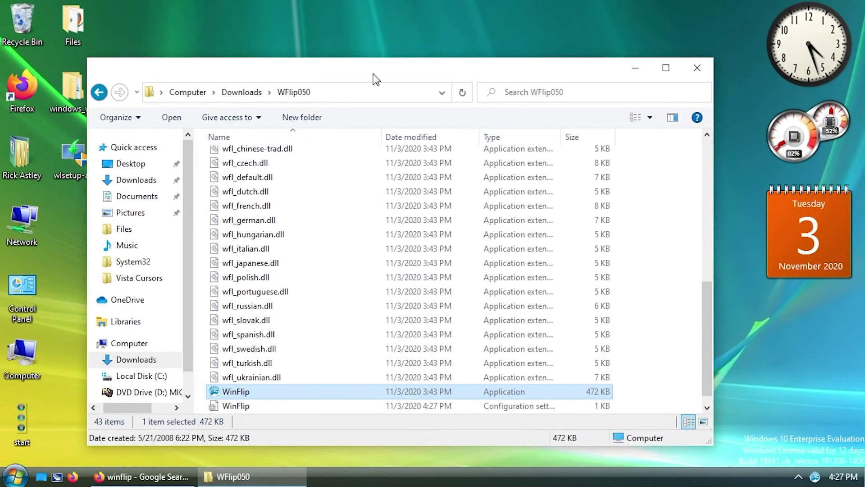
key(super+Tab)
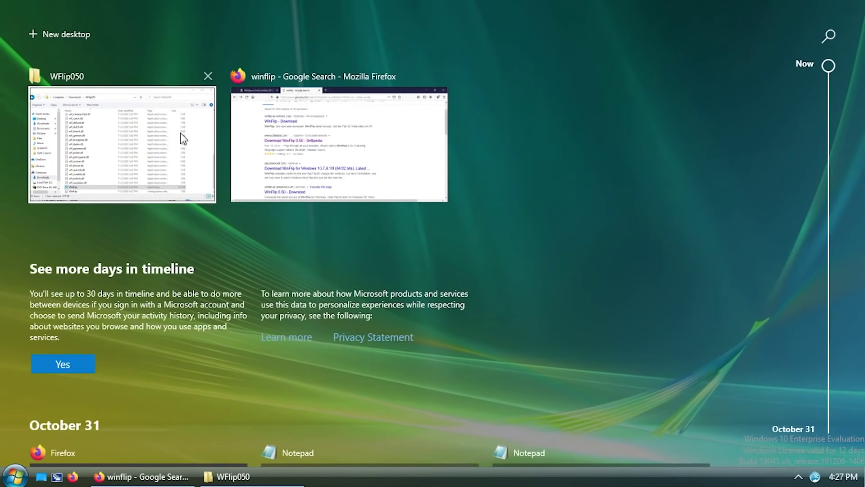
click(180, 133)
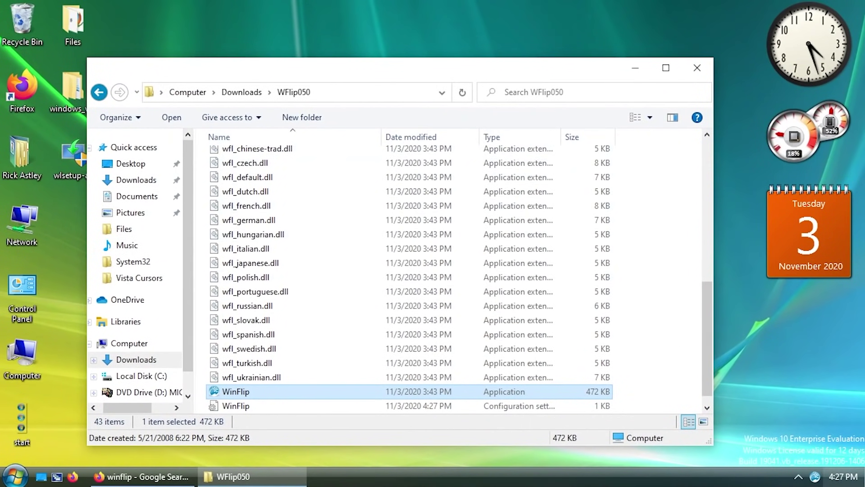
Change WinFlip's Quick flip modifier from WIN to ALT in Options and confirm with Ok.
right_click(815, 477)
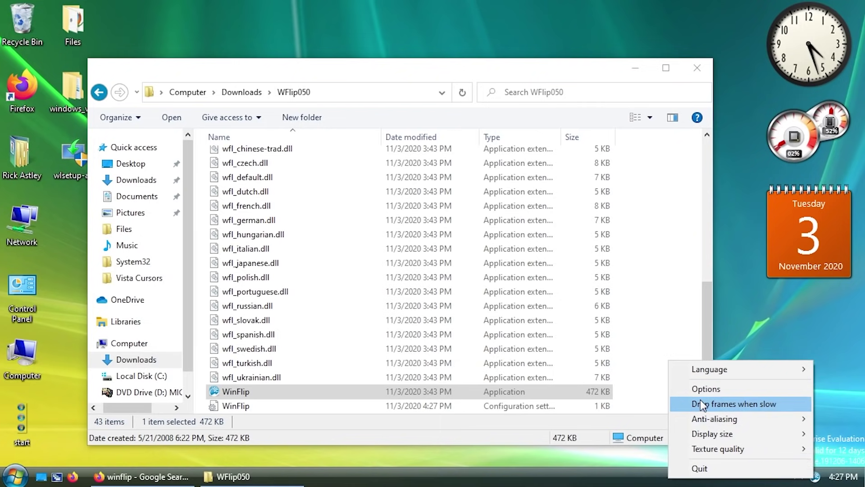
click(706, 388)
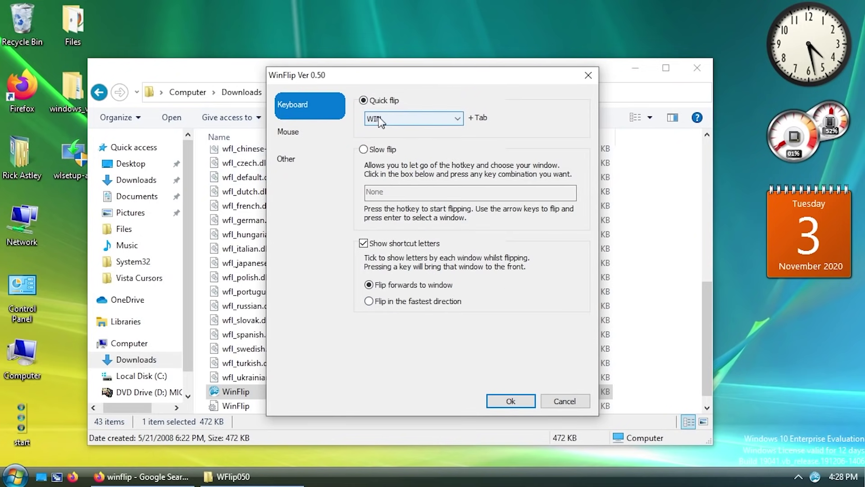
click(419, 120)
click(419, 140)
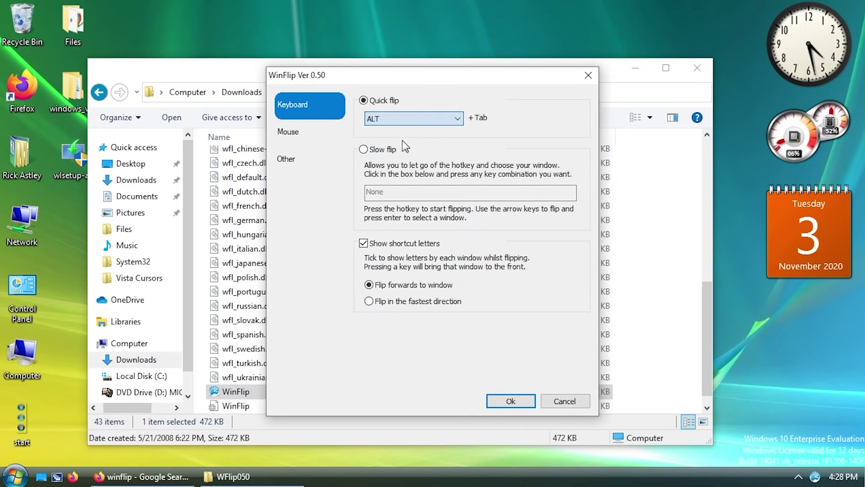
click(506, 396)
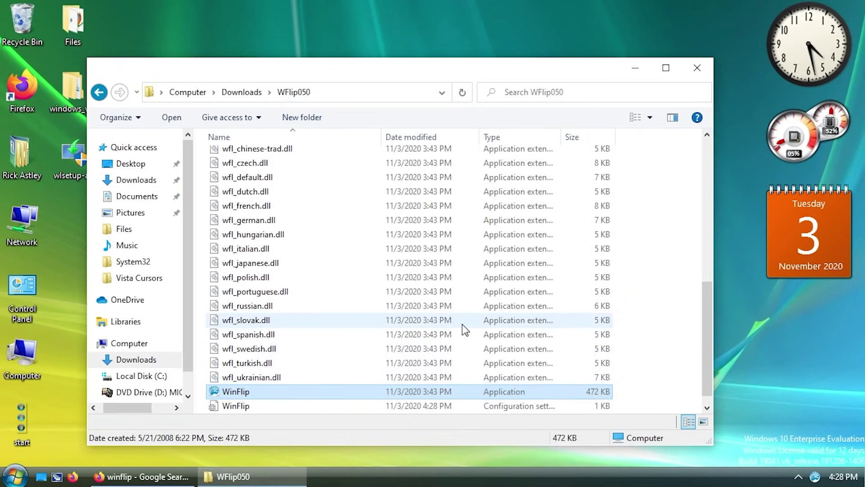
Test the 3D flip with Alt+Tab, cycling through the windows to the WFlip050 folder.
key(alt+Tab)
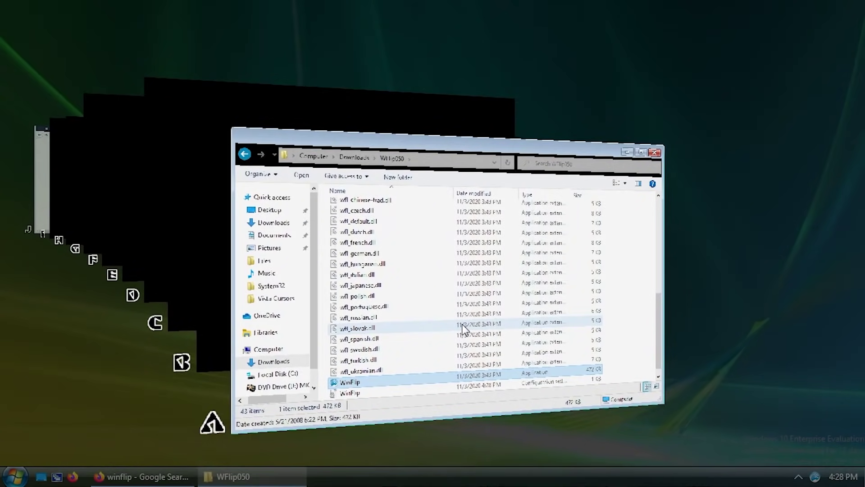
key(alt+Tab)
key(alt+Tab)
key(alt+Tab)
key(alt+Tab)
key(alt+Tab)
key(alt+Tab)
key(alt+Tab)
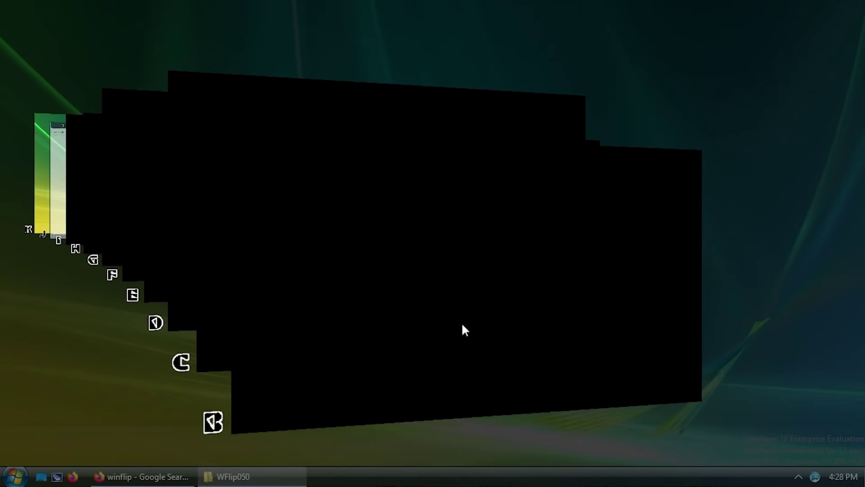
key(alt+Tab)
key(alt+Tab)
key(alt+Tab)
key(alt+Tab)
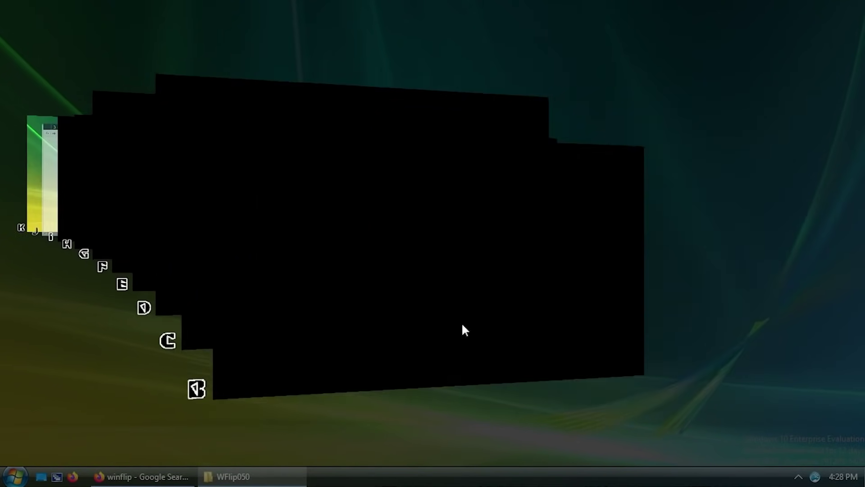
key(alt+Tab)
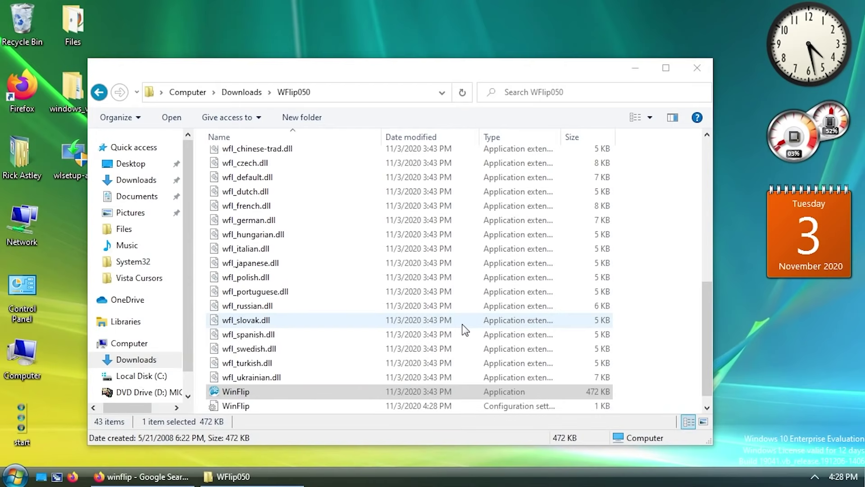
key(alt+Tab)
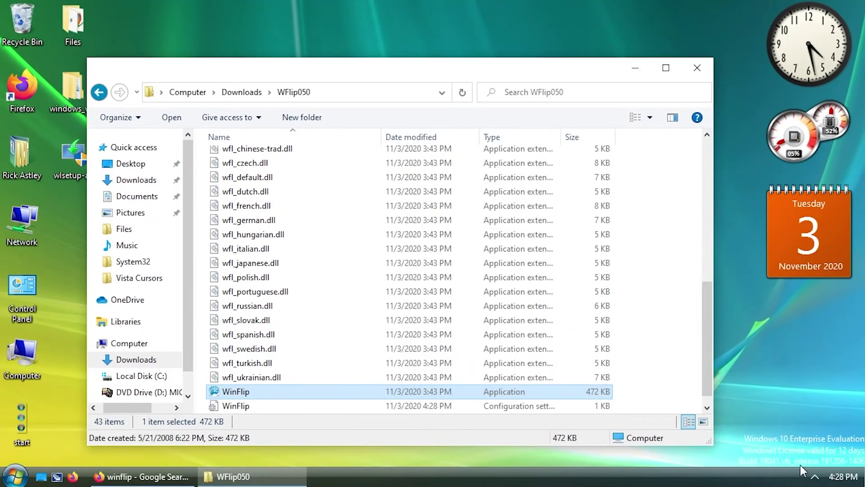
Reopen WinFlip Options from the tray, shift the dialog slightly left, and go to the Other page.
click(815, 477)
right_click(796, 453)
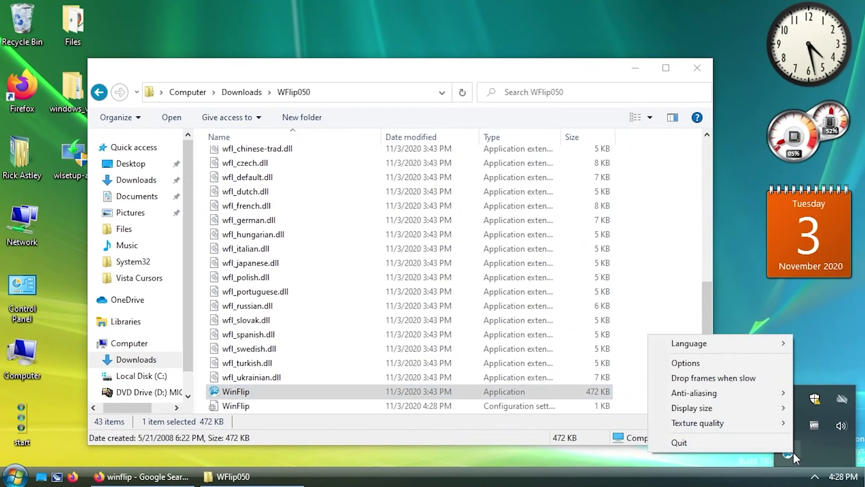
click(728, 362)
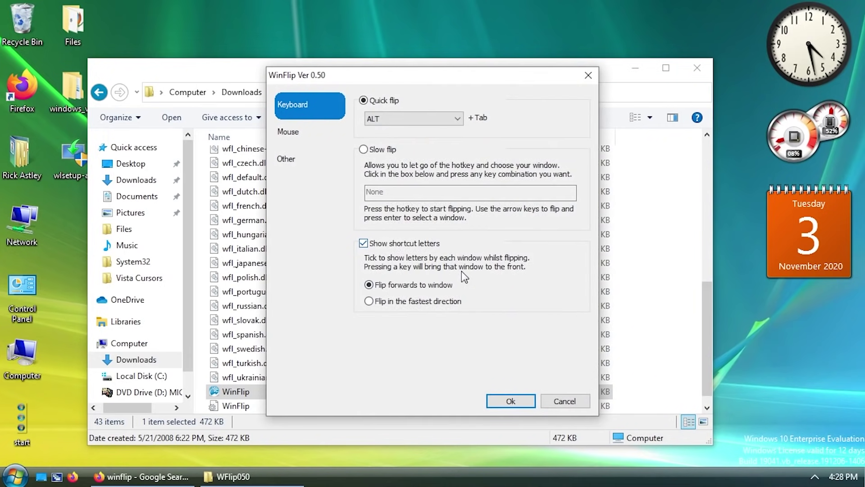
drag(293, 73, 270, 73)
click(257, 160)
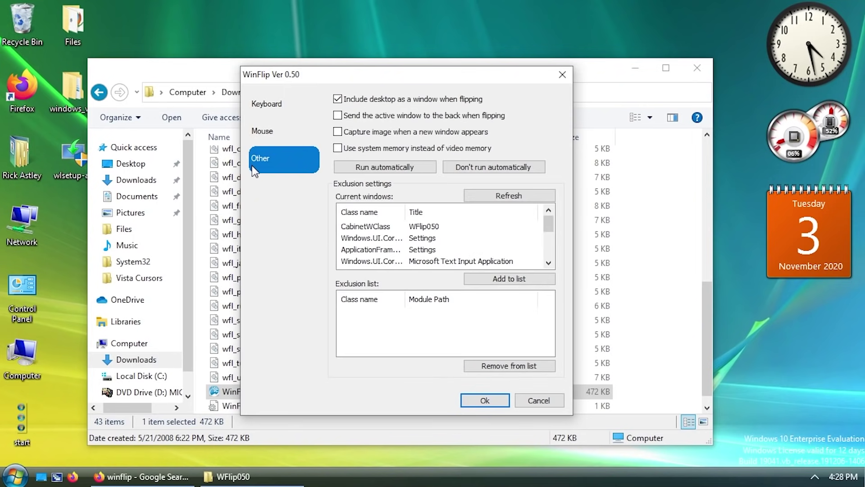
Browse the Current windows entries: WFlip050 folder, ApplicationFrameWindow Settings, CoreWindow and Microsoft Text Input.
click(368, 229)
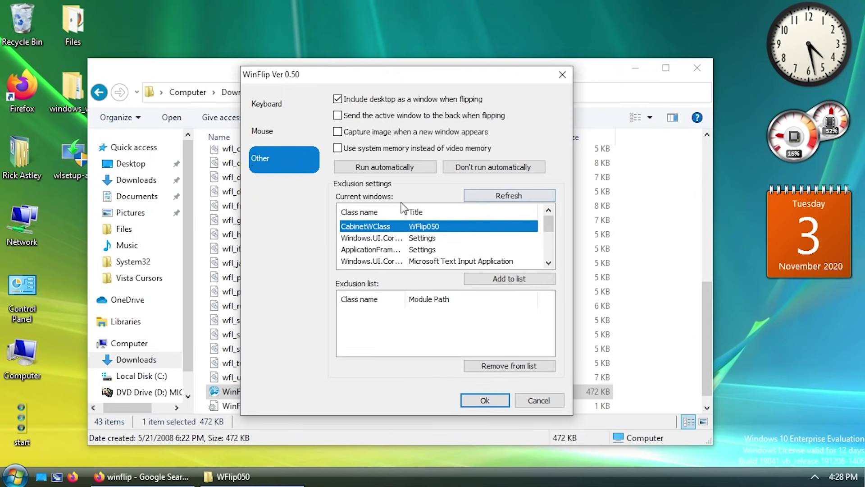
drag(405, 212, 464, 212)
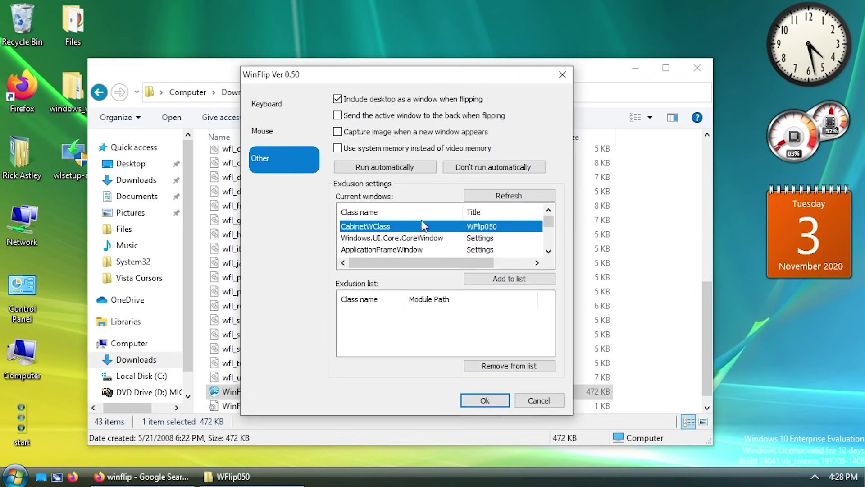
click(376, 251)
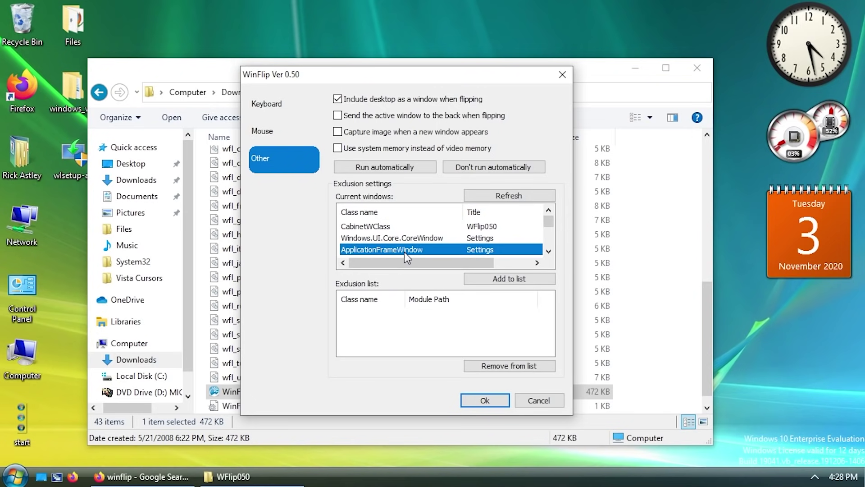
key(Up)
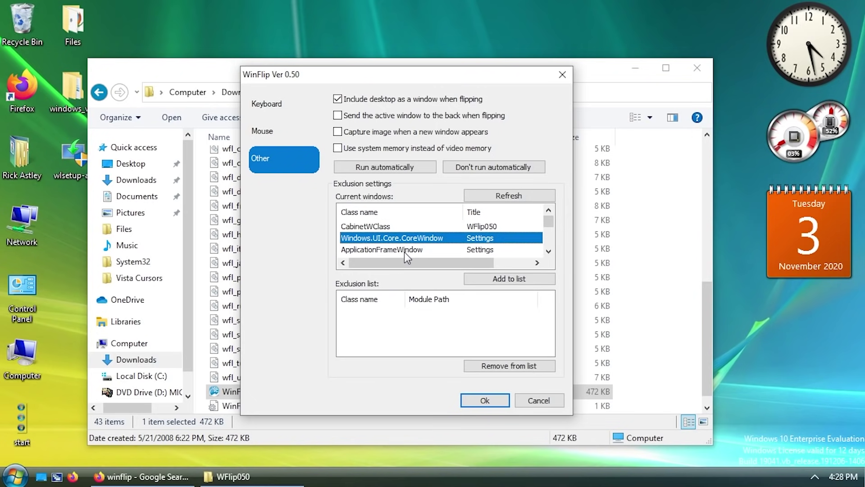
key(Down)
key(Down)
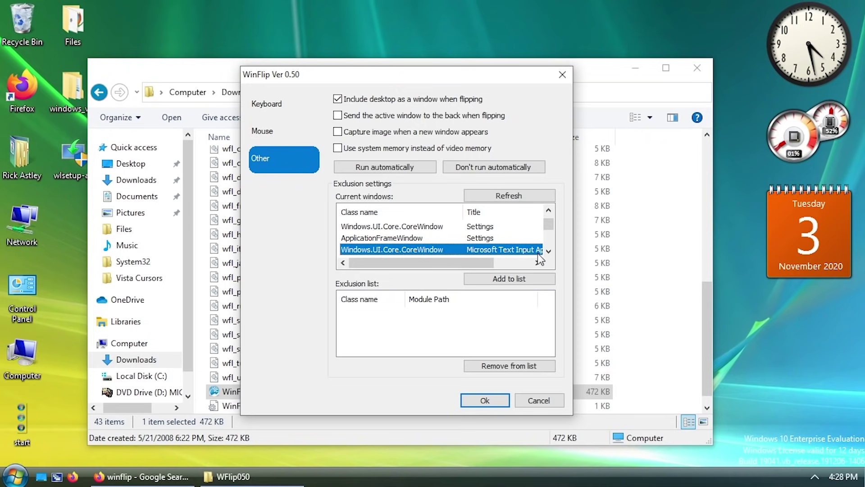
click(511, 262)
drag(514, 263, 431, 261)
Step through the Microsoft Store, Edge and Firefox entries, then bring the options back on the Keyboard page over Firefox.
key(Down)
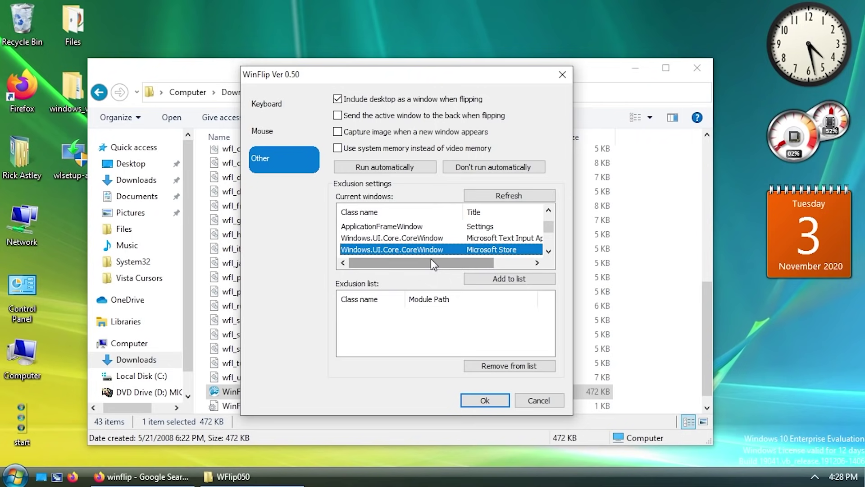
key(Down)
key(Down)
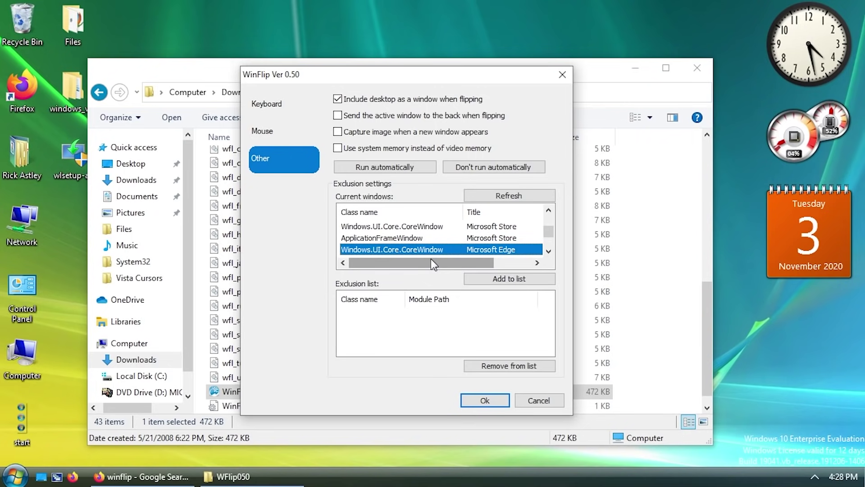
key(Down)
key(Down)
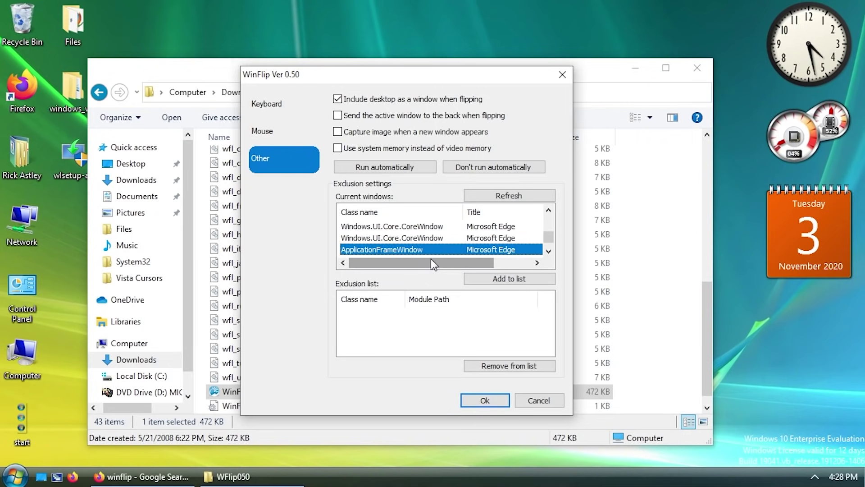
key(Down)
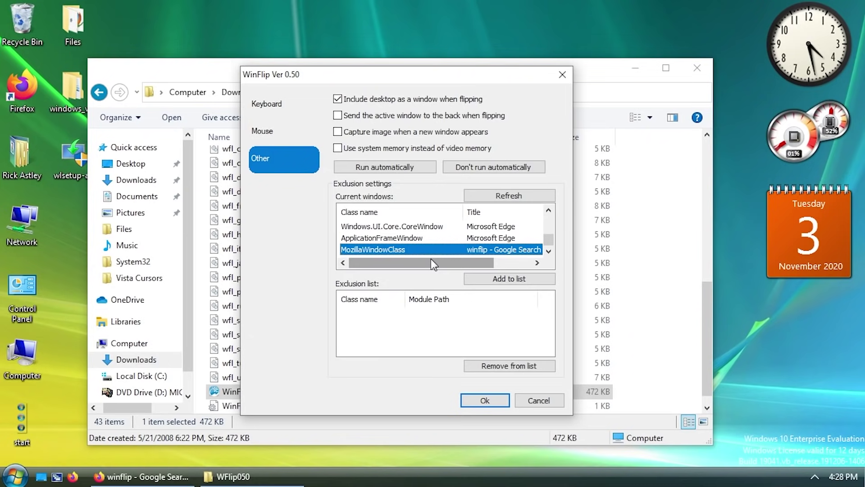
key(Up)
key(Up)
key(Up)
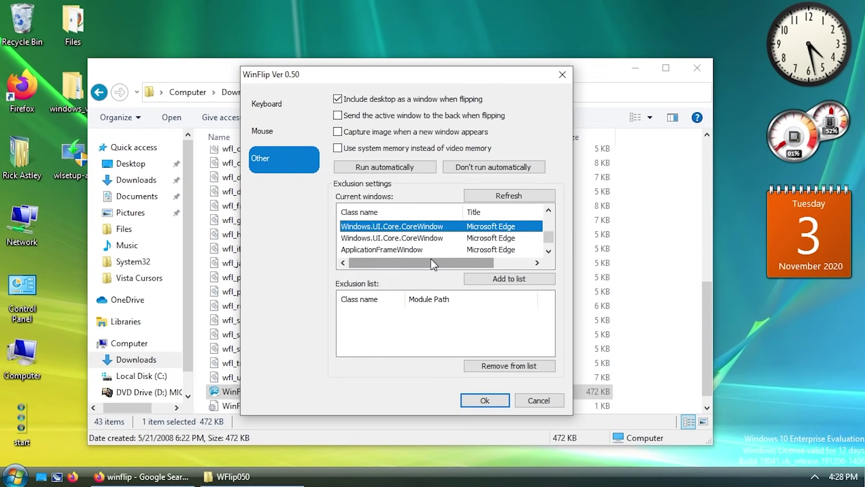
key(alt+Tab)
key(alt+Tab)
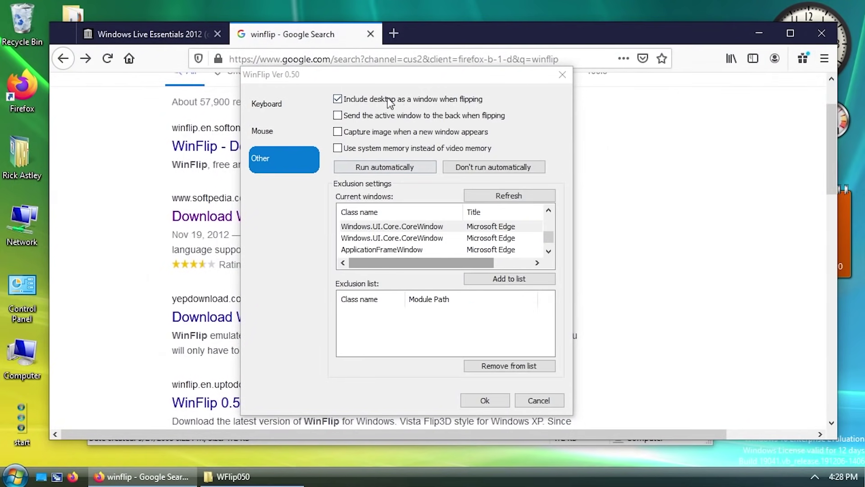
click(301, 112)
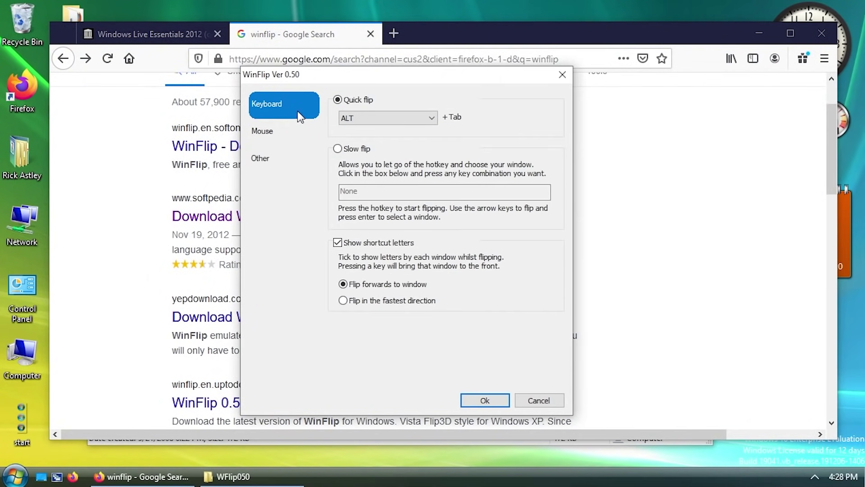
Cycle the Alt+Tab 3D window stack through the open windows to the Explorer window.
key(alt+Tab)
click(293, 94)
key(alt+Tab)
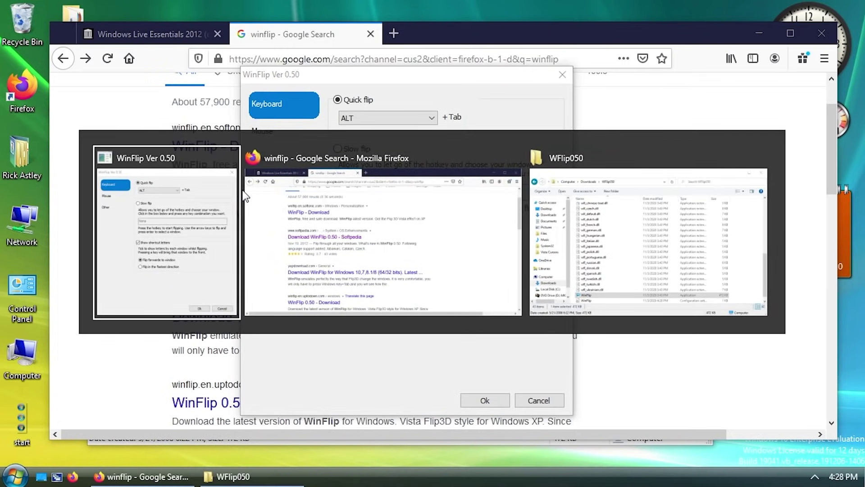
key(alt+Tab)
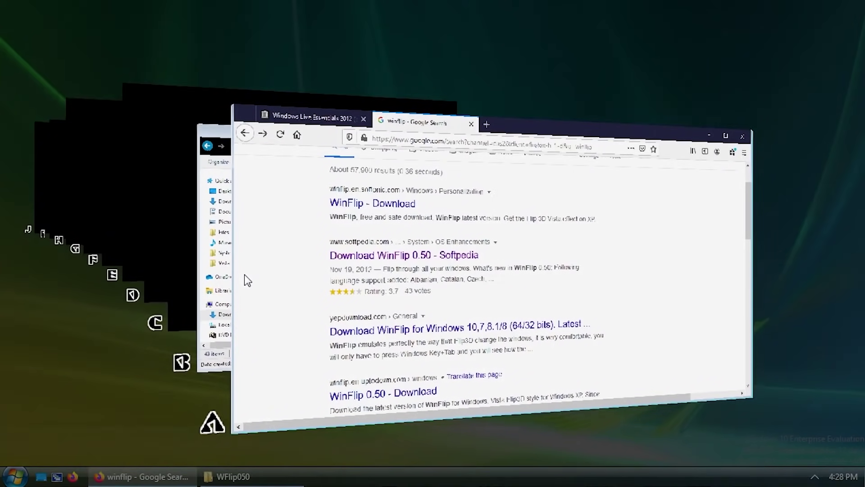
key(alt+Tab)
key(alt+Tab)
key(alt+Tab)
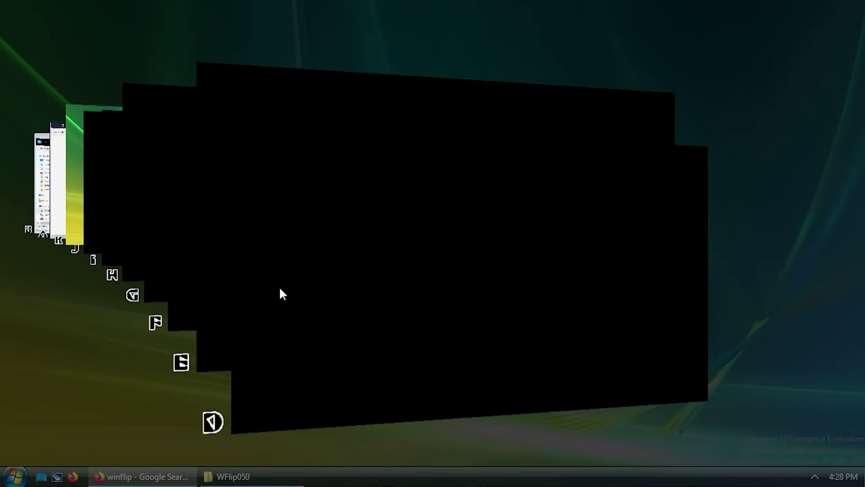
key(alt+Tab)
key(alt+Tab)
key(alt+Tab)
key(alt+Tab)
key(alt+Tab)
key(alt+Tab)
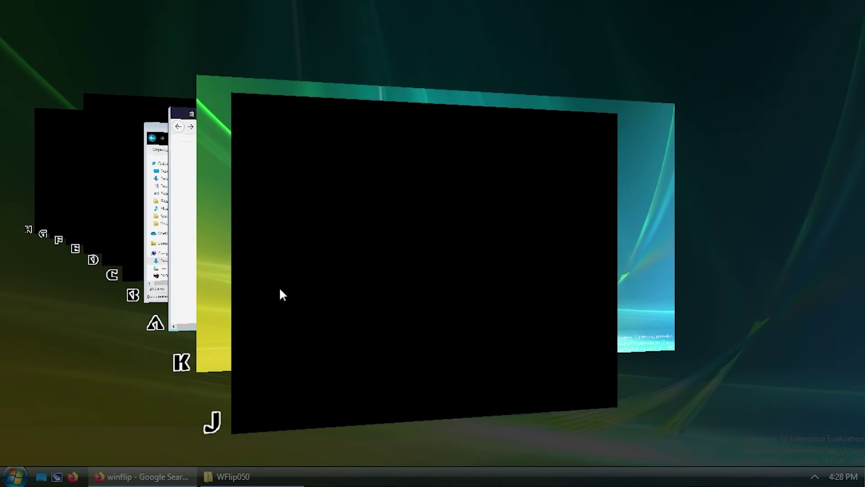
key(alt+Tab)
key(alt+Tab)
key(alt+Tab)
key(alt+Tab)
key(alt+Tab)
key(alt+Tab)
key(alt+Tab)
key(alt+Tab)
key(alt+Tab)
key(alt+Tab)
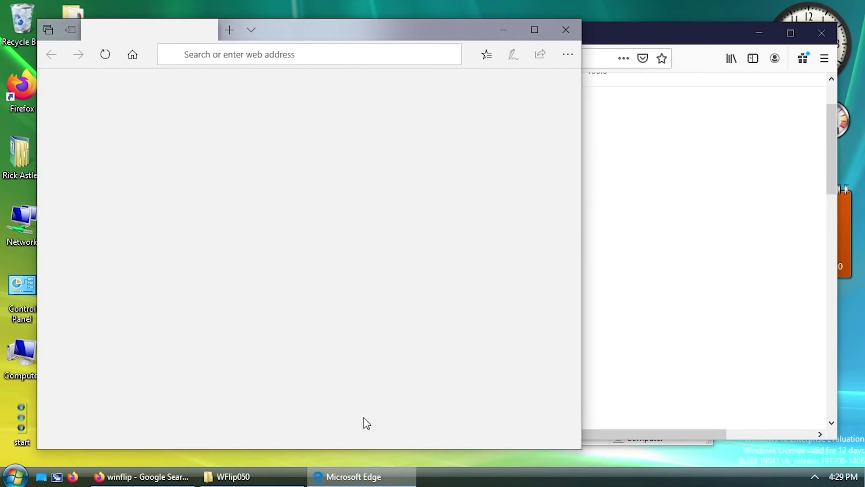
Close the Microsoft Edge window and flip the 3D stack until Firefox is in front.
drag(395, 36, 435, 68)
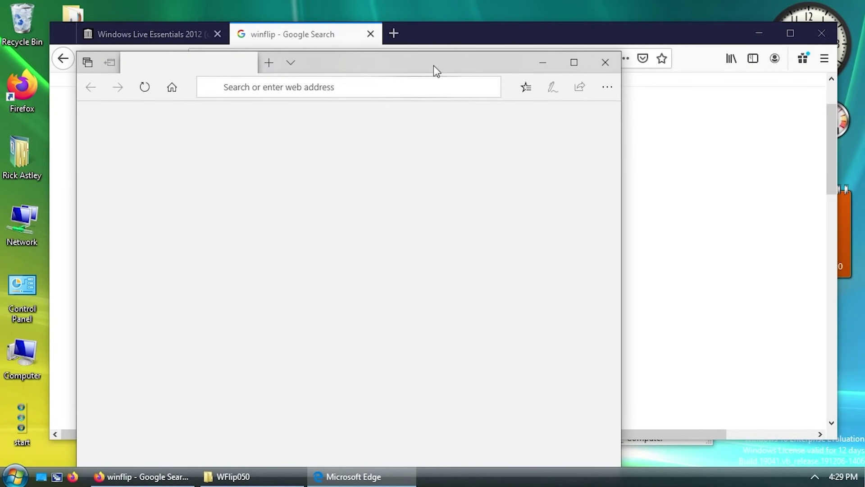
click(604, 65)
key(super+Tab)
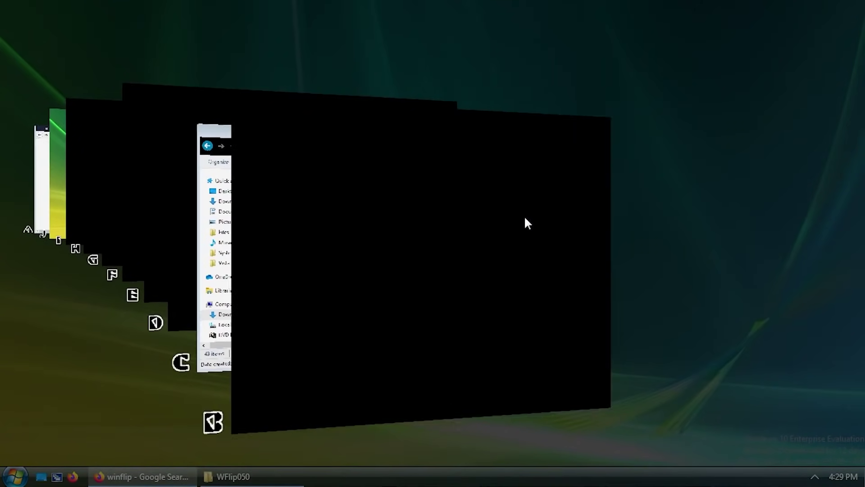
key(super+Tab)
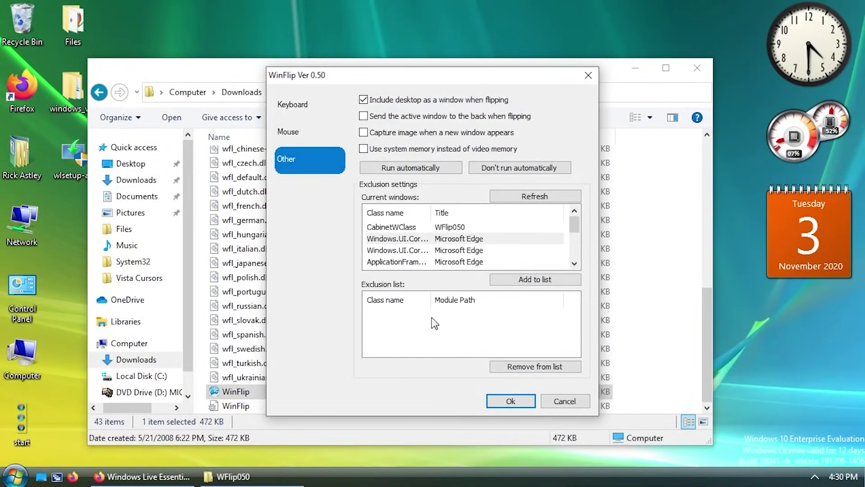
Select the CabinetWClass / WFlip050 folder window for exclusion, apply with Ok, and test the 3D flip.
click(388, 227)
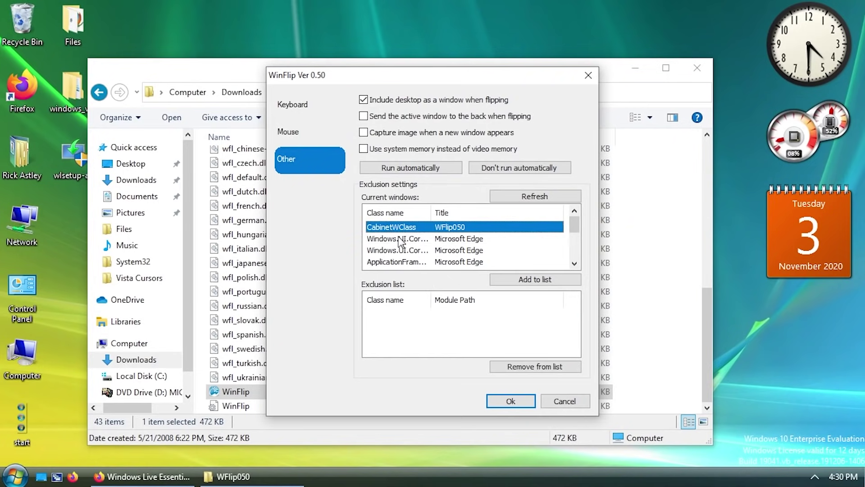
scroll(408, 245, down, 3)
scroll(418, 259, up, 3)
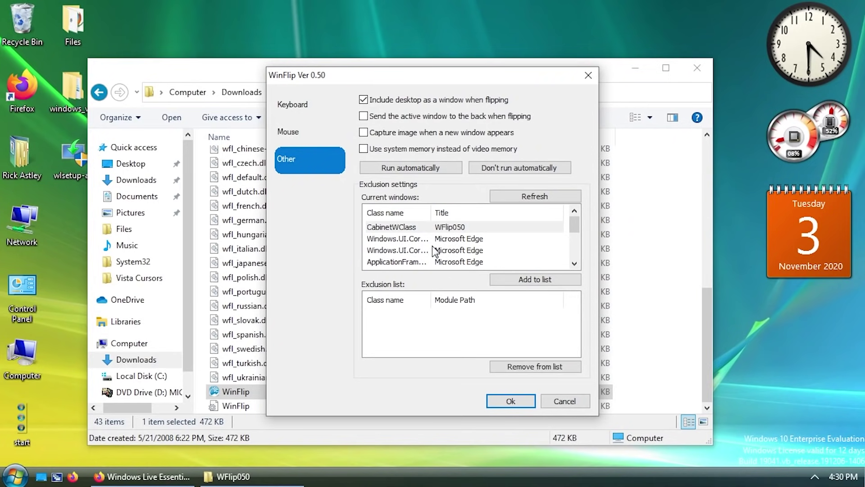
click(404, 229)
click(514, 401)
key(super+Tab)
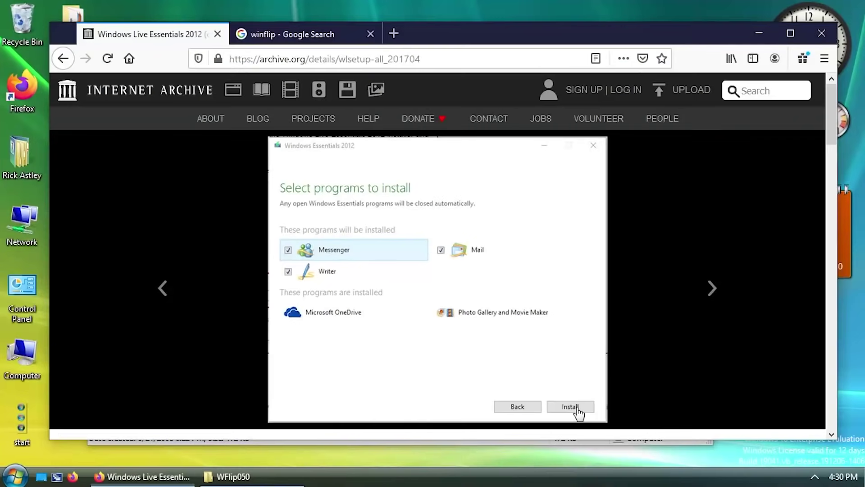
Reopen WinFlip Options on the Other page, select the Firefox window entry and refresh the list.
click(815, 476)
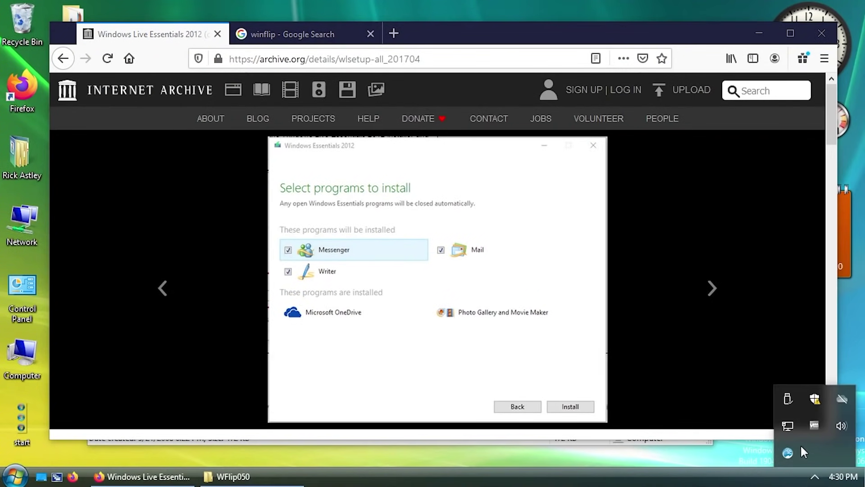
right_click(788, 450)
click(682, 354)
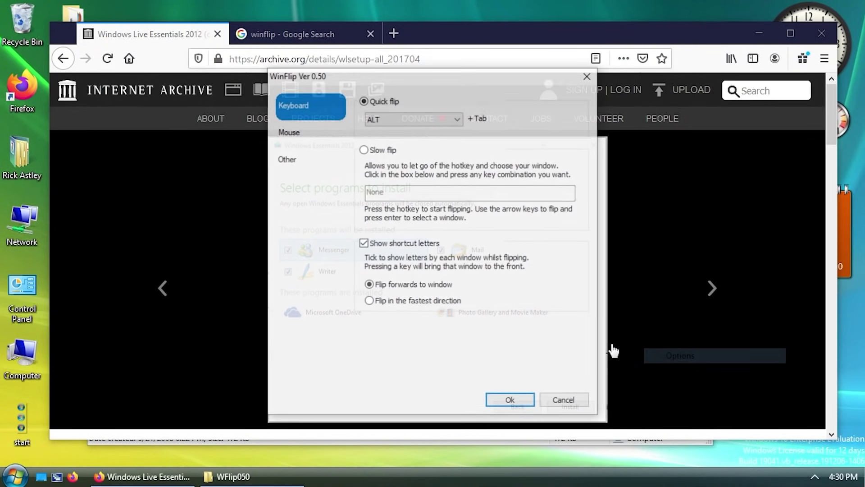
click(289, 159)
click(397, 226)
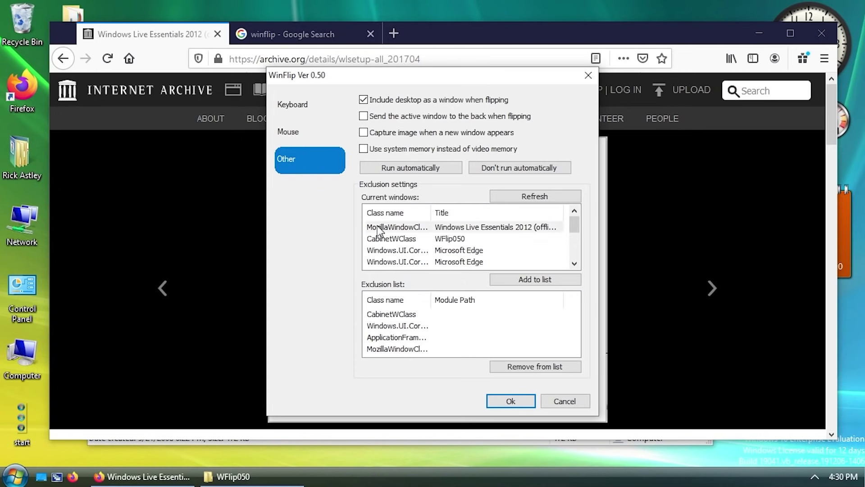
click(541, 191)
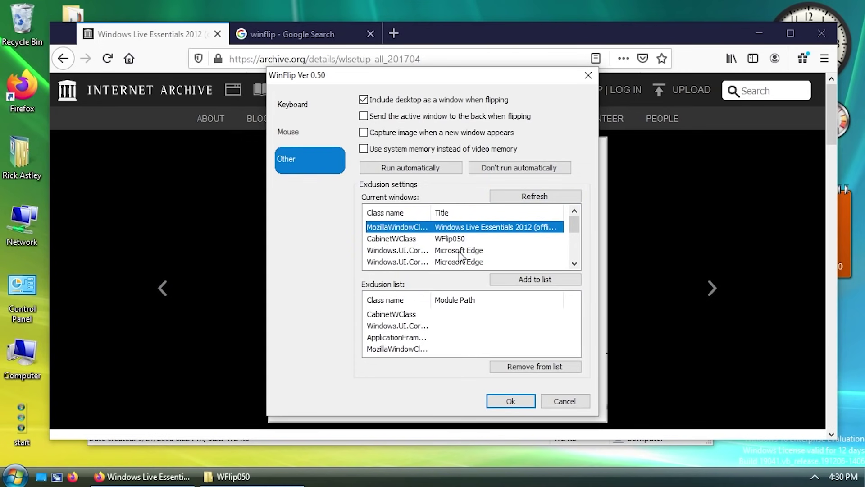
Review the excluded Windows.UI, Firefox and CabinetWClass classes and Microsoft Store entry, then reload current windows.
scroll(459, 251, down, 3)
click(411, 325)
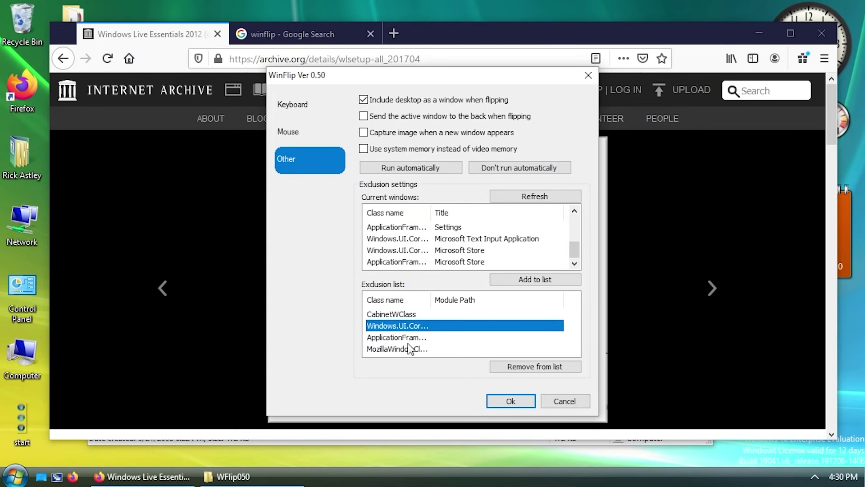
click(407, 349)
click(401, 314)
click(408, 349)
click(401, 250)
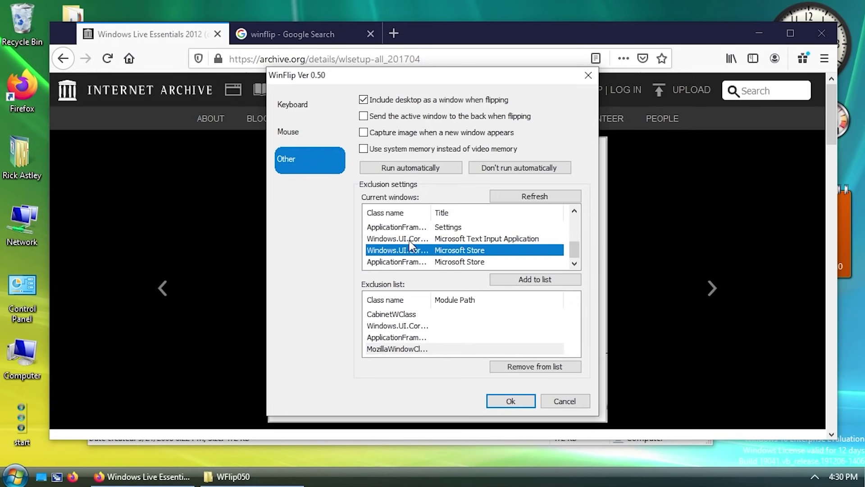
click(560, 199)
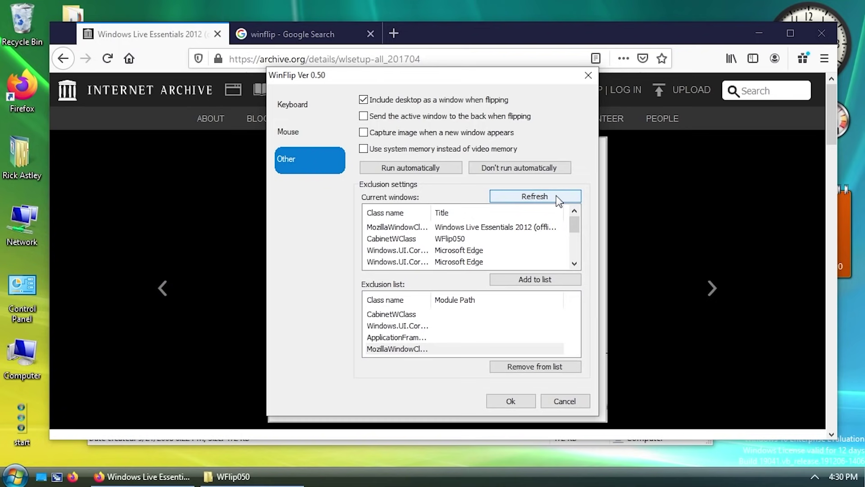
Untick Show shortcut letters on the Keyboard page, save with Ok, and verify the Alt+Tab flip has no letters.
click(316, 107)
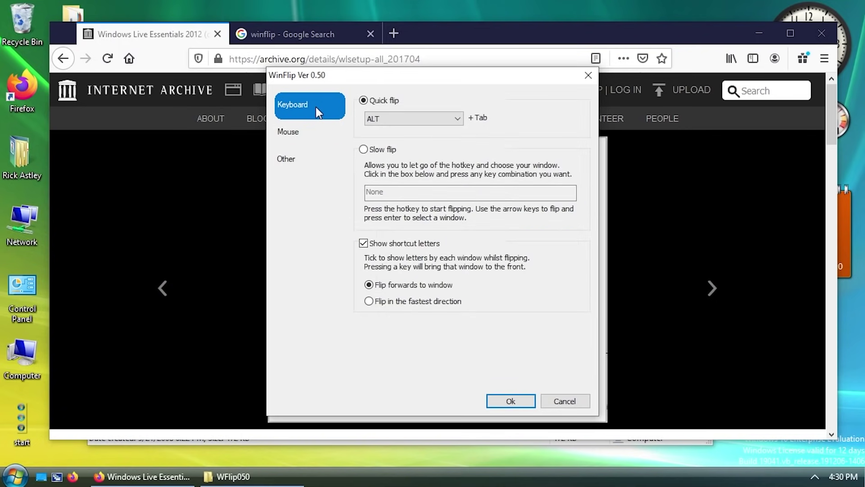
click(411, 244)
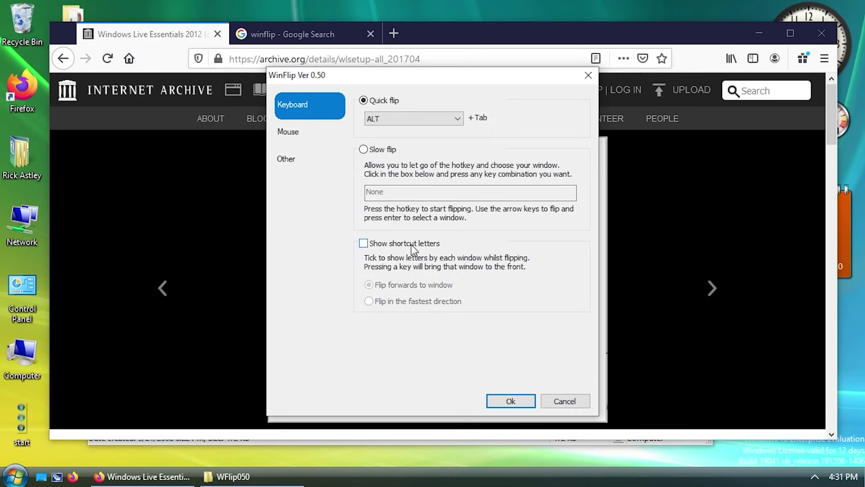
click(515, 399)
key(alt+Tab)
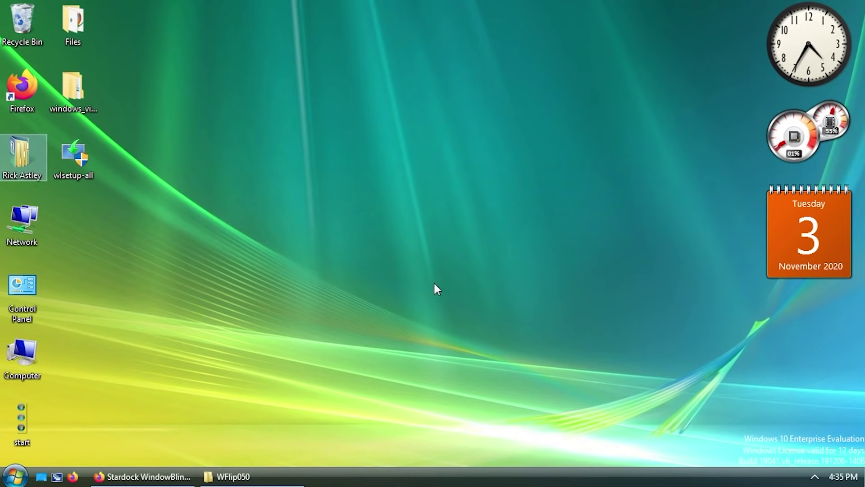
Restore Firefox's WindowBlinds page, then open File Explorer maximized with its ribbon expanded to view the Win8 Metro style.
click(144, 474)
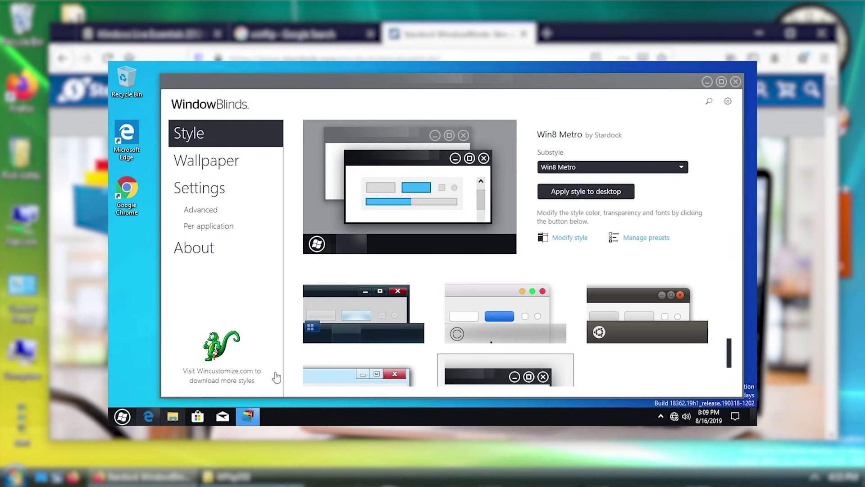
key(super+e)
mouse_move(339, 104)
mouse_down()
mouse_move(342, 115)
mouse_move(335, 108)
mouse_up()
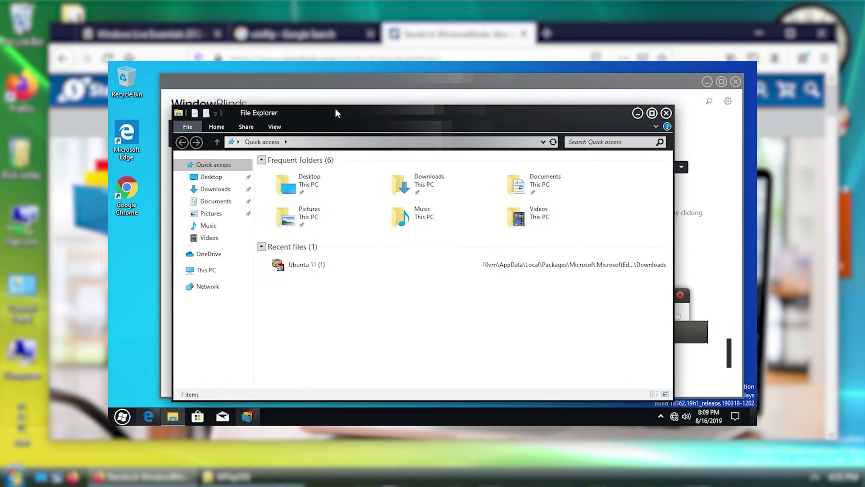
double_click(334, 110)
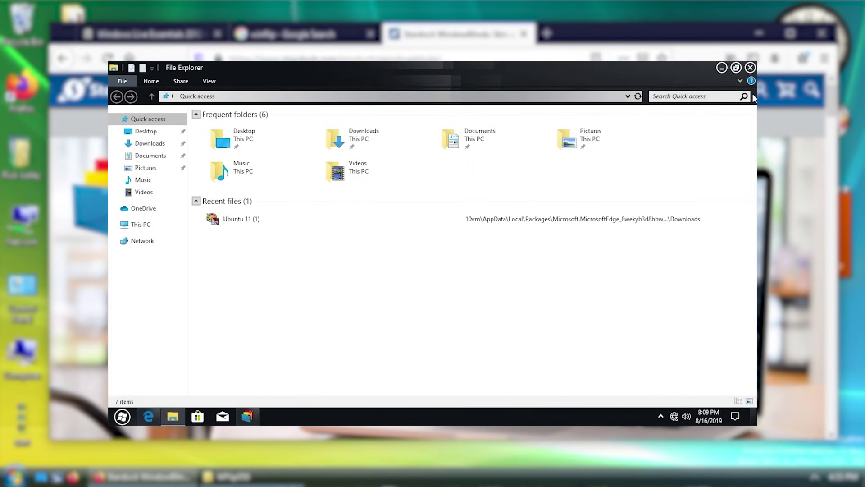
click(740, 82)
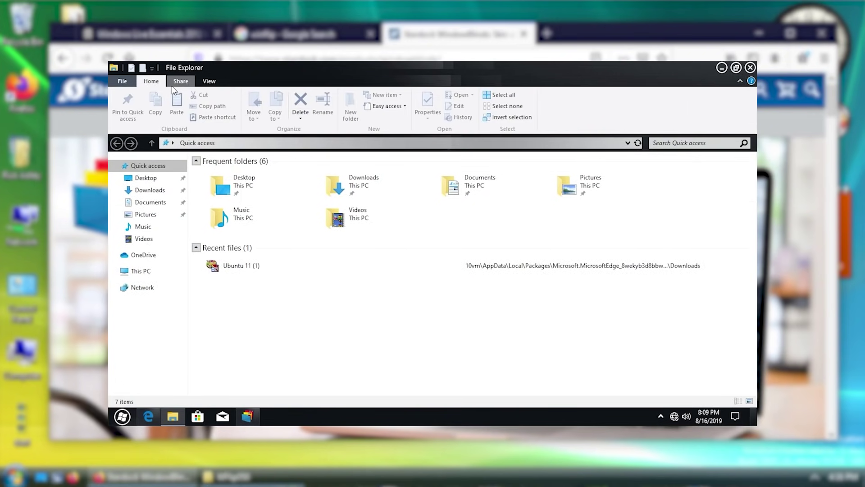
scroll(680, 116, down, 2)
scroll(680, 116, up, 2)
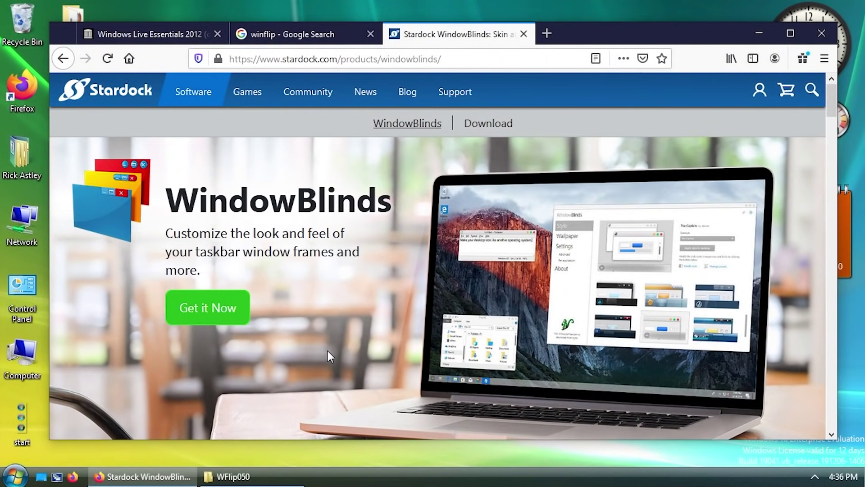
Open the Purchase WindowBlinds page via Get it Now and flip through the open windows.
click(199, 308)
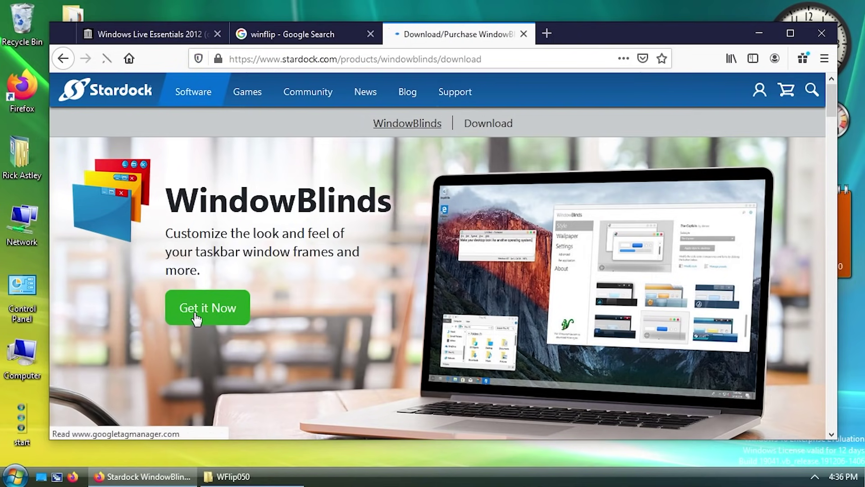
scroll(398, 266, down, 3)
scroll(399, 265, up, 3)
key(super+Tab)
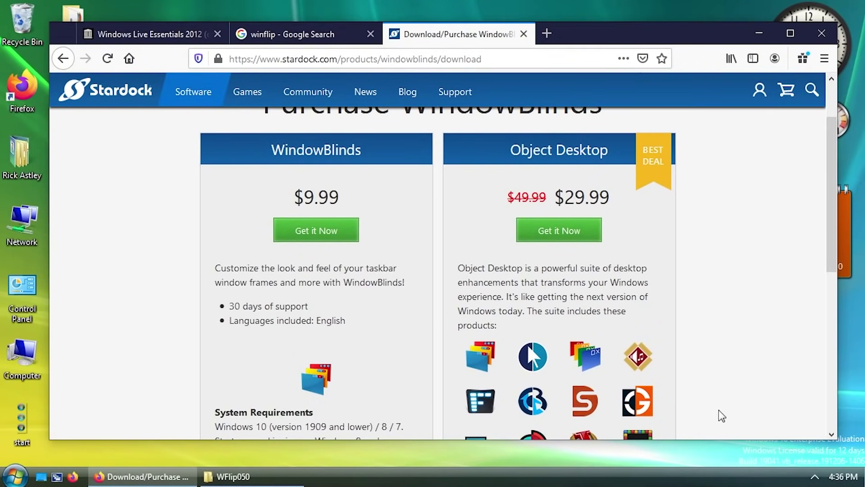
Open WinFlip's tray menu from the hidden notification icons to reach Quit.
click(815, 476)
click(788, 453)
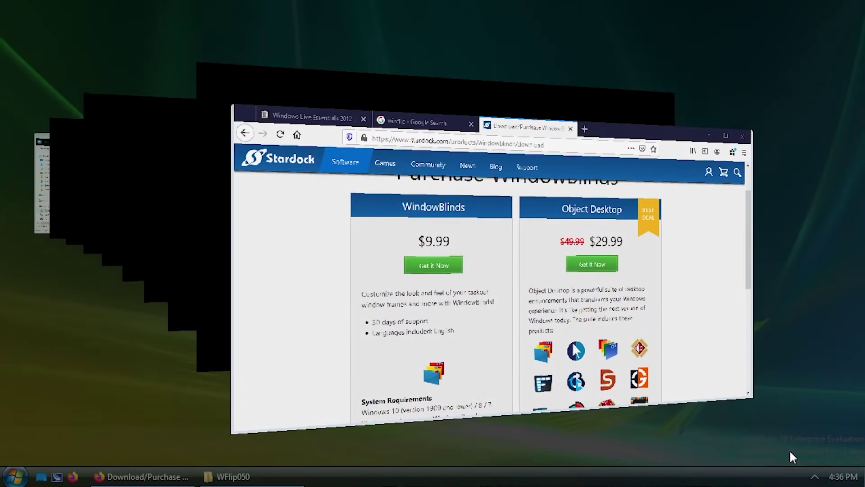
click(831, 467)
right_click(790, 457)
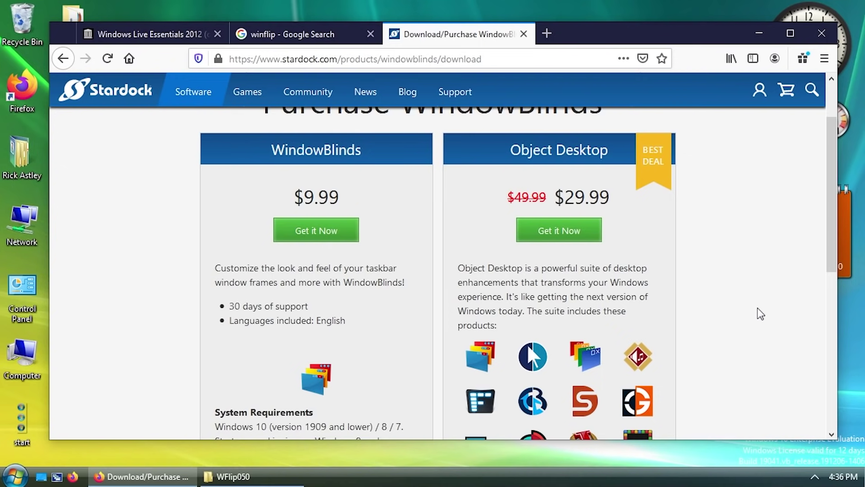
Scroll the purchase page comparing $9.99 WindowBlinds with $29.99 Object Desktop (down from $49.99).
scroll(600, 233, down, 3)
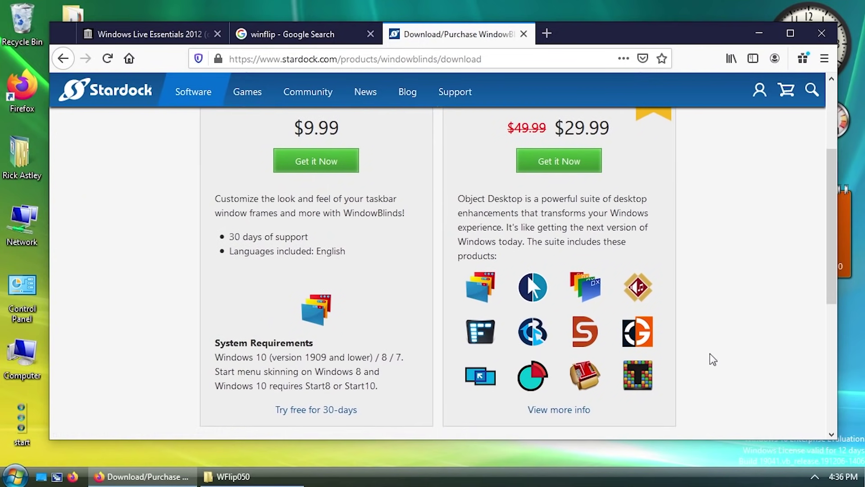
scroll(412, 341, up, 6)
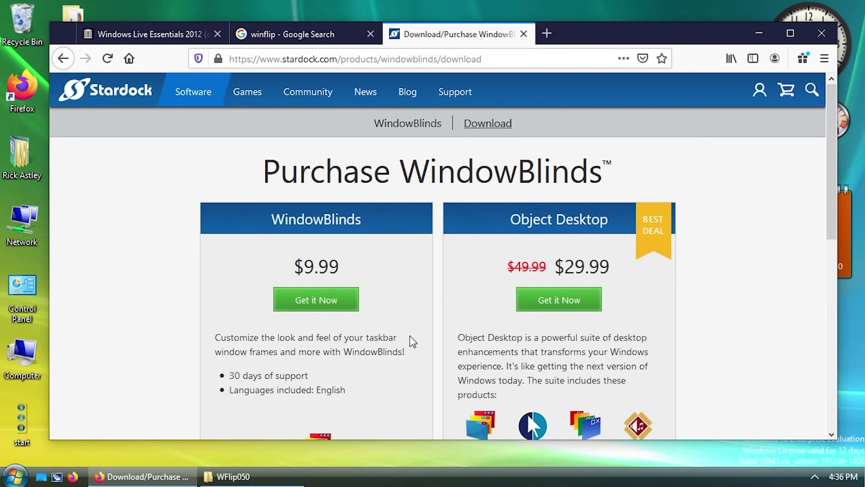
scroll(410, 335, down, 6)
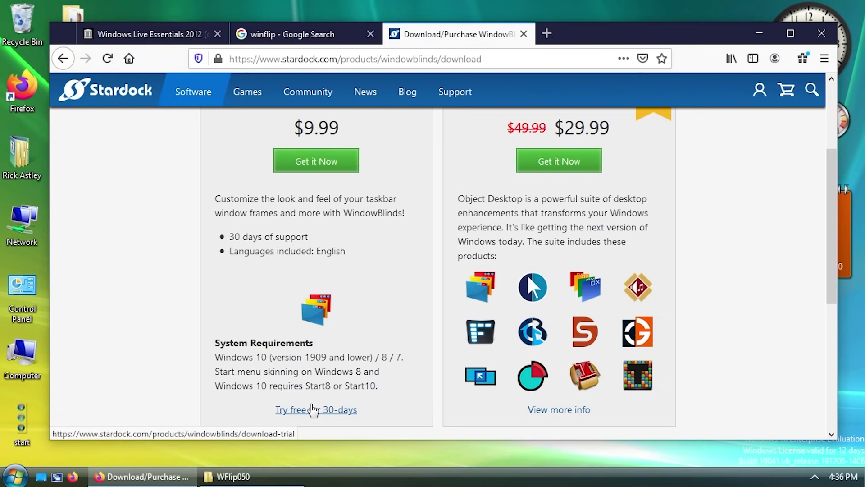
scroll(356, 388, up, 3)
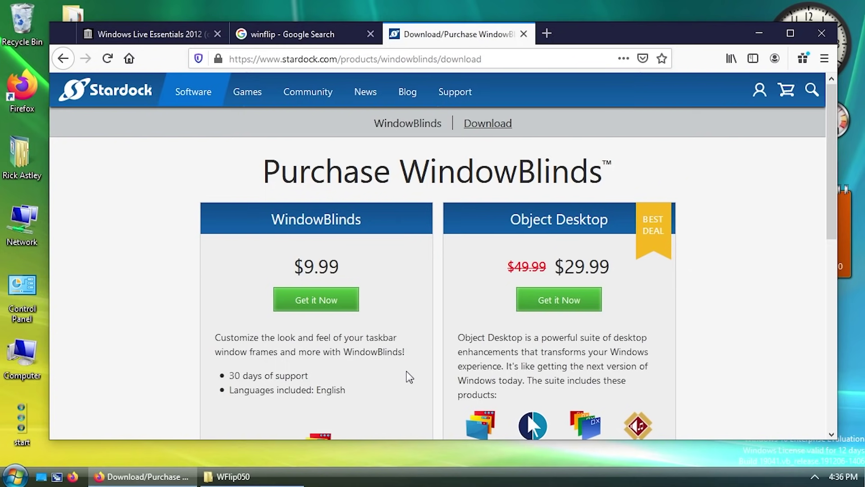
scroll(409, 377, down, 3)
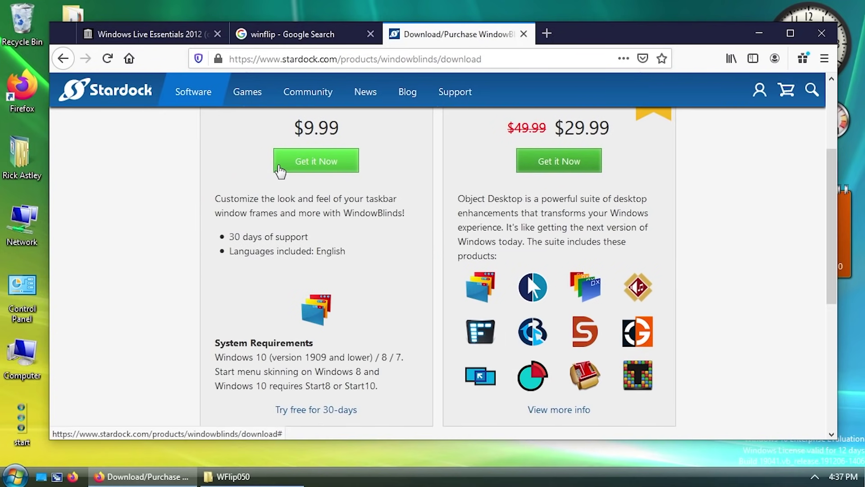
scroll(245, 220, up, 3)
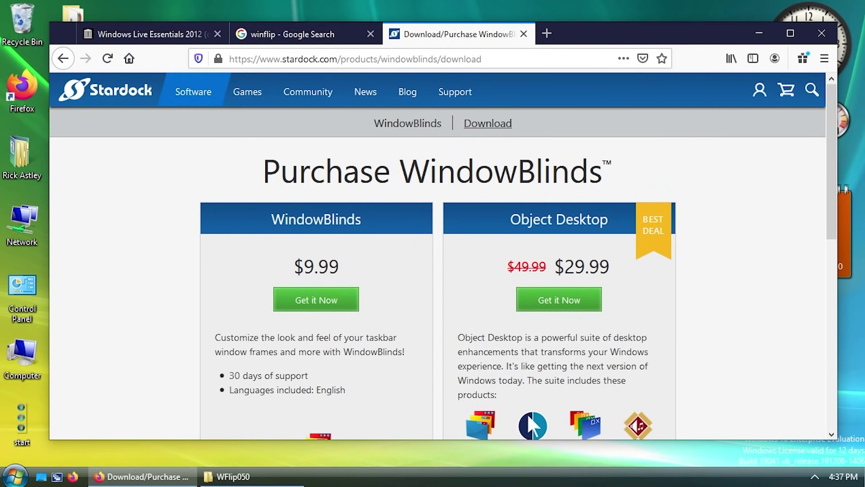
Replace the winflip Google search with a search for 'glass8'.
click(325, 40)
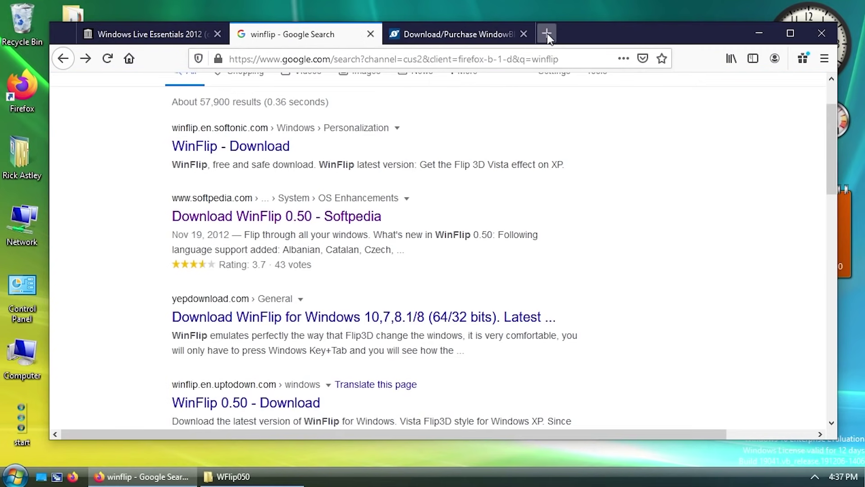
click(500, 38)
click(306, 59)
click(303, 33)
scroll(273, 185, up, 2)
double_click(264, 103)
text(g)
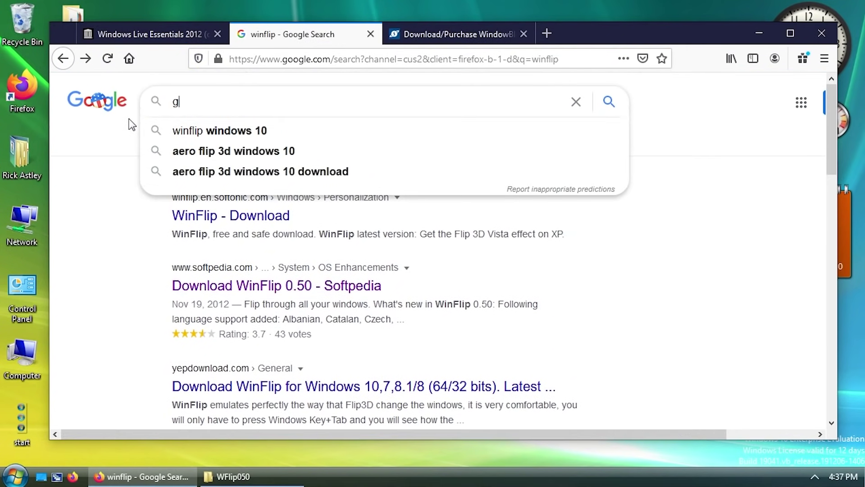
text(lass8)
key(Return)
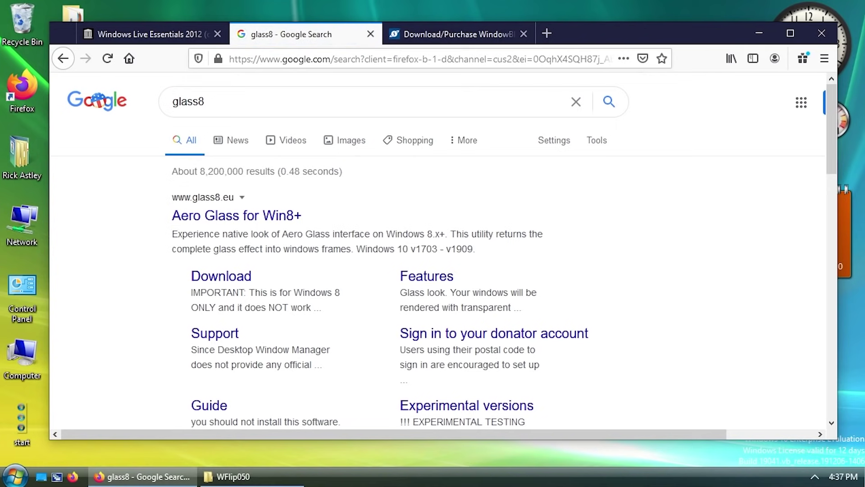
Open the Aero Glass for Win8+ site and locate the build for Windows 10 v1703 - v1909.
click(203, 217)
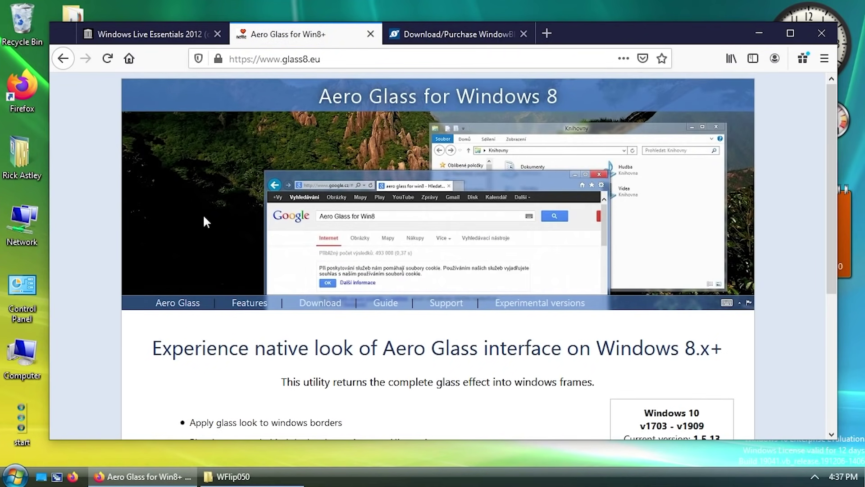
scroll(204, 217, down, 2)
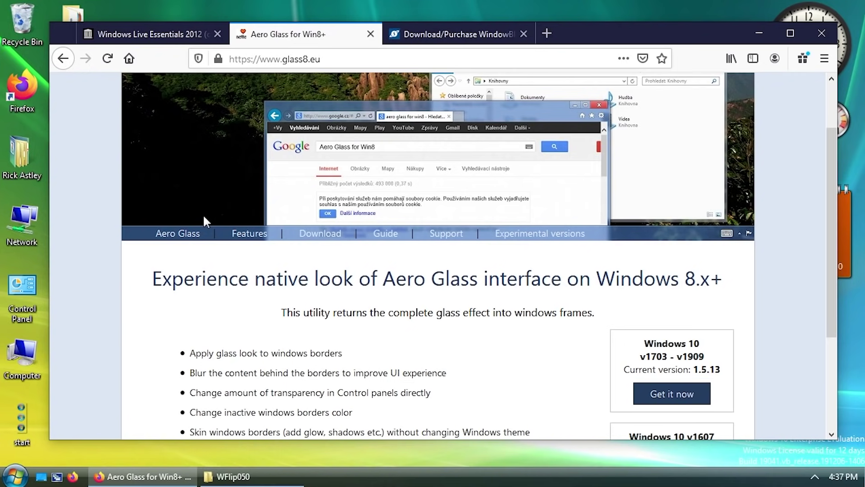
scroll(203, 217, down, 2)
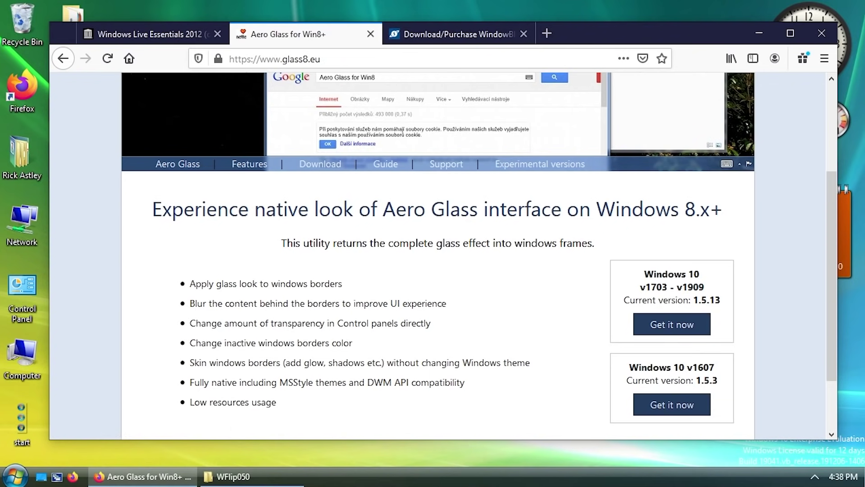
drag(639, 287, 709, 295)
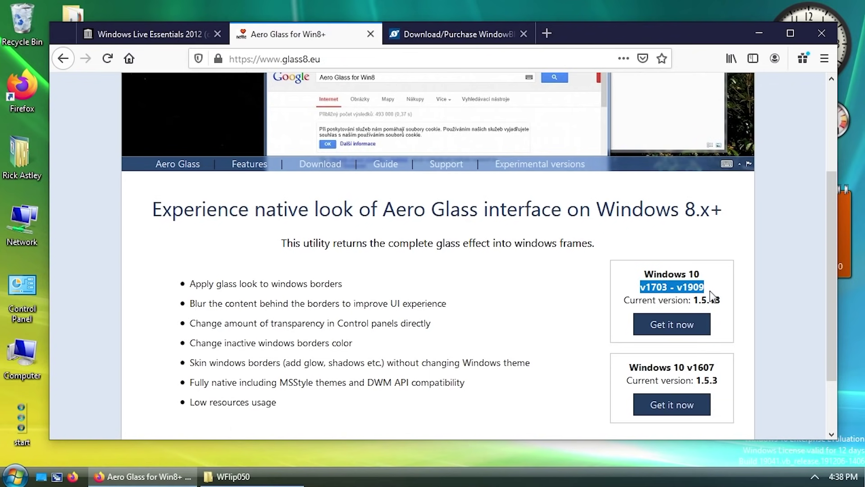
click(595, 264)
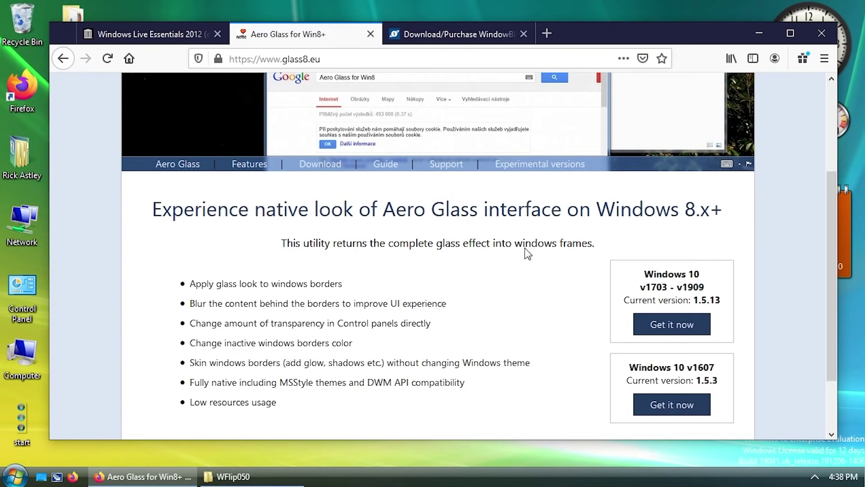
Download and save setup-wrs-1.5.13.exe, then check the recent downloads list.
scroll(526, 251, up, 3)
scroll(506, 265, down, 3)
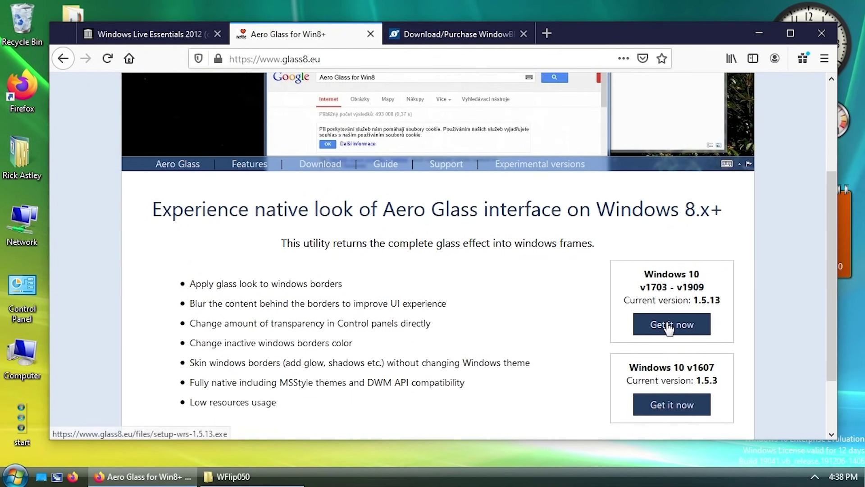
click(668, 325)
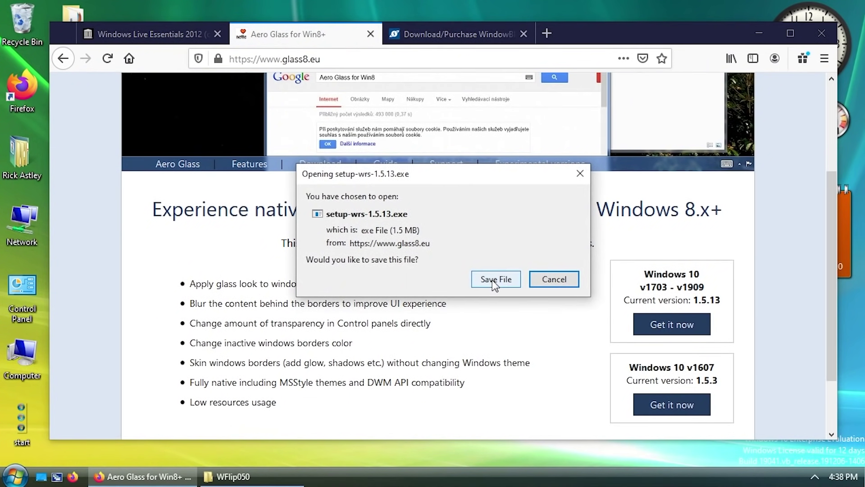
click(495, 280)
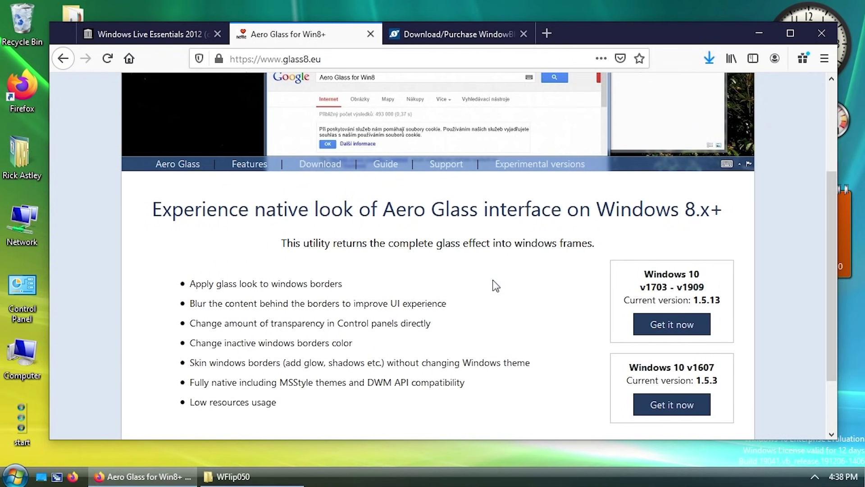
click(710, 59)
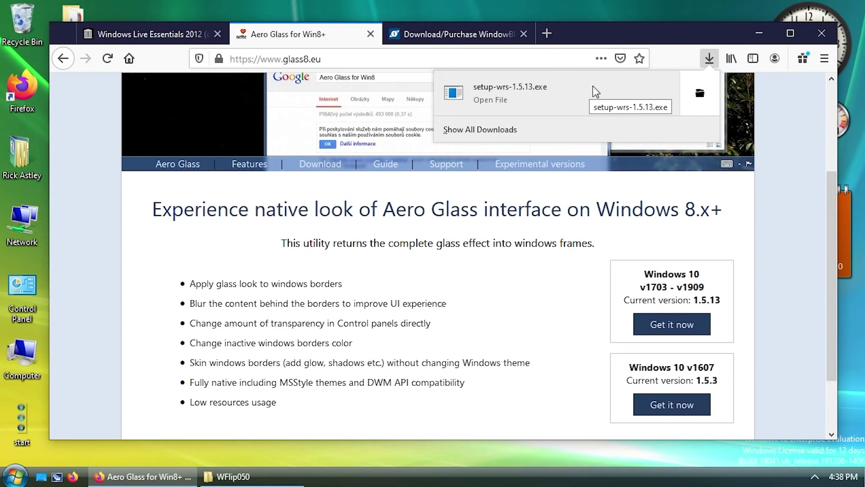
Open the Downloads folder, run setup-wrs-1.5.13 and allow it through UAC.
click(688, 96)
click(753, 42)
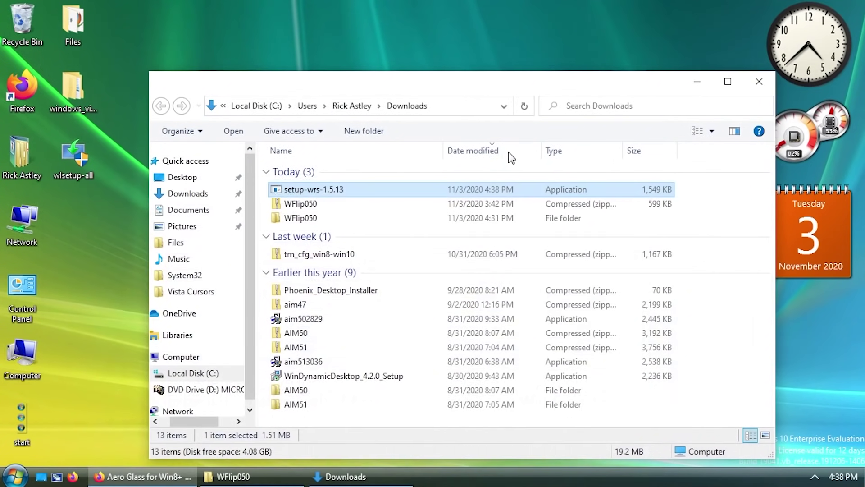
double_click(348, 193)
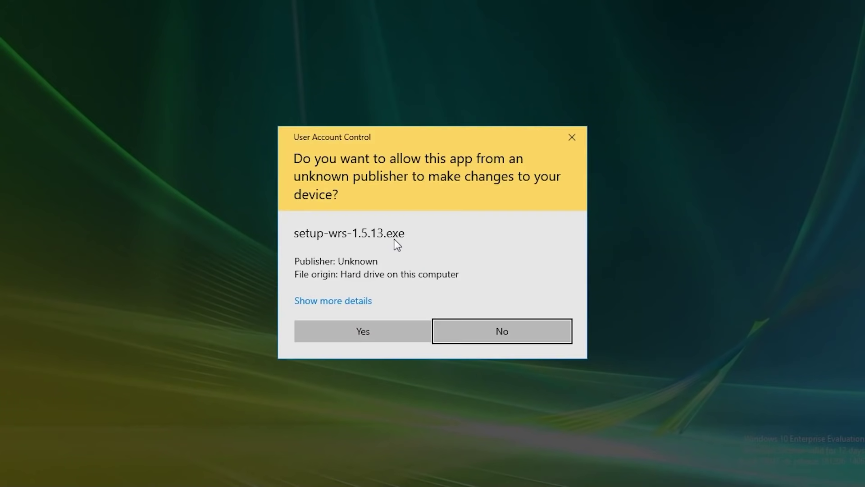
click(387, 321)
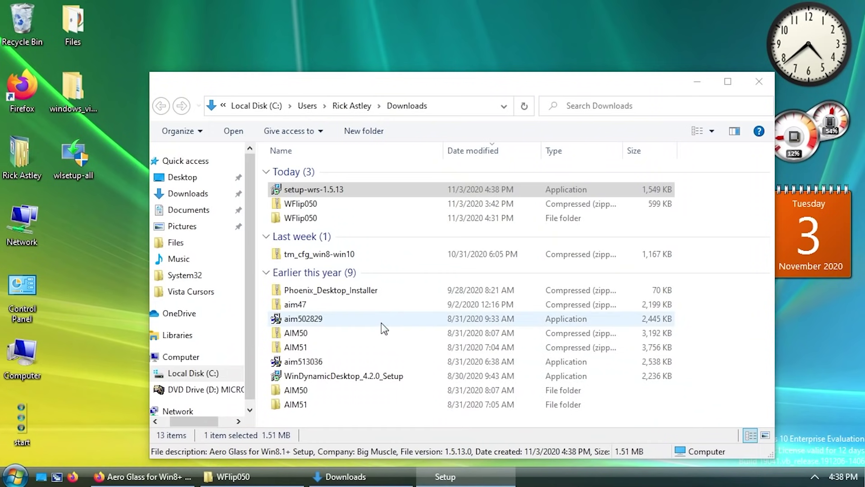
Install Aero Glass to C:\AeroGlass with Win10 Acrylic design, retrying past the incompatibility warning, and finish.
click(338, 308)
click(496, 350)
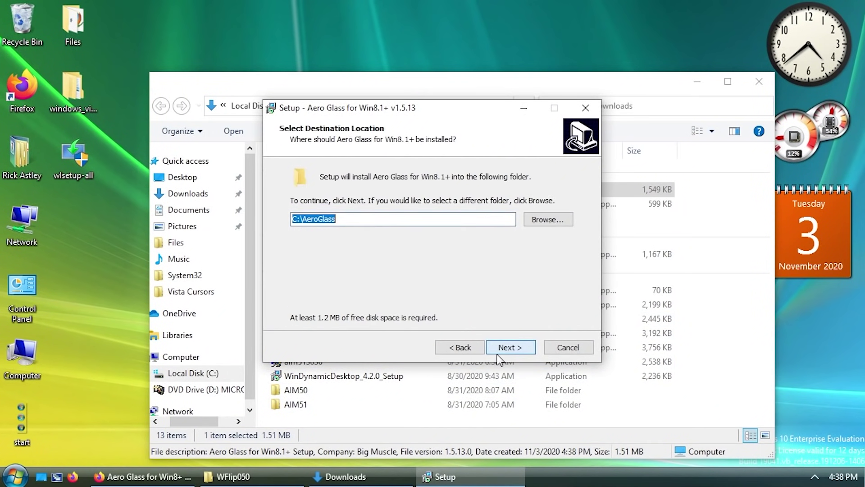
click(503, 349)
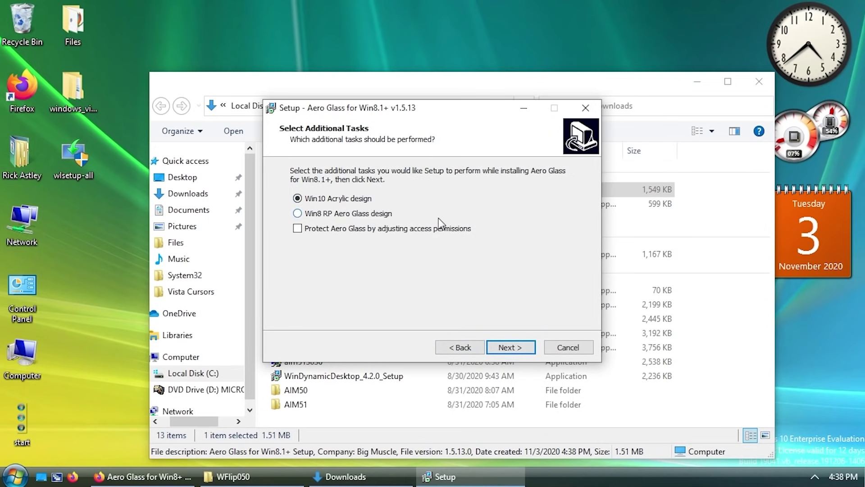
click(501, 348)
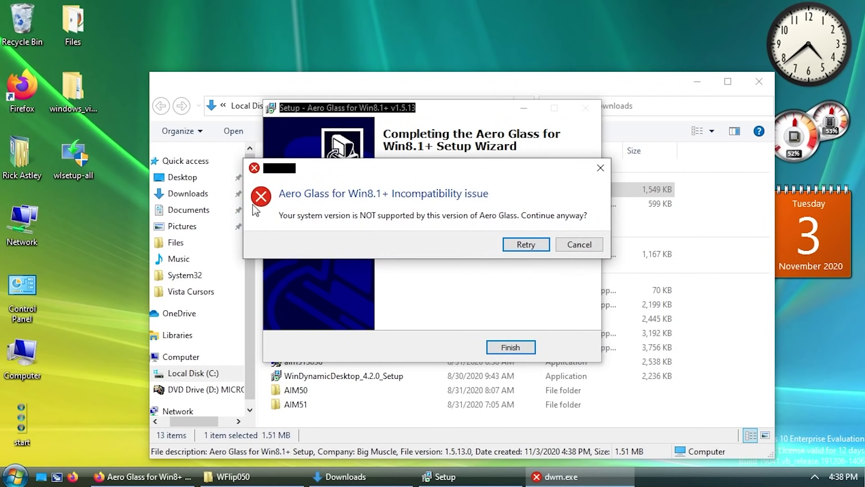
drag(386, 163, 380, 176)
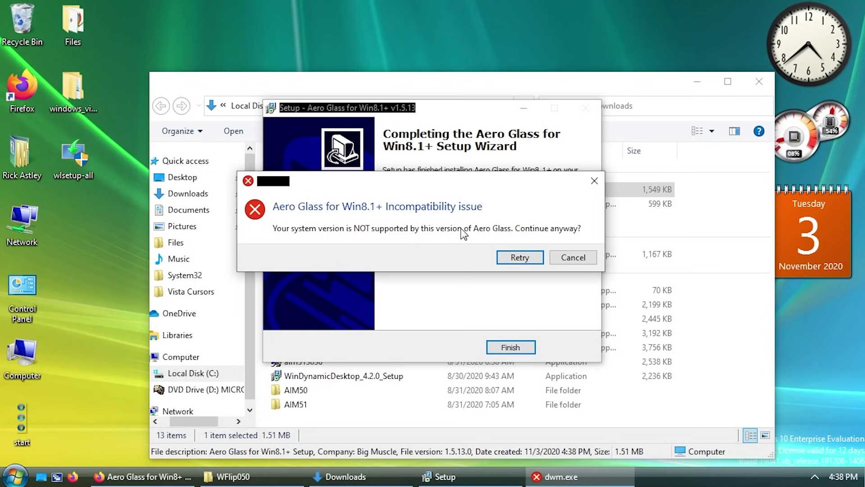
click(527, 259)
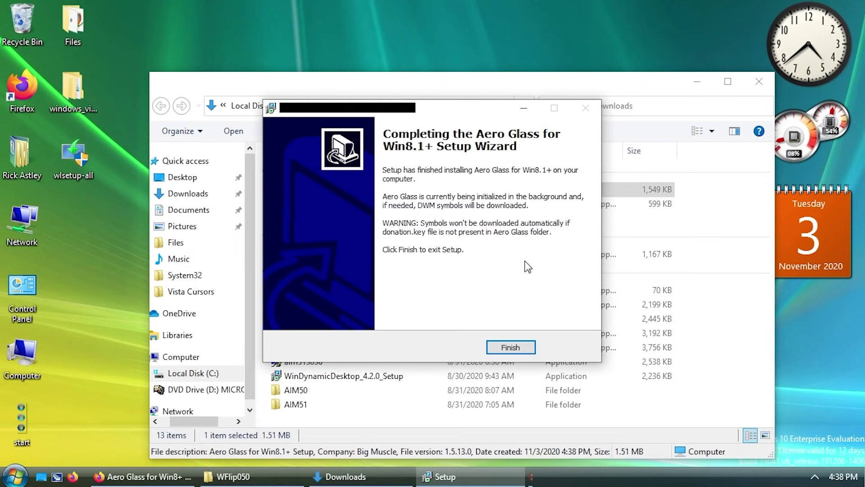
click(512, 347)
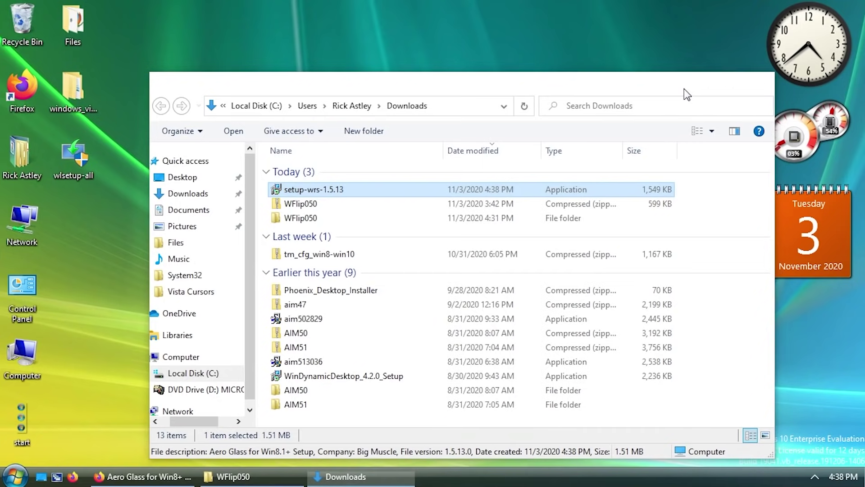
click(697, 82)
click(399, 477)
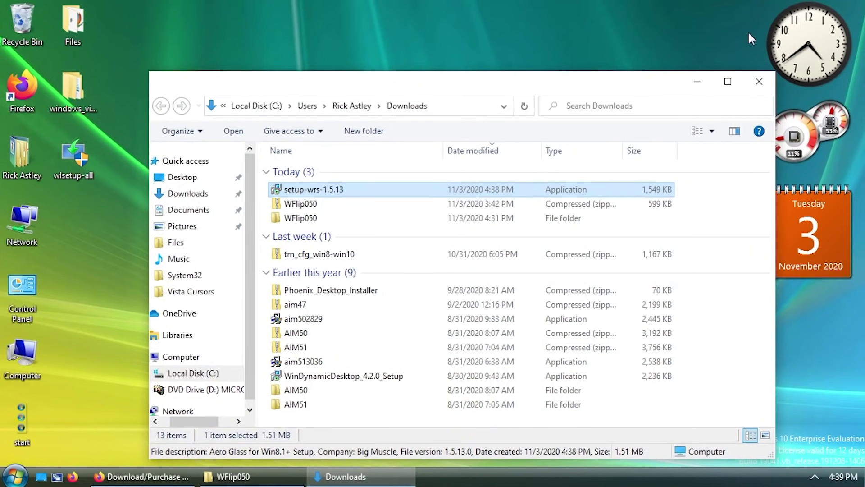
click(759, 82)
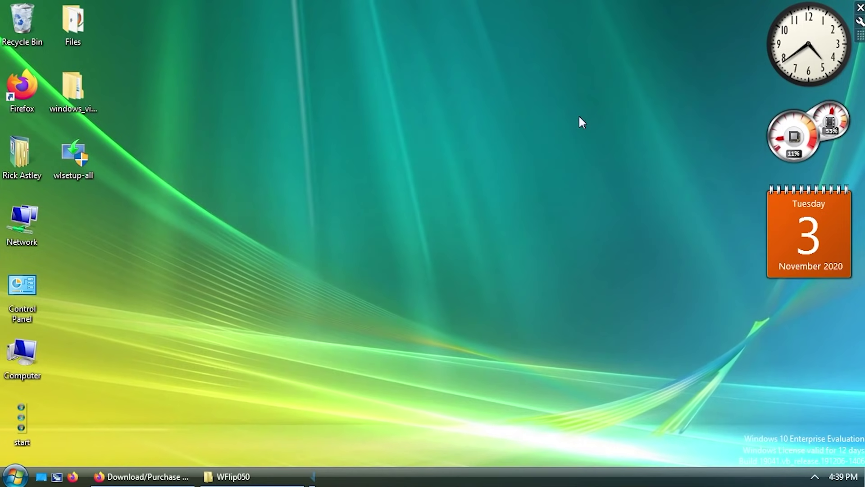